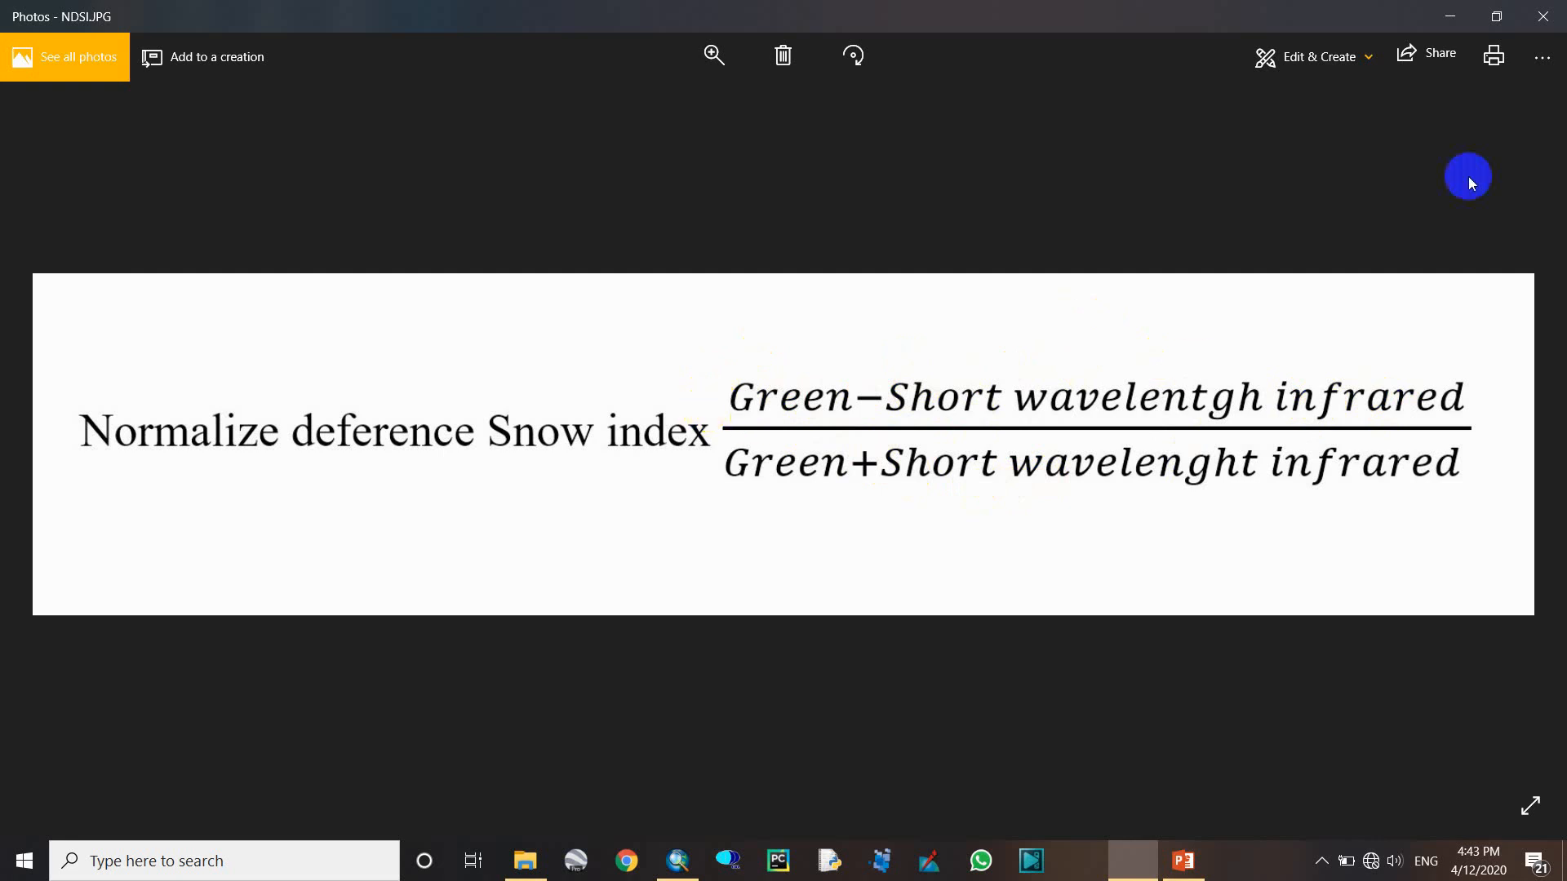
- Switch to ArcMap and add the green band raster LC08_L1TP_150034_20150819_20170406_01_T1_B3.TIF to the map
{"action": "left_click", "coordinate": [1451, 16]}
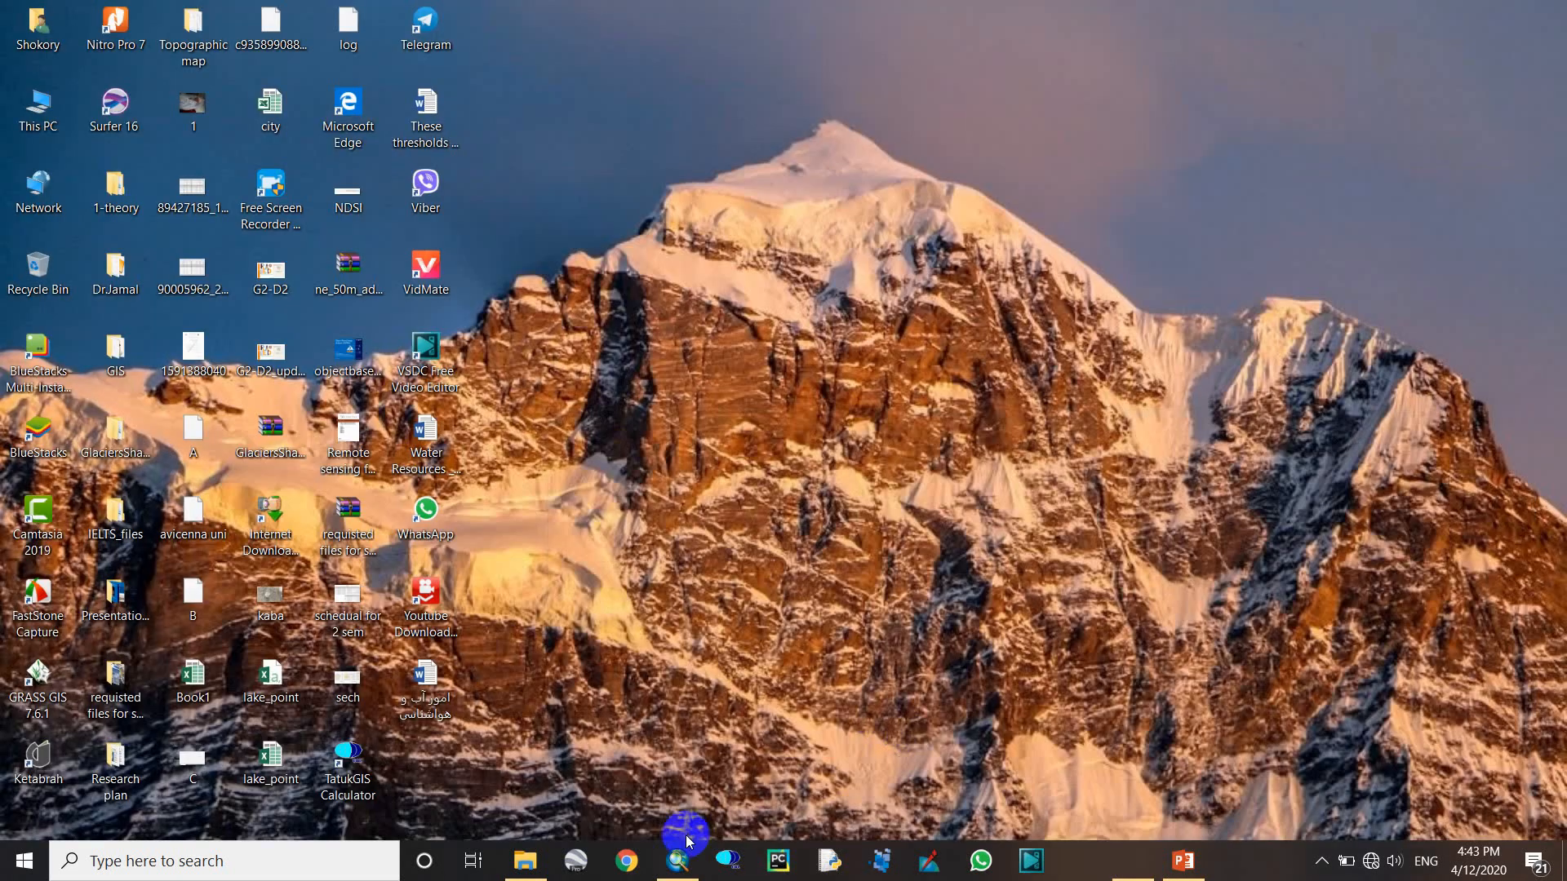
{"action": "left_click", "coordinate": [686, 844]}
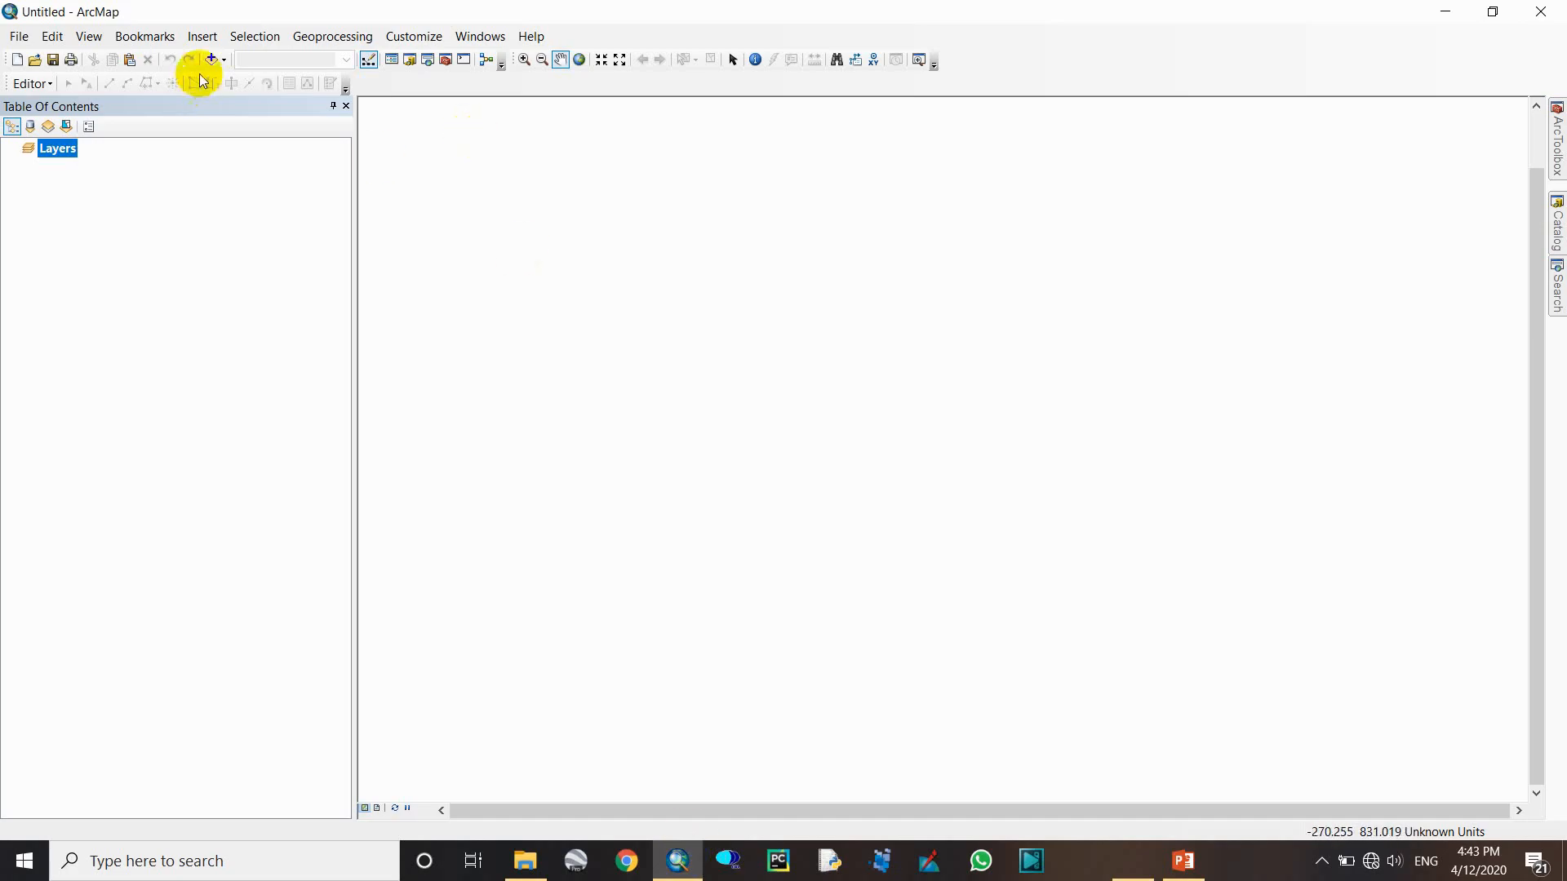
{"action": "left_click", "coordinate": [212, 59]}
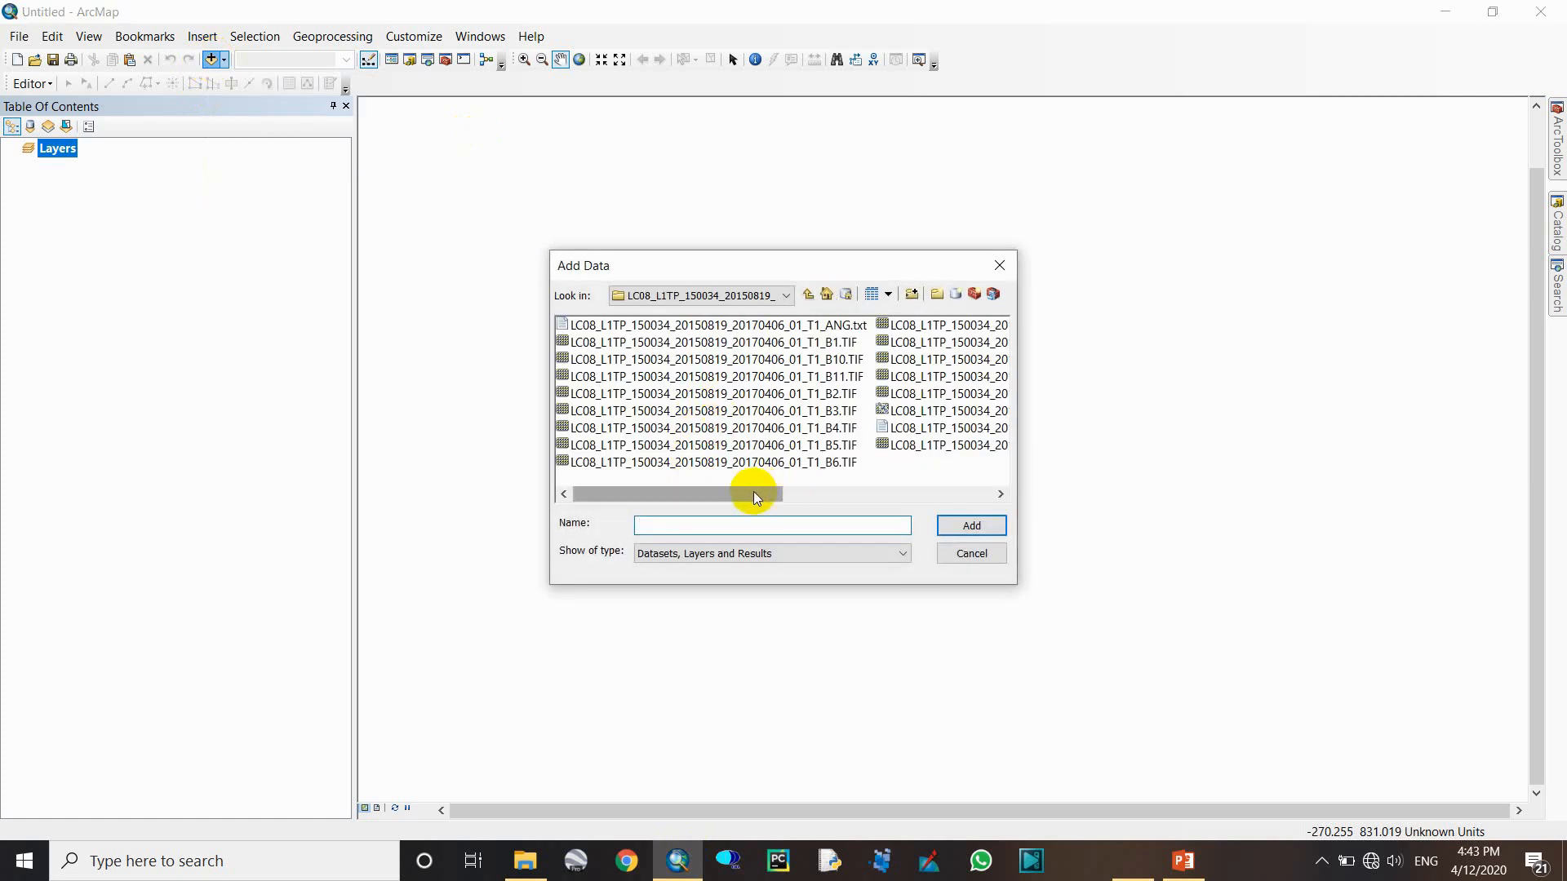
{"action": "left_click", "coordinate": [826, 413]}
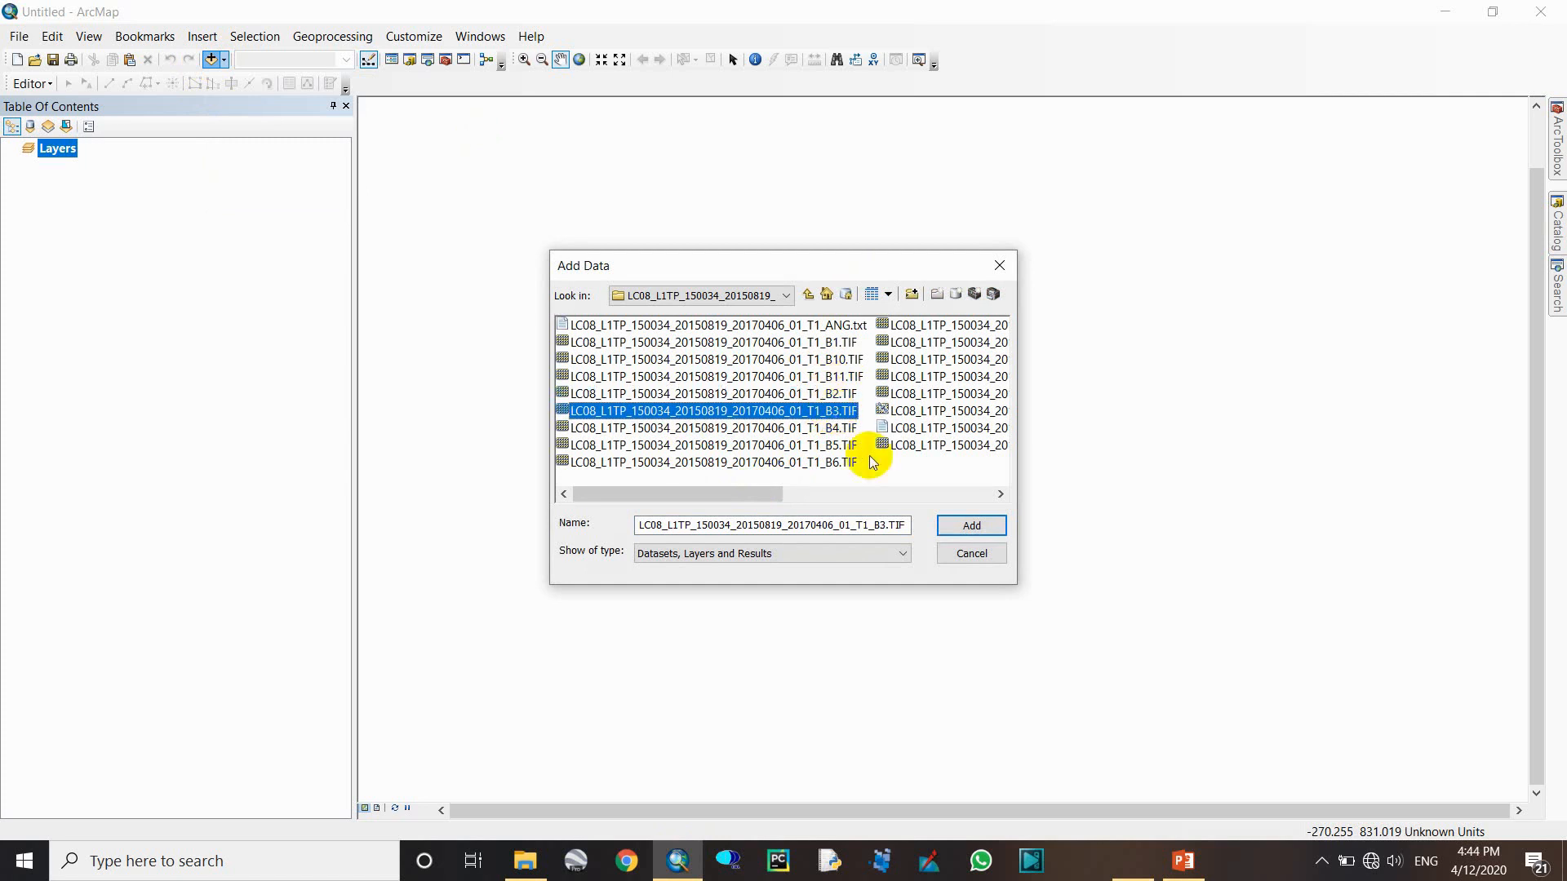
{"action": "left_click", "coordinate": [966, 528]}
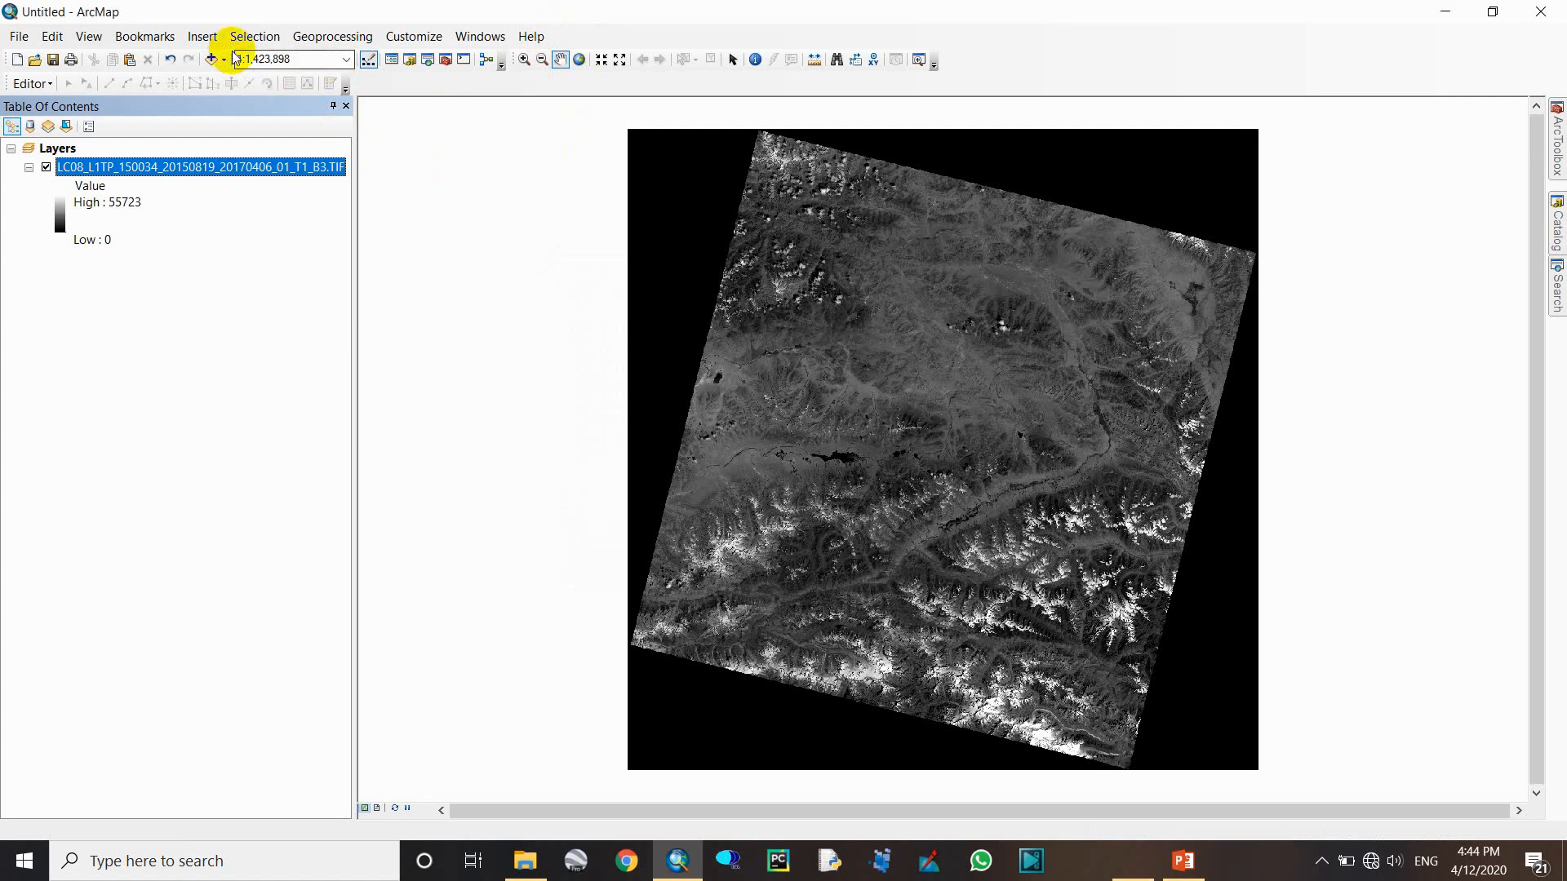
- Add the shortwave infrared band raster LC08_L1TP_150034_20150819_20170406_01_T1_B6.TIF to the map
{"action": "left_click", "coordinate": [212, 59]}
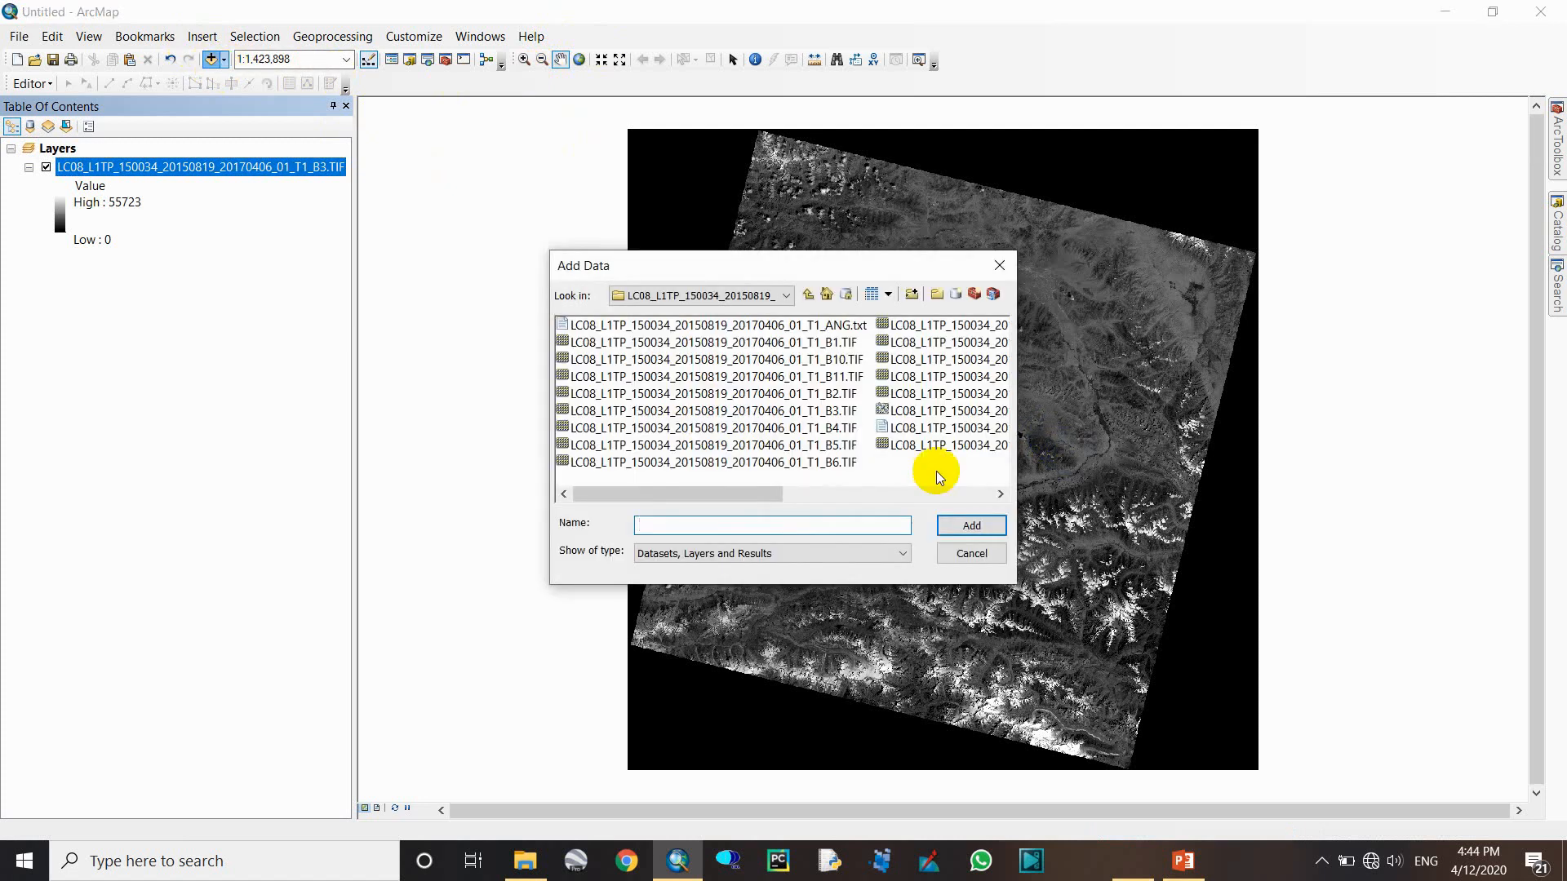
{"action": "left_click", "coordinate": [836, 462]}
{"action": "left_click", "coordinate": [916, 327]}
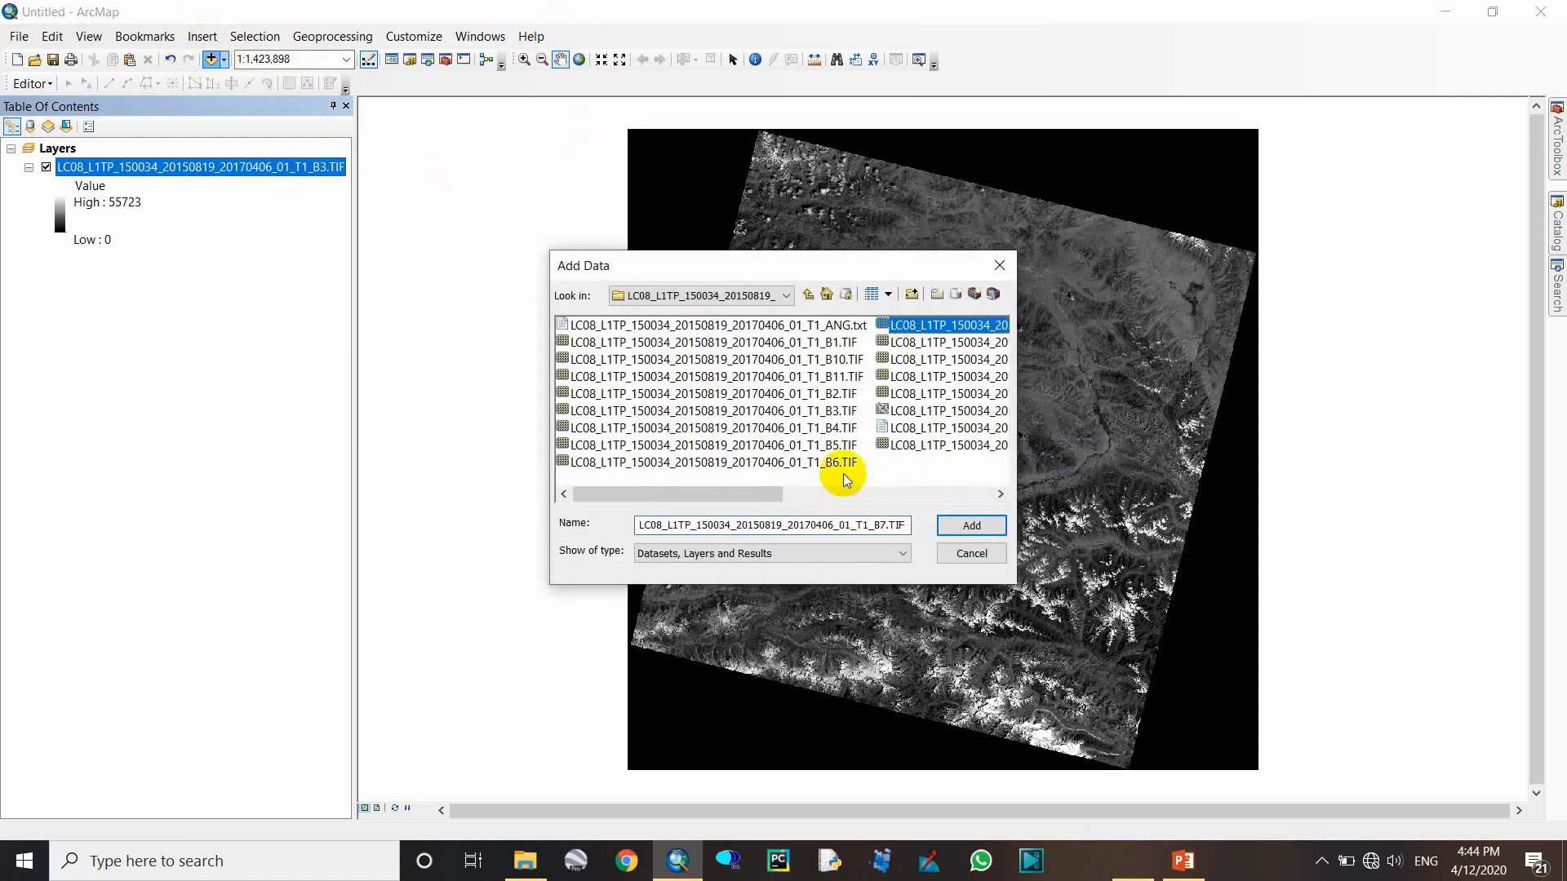
{"action": "left_click", "coordinate": [828, 463]}
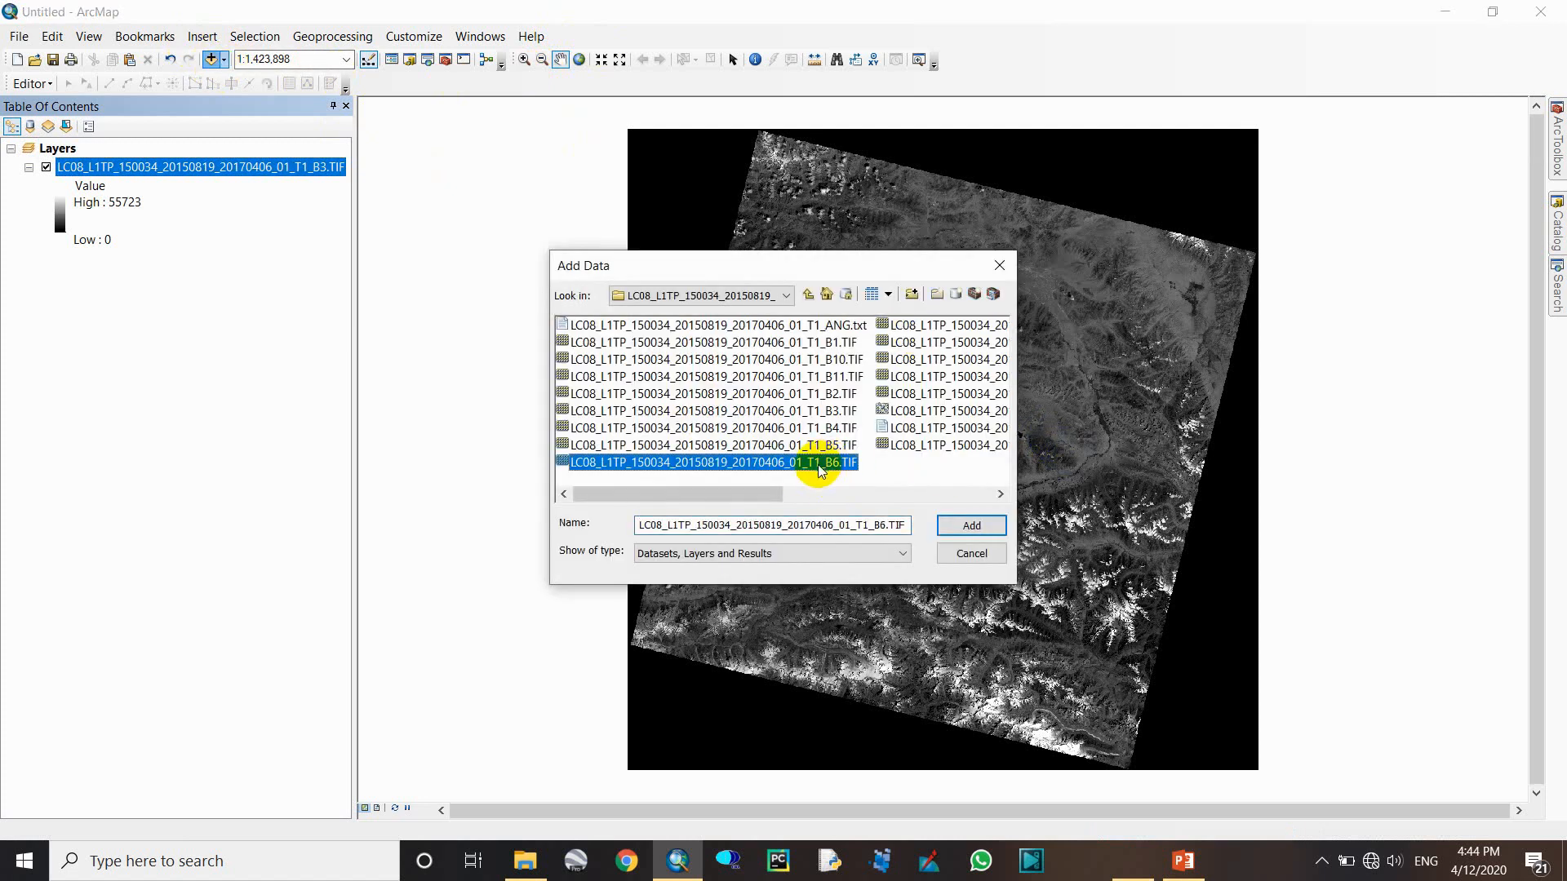
{"action": "left_click", "coordinate": [955, 327]}
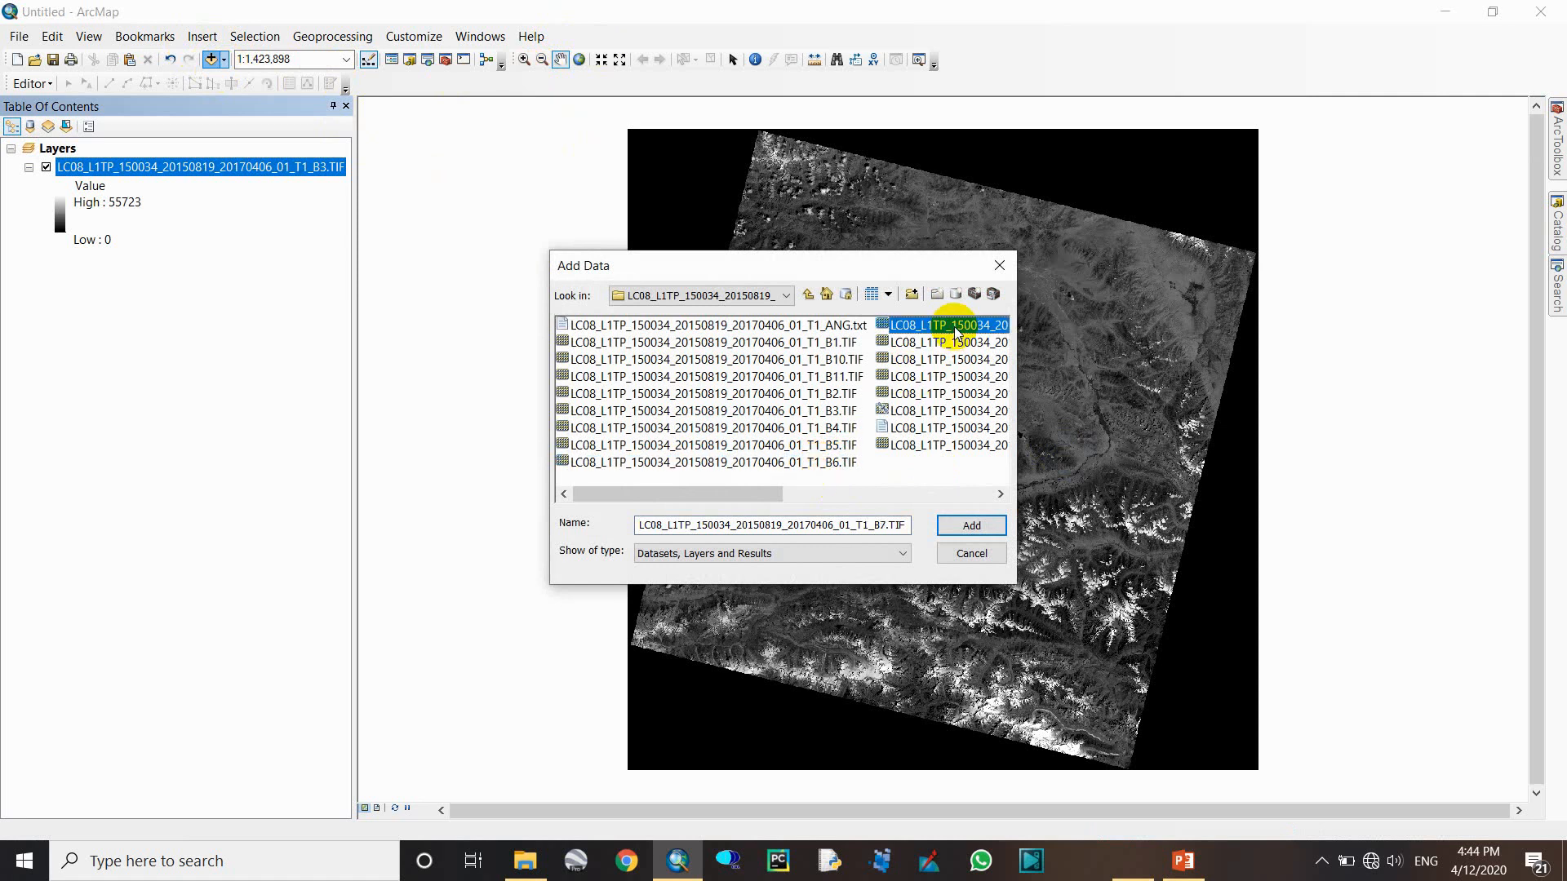
{"action": "left_click", "coordinate": [780, 462]}
{"action": "left_click", "coordinate": [958, 527]}
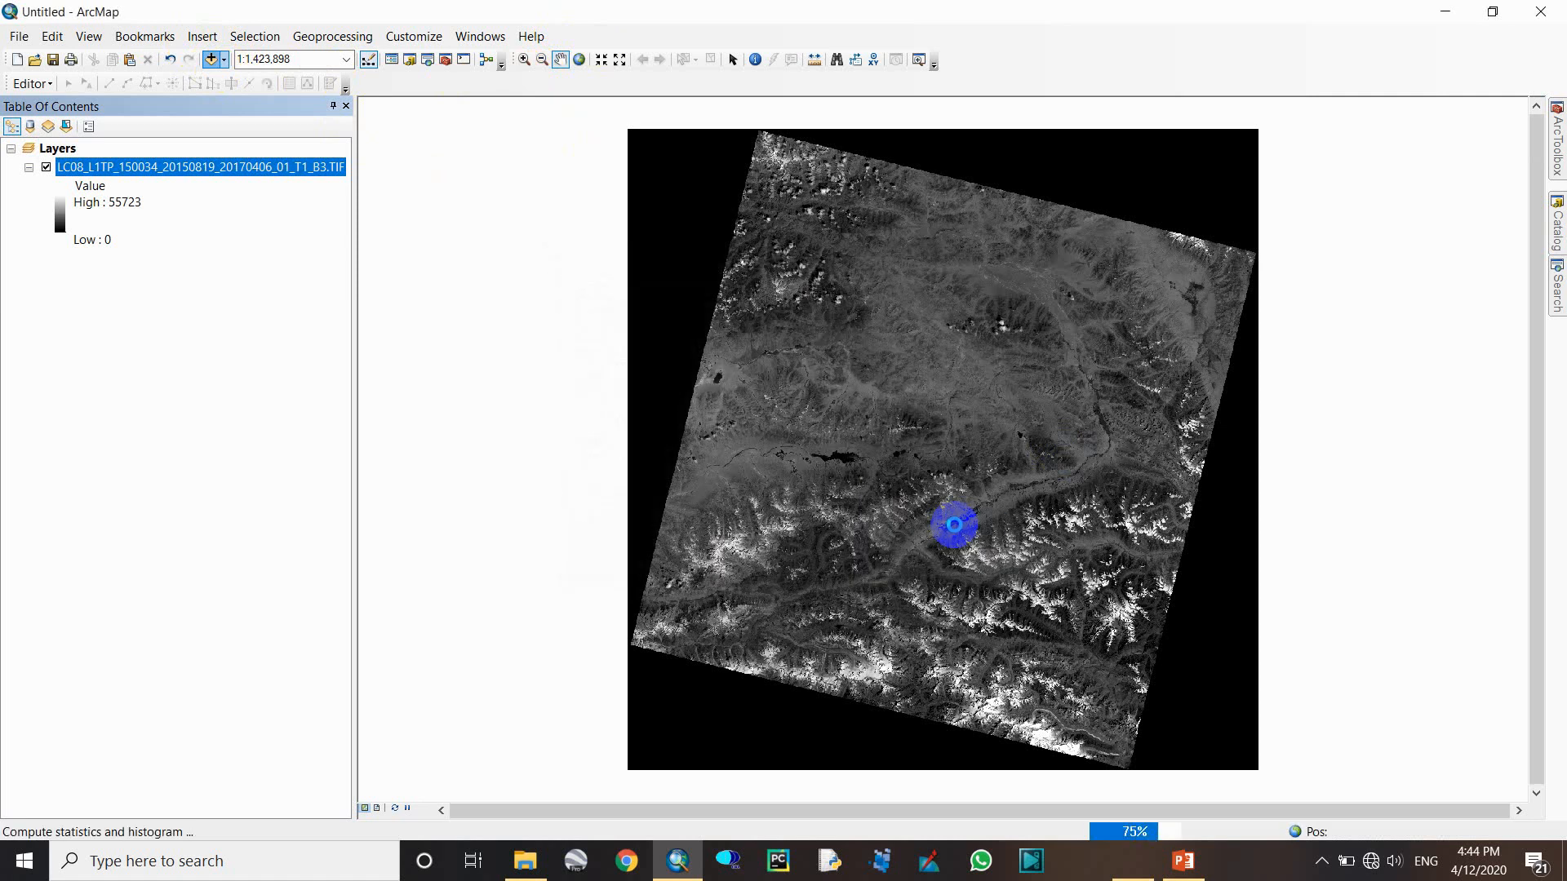
{"action": "left_click", "coordinate": [266, 414]}
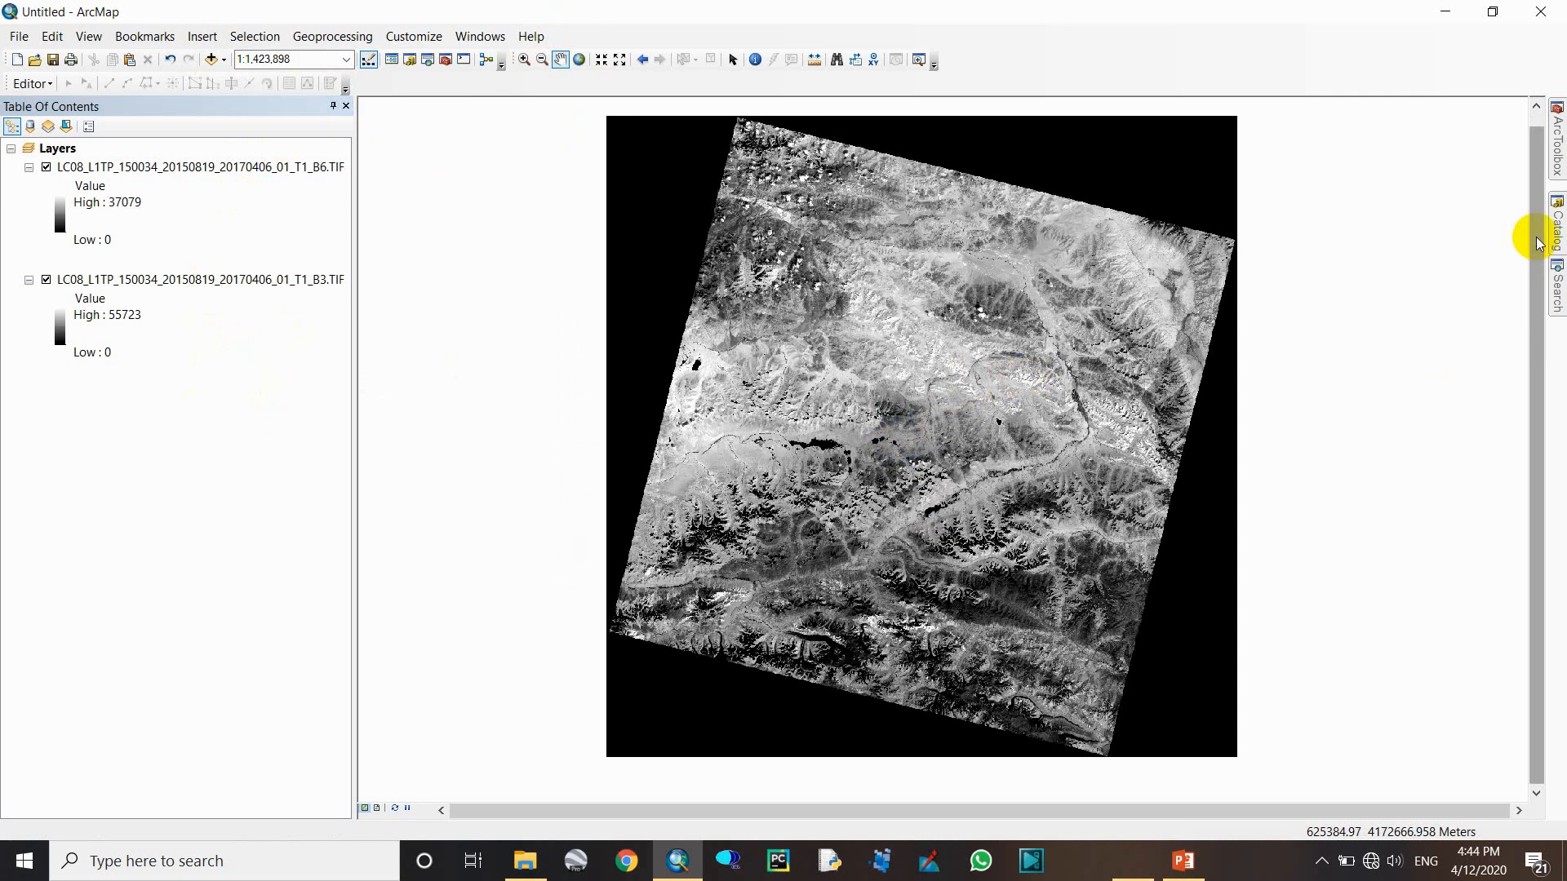
- Open the Raster Calculator from the Map Algebra toolset of the Spatial Analyst Tools
{"action": "left_click", "coordinate": [1557, 141]}
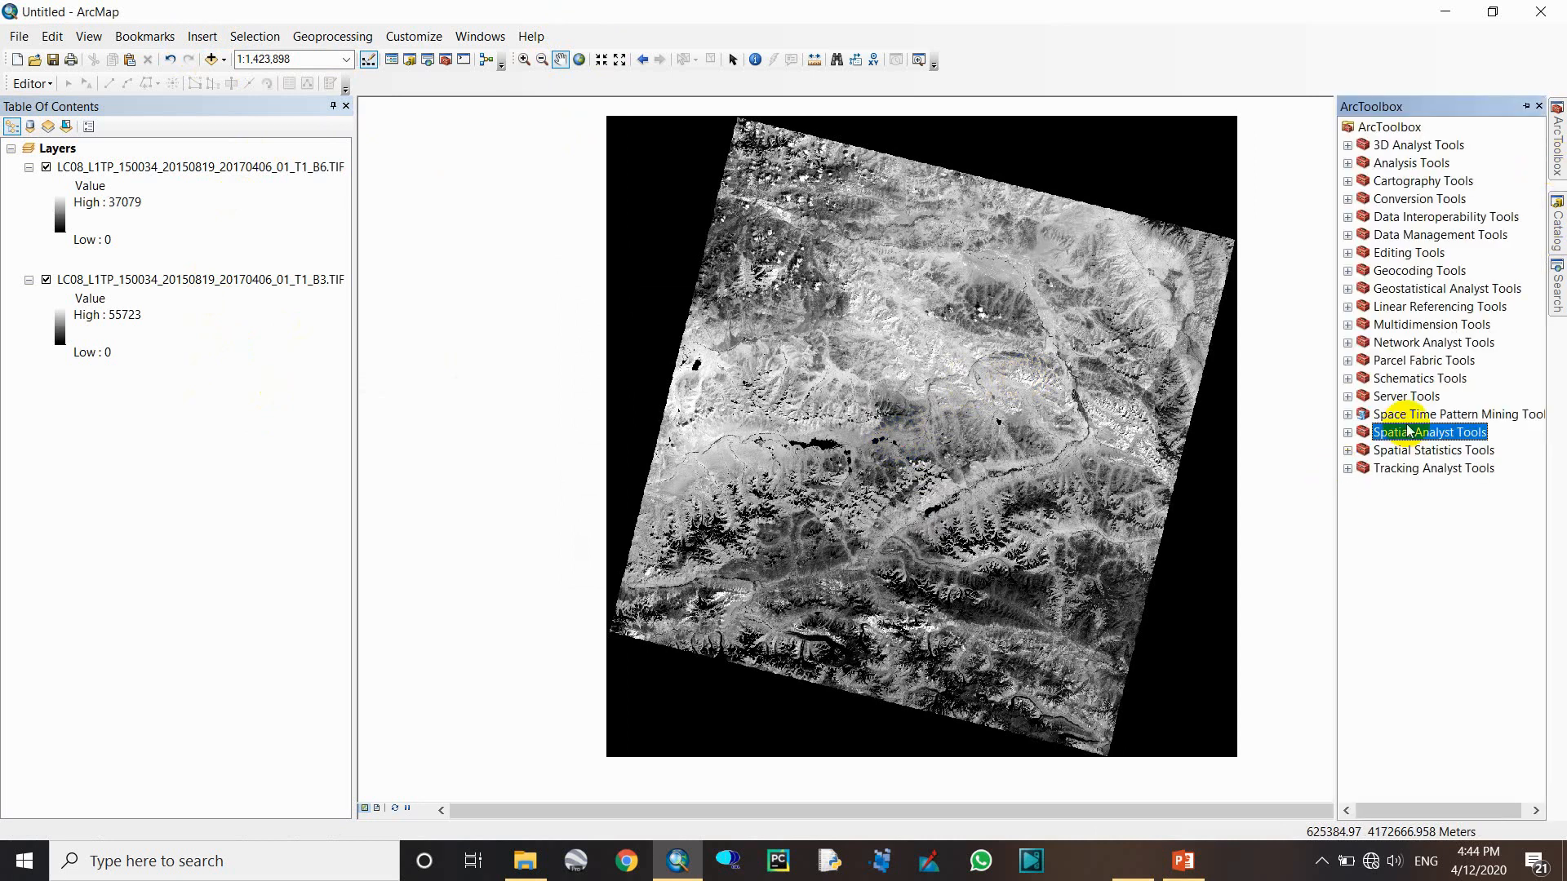
{"action": "left_click", "coordinate": [1348, 432]}
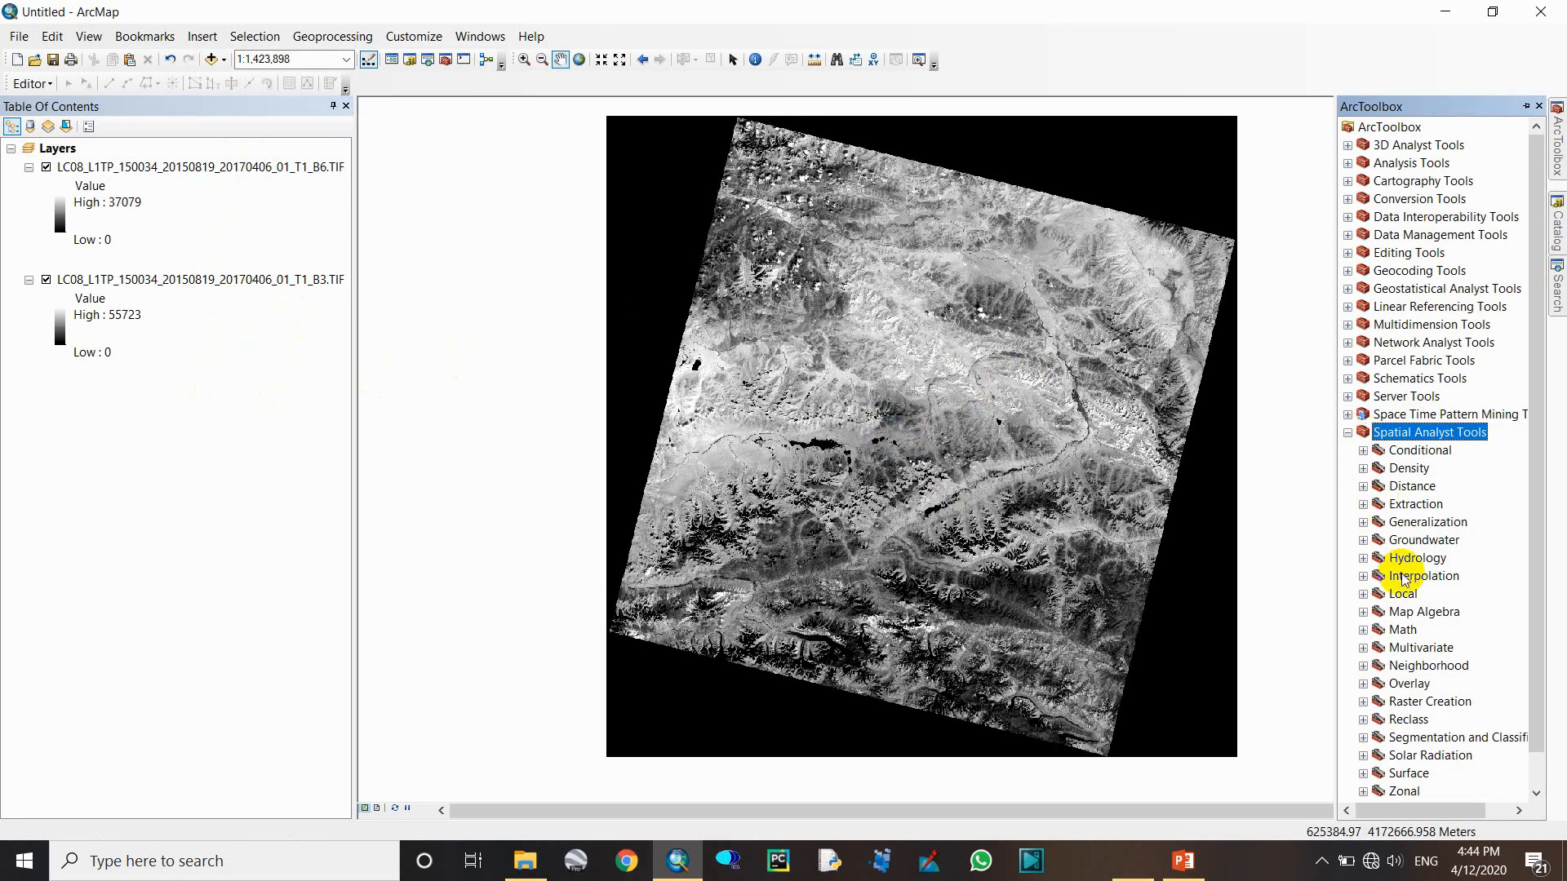
{"action": "left_click", "coordinate": [1416, 612]}
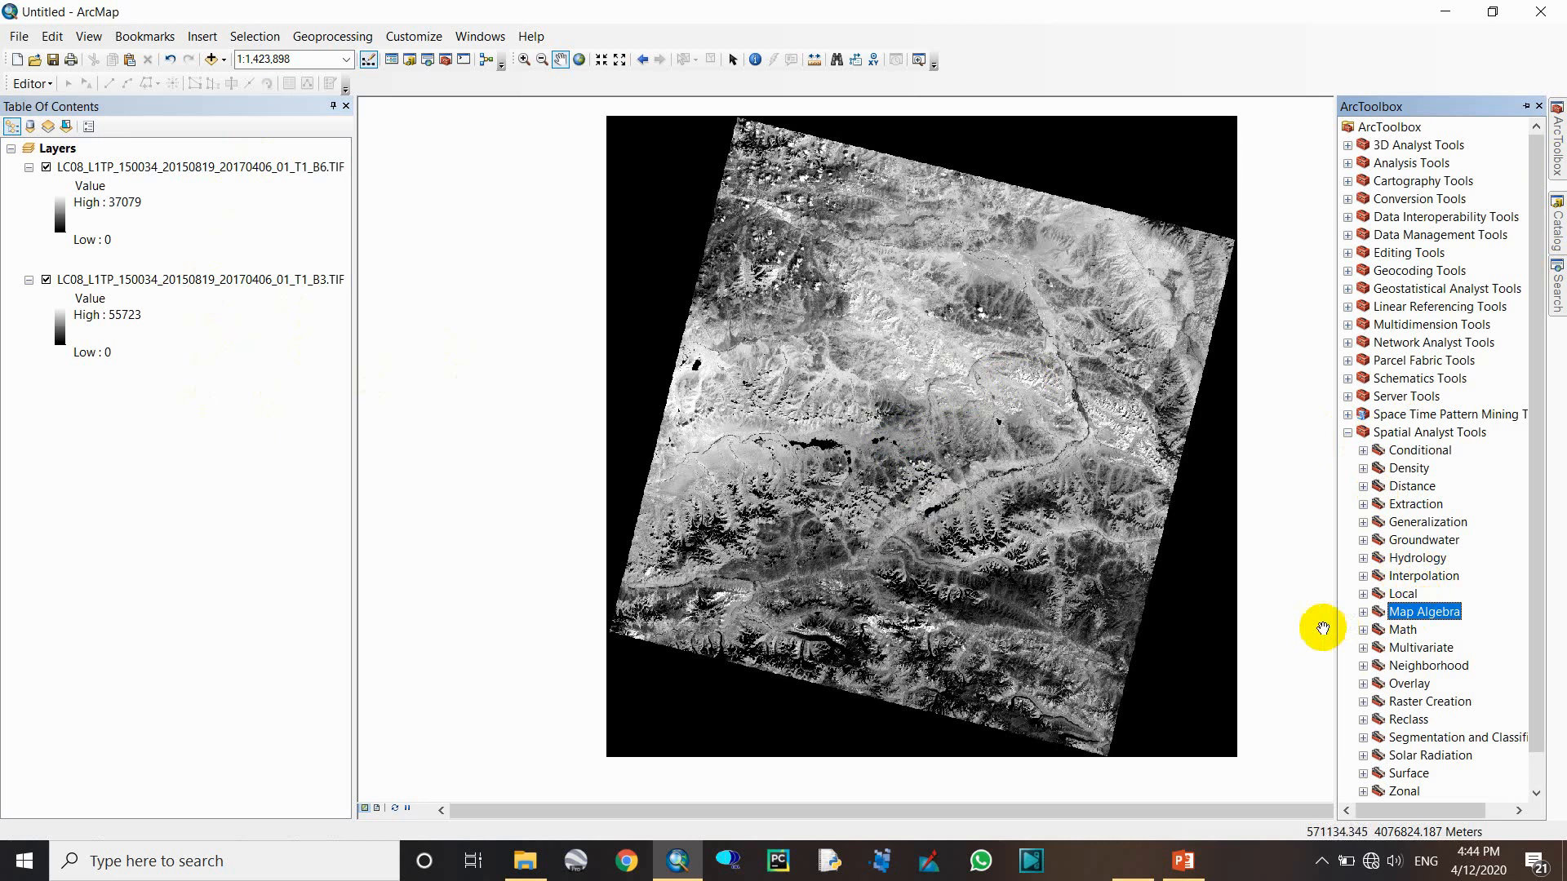
{"action": "left_click", "coordinate": [1363, 613]}
{"action": "left_click", "coordinate": [1438, 629]}
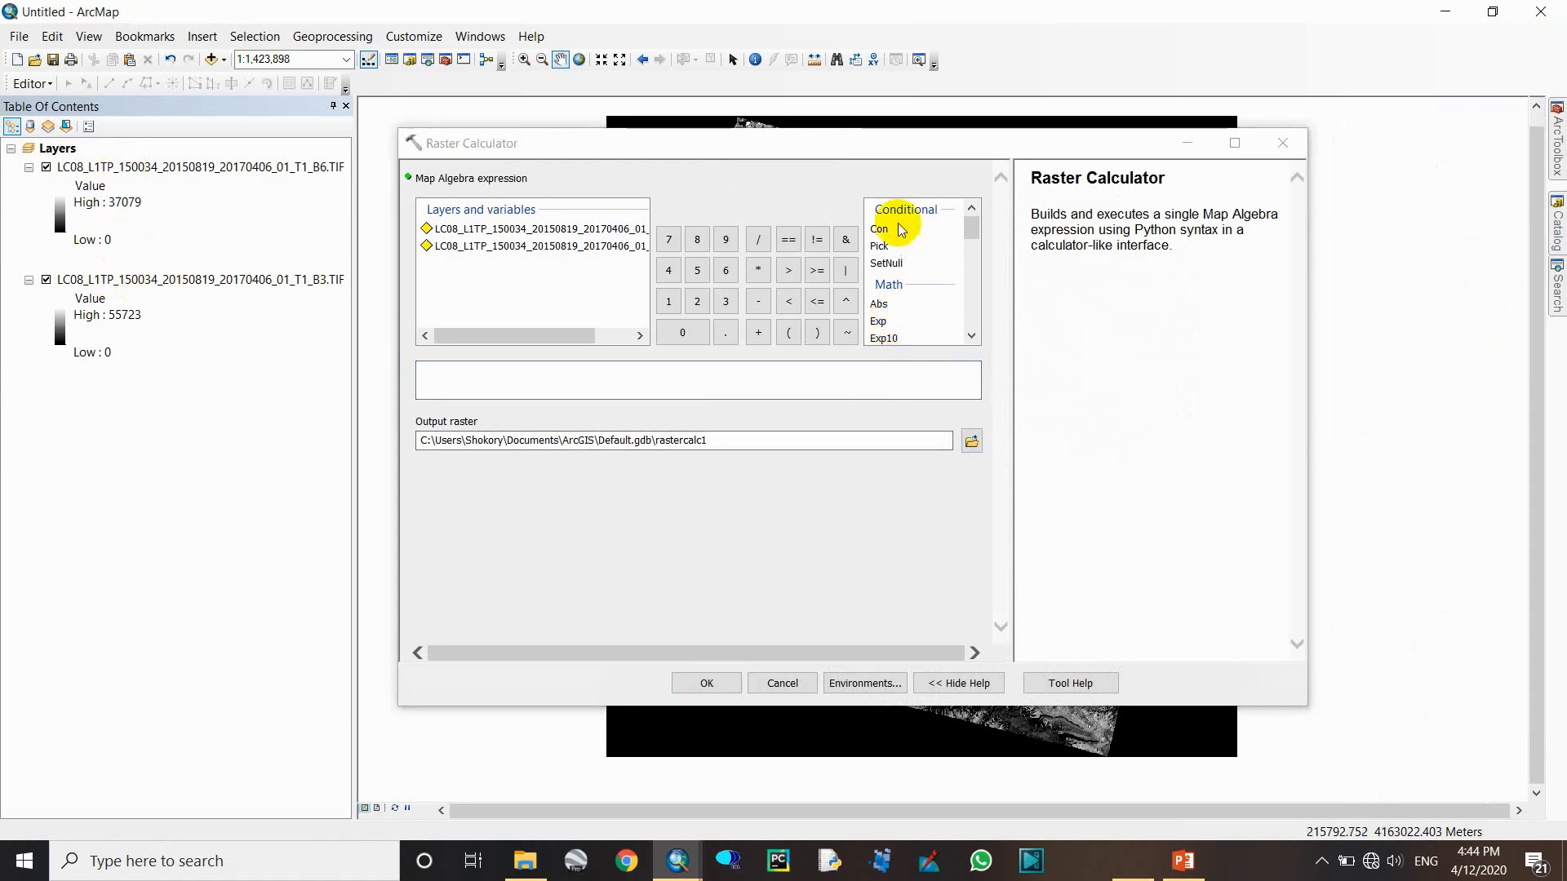
- Insert the Float function into the empty Map Algebra expression
{"action": "left_click", "coordinate": [436, 378]}
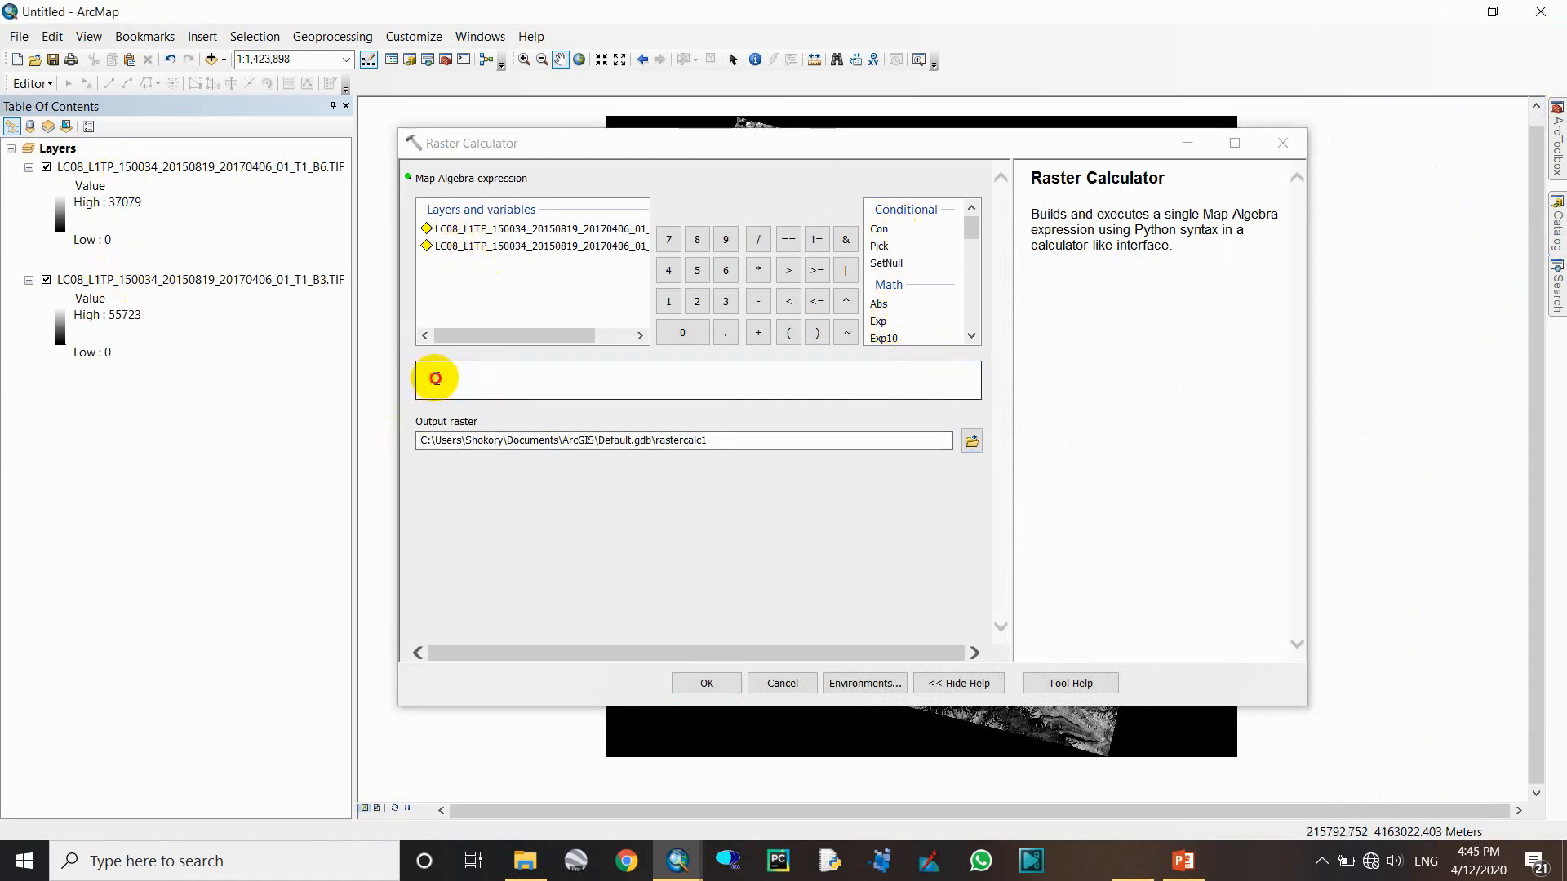
{"action": "left_click", "coordinate": [878, 466]}
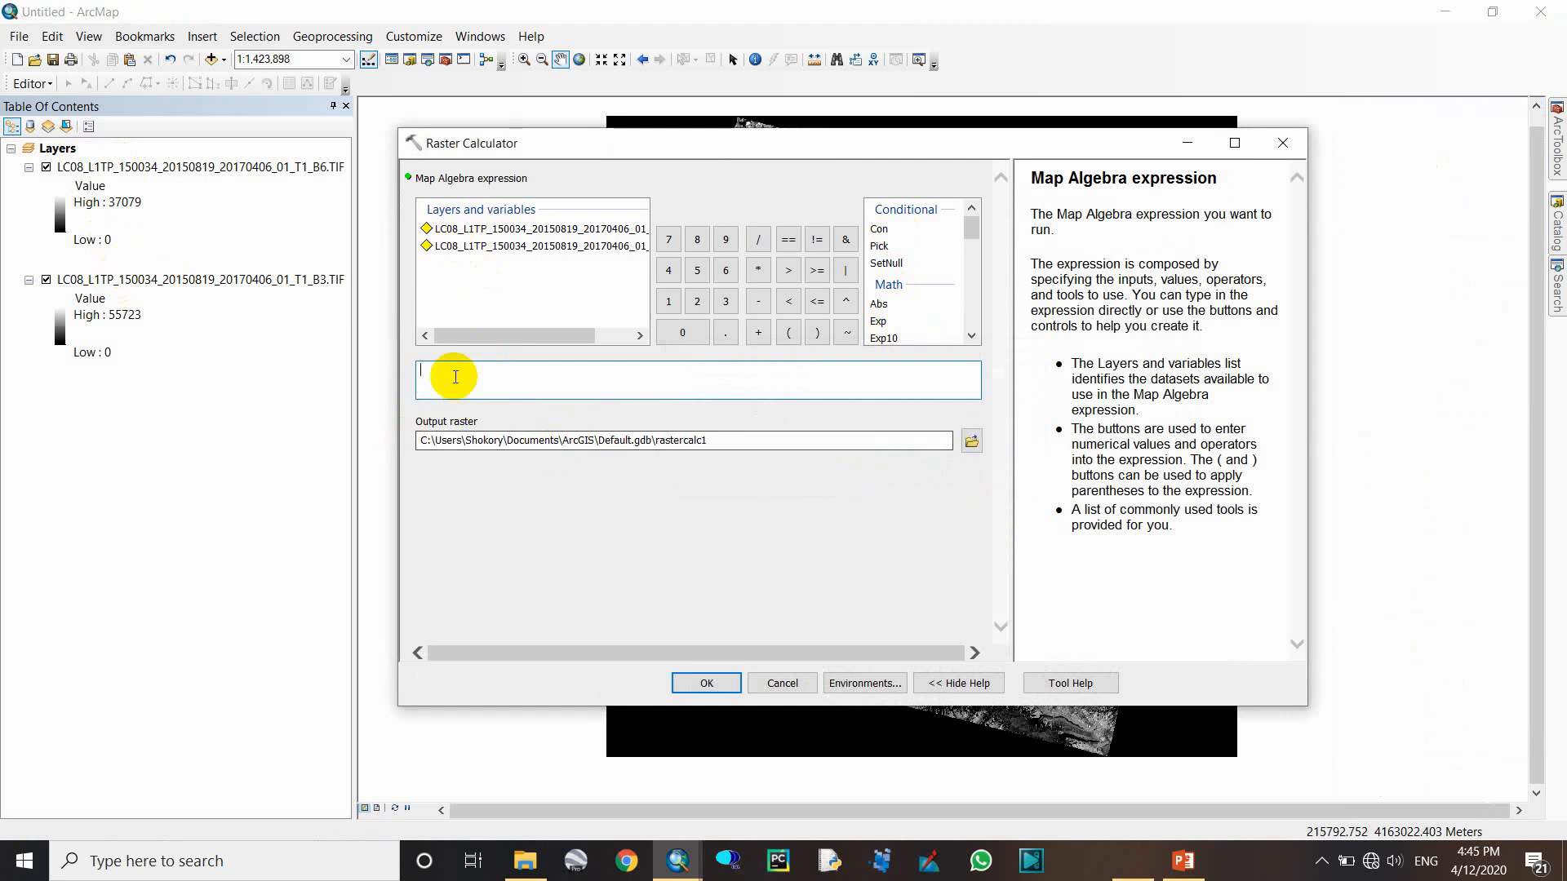
{"action": "left_click", "coordinate": [972, 336]}
{"action": "left_click", "coordinate": [971, 336]}
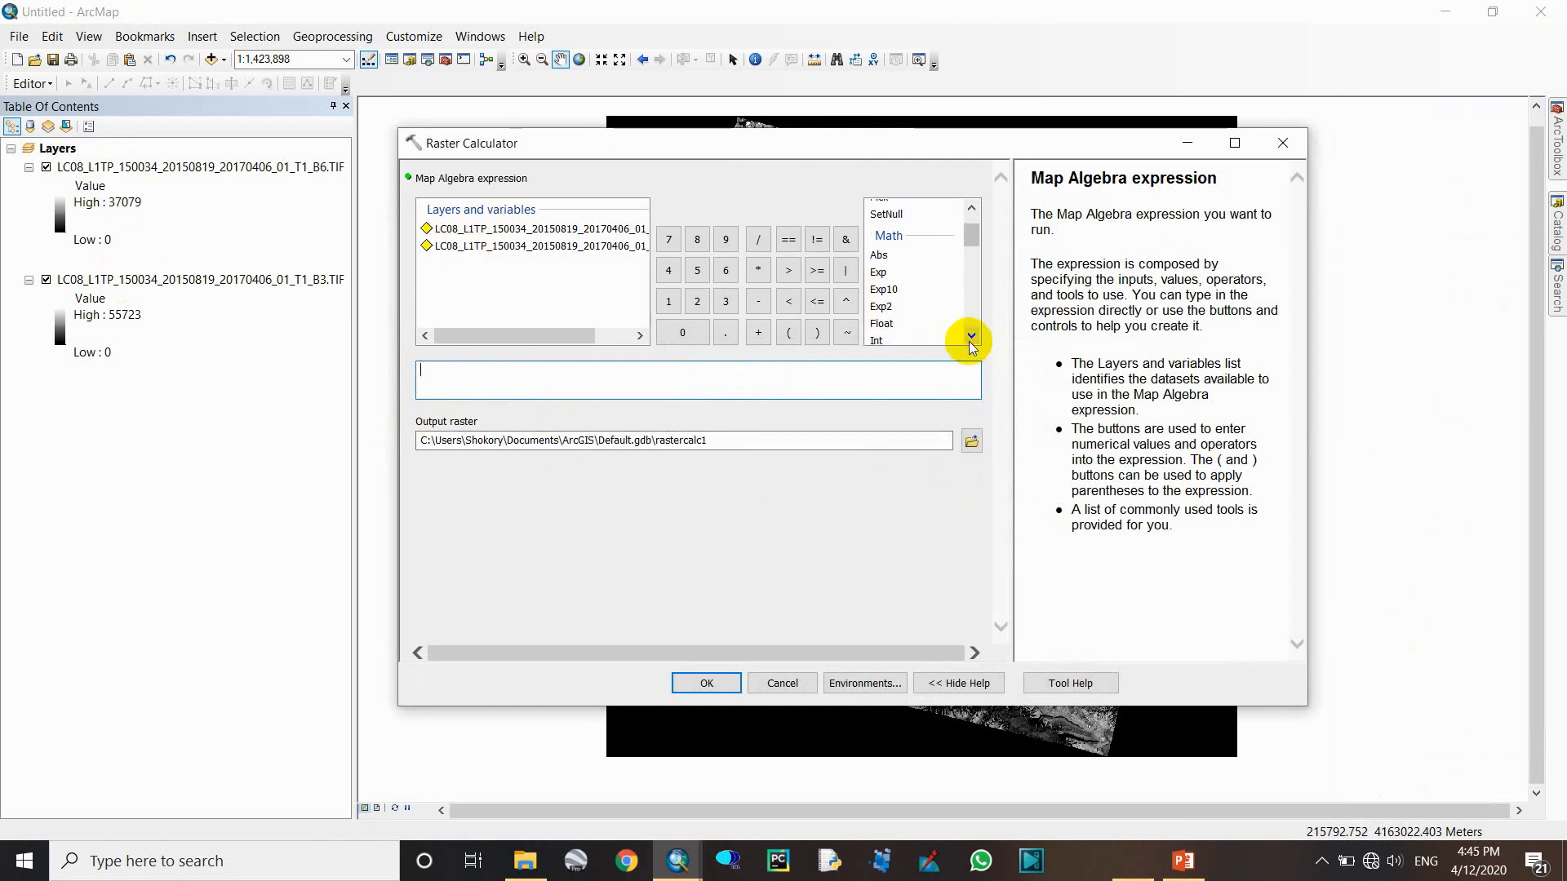
{"action": "left_click", "coordinate": [971, 336]}
{"action": "double_click", "coordinate": [884, 307]}
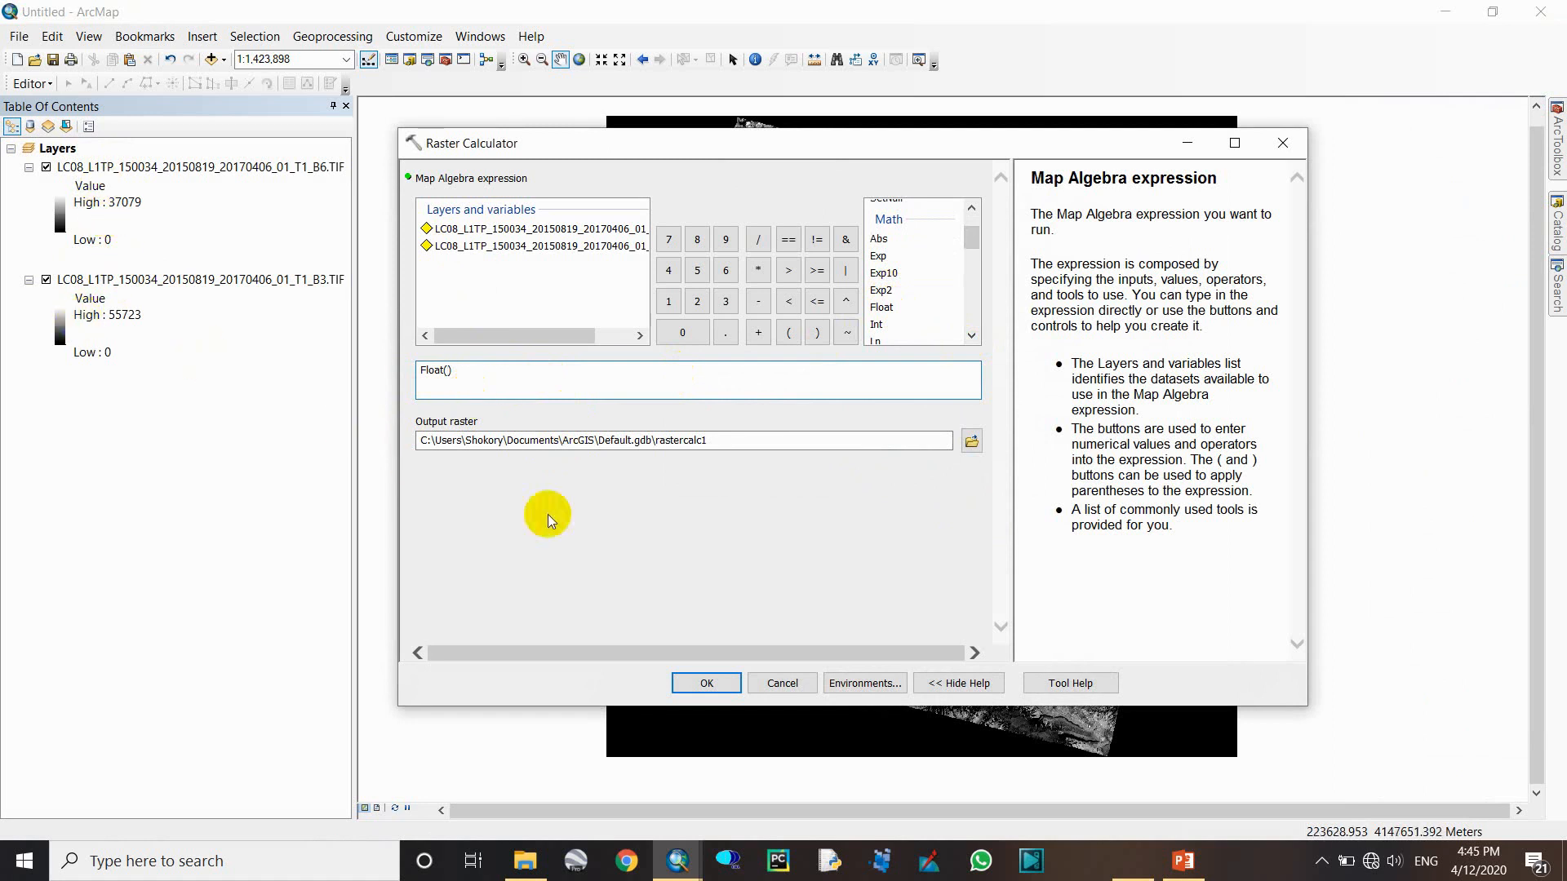
- Check the band order in the NDSI formula image in Photos, and return to the Raster Calculator in ArcMap
{"action": "left_click", "coordinate": [542, 229]}
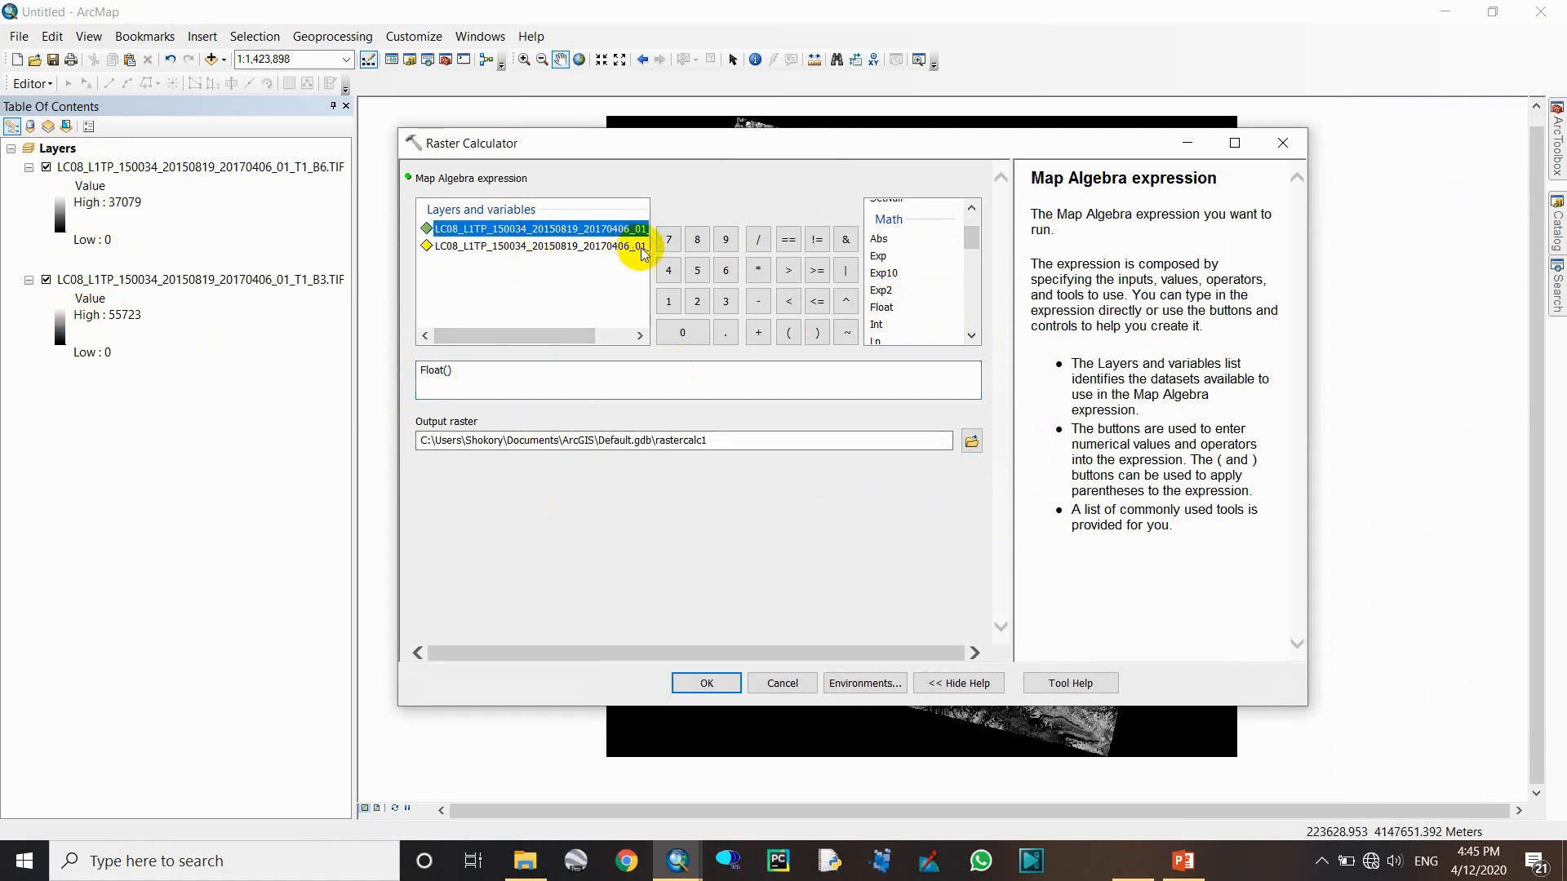
{"action": "left_click_drag", "start_coordinate": [561, 335], "coordinate": [632, 334]}
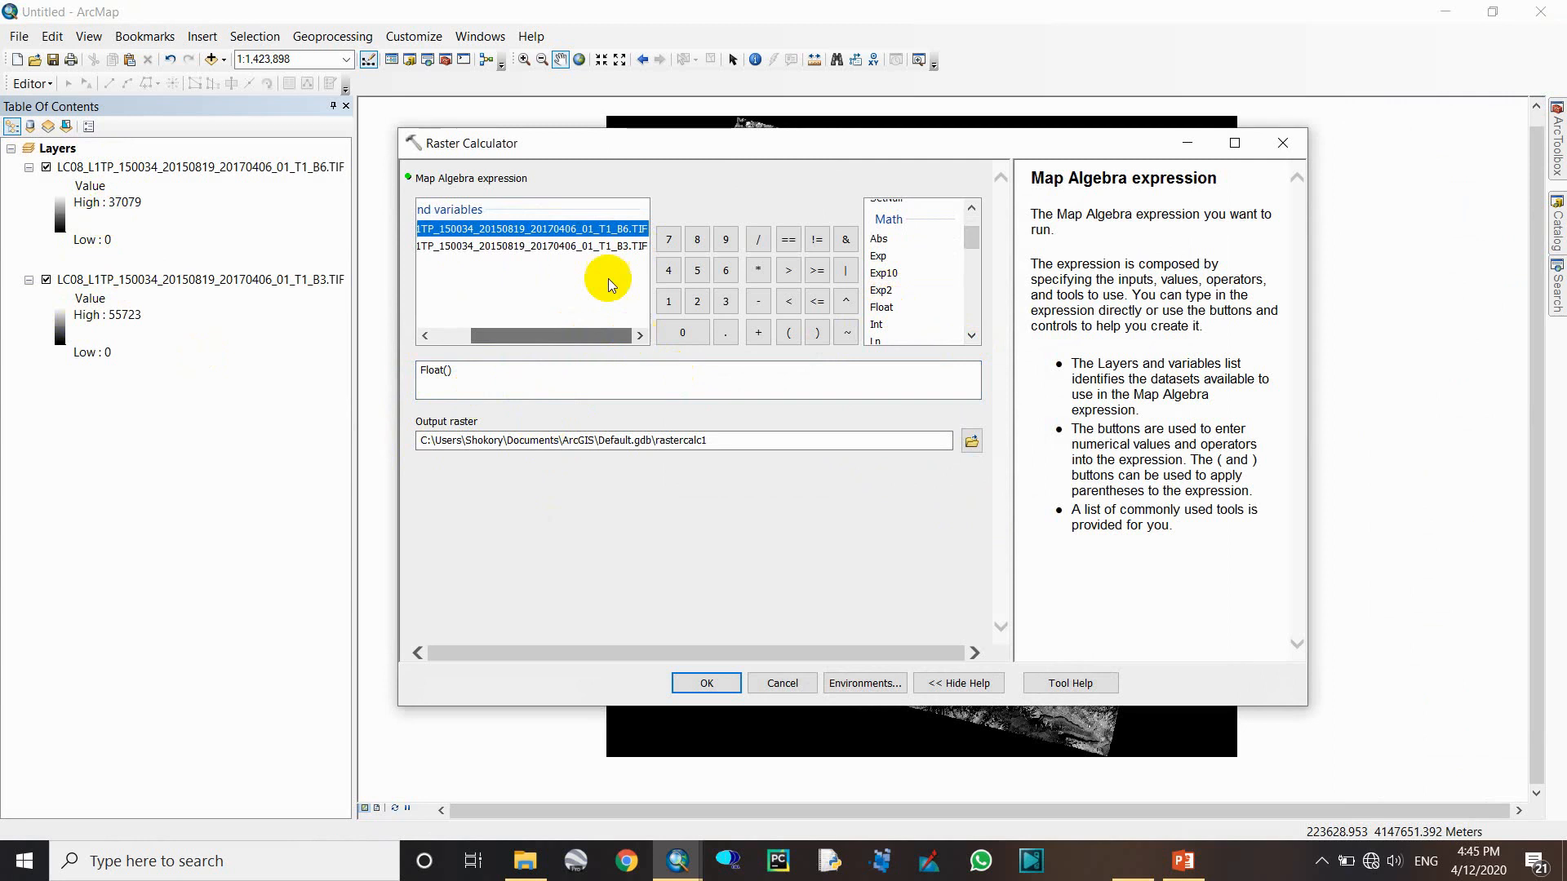
{"action": "left_click", "coordinate": [1148, 869]}
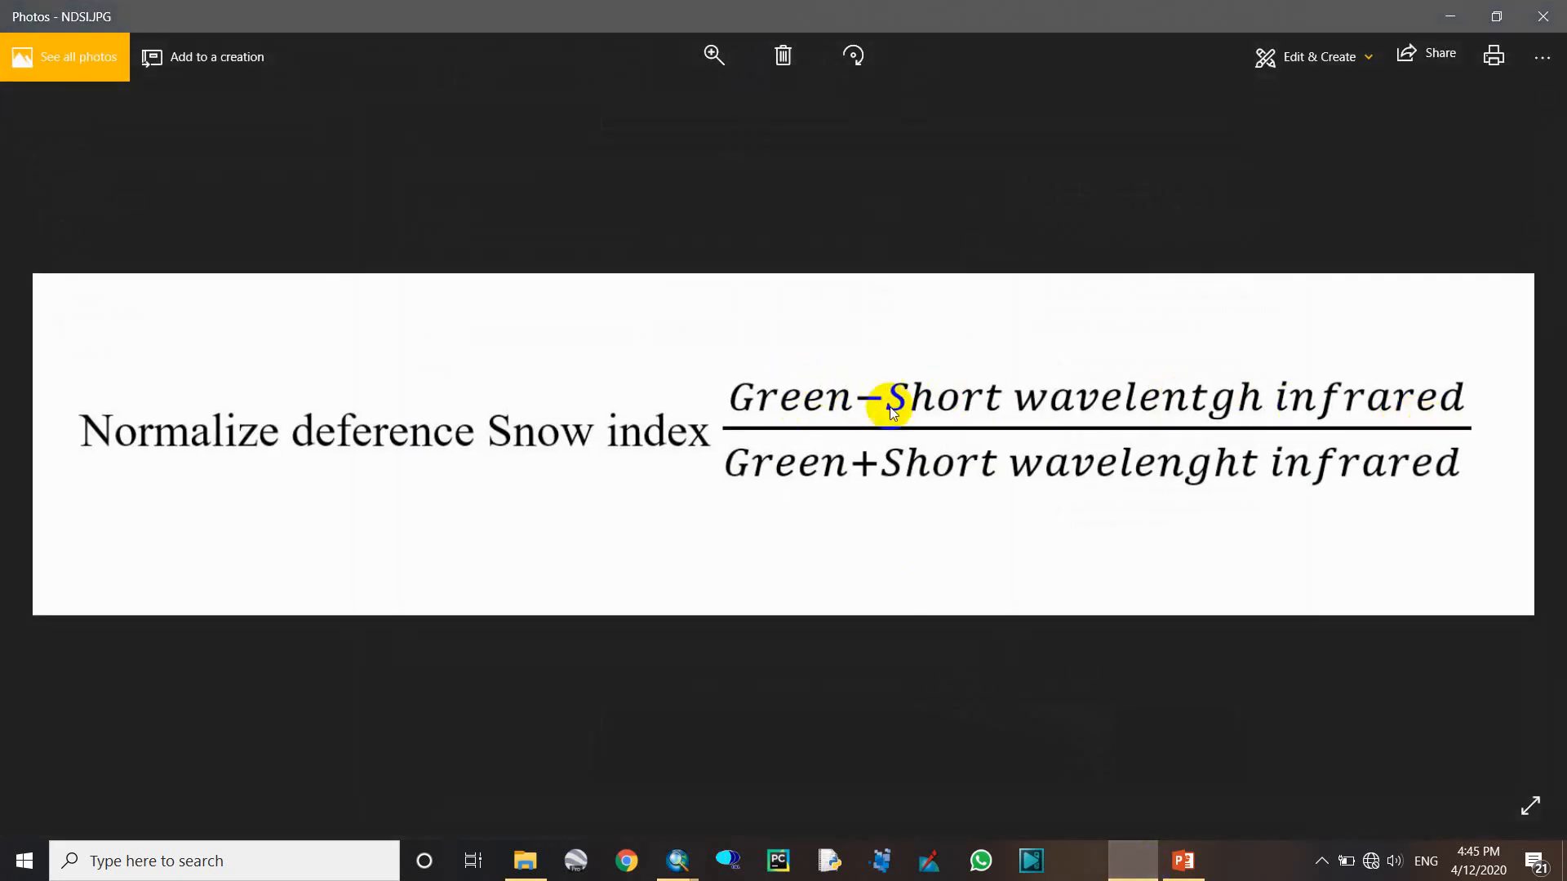
{"action": "left_click", "coordinate": [1450, 17]}
{"action": "left_click", "coordinate": [667, 871]}
{"action": "left_click", "coordinate": [761, 804]}
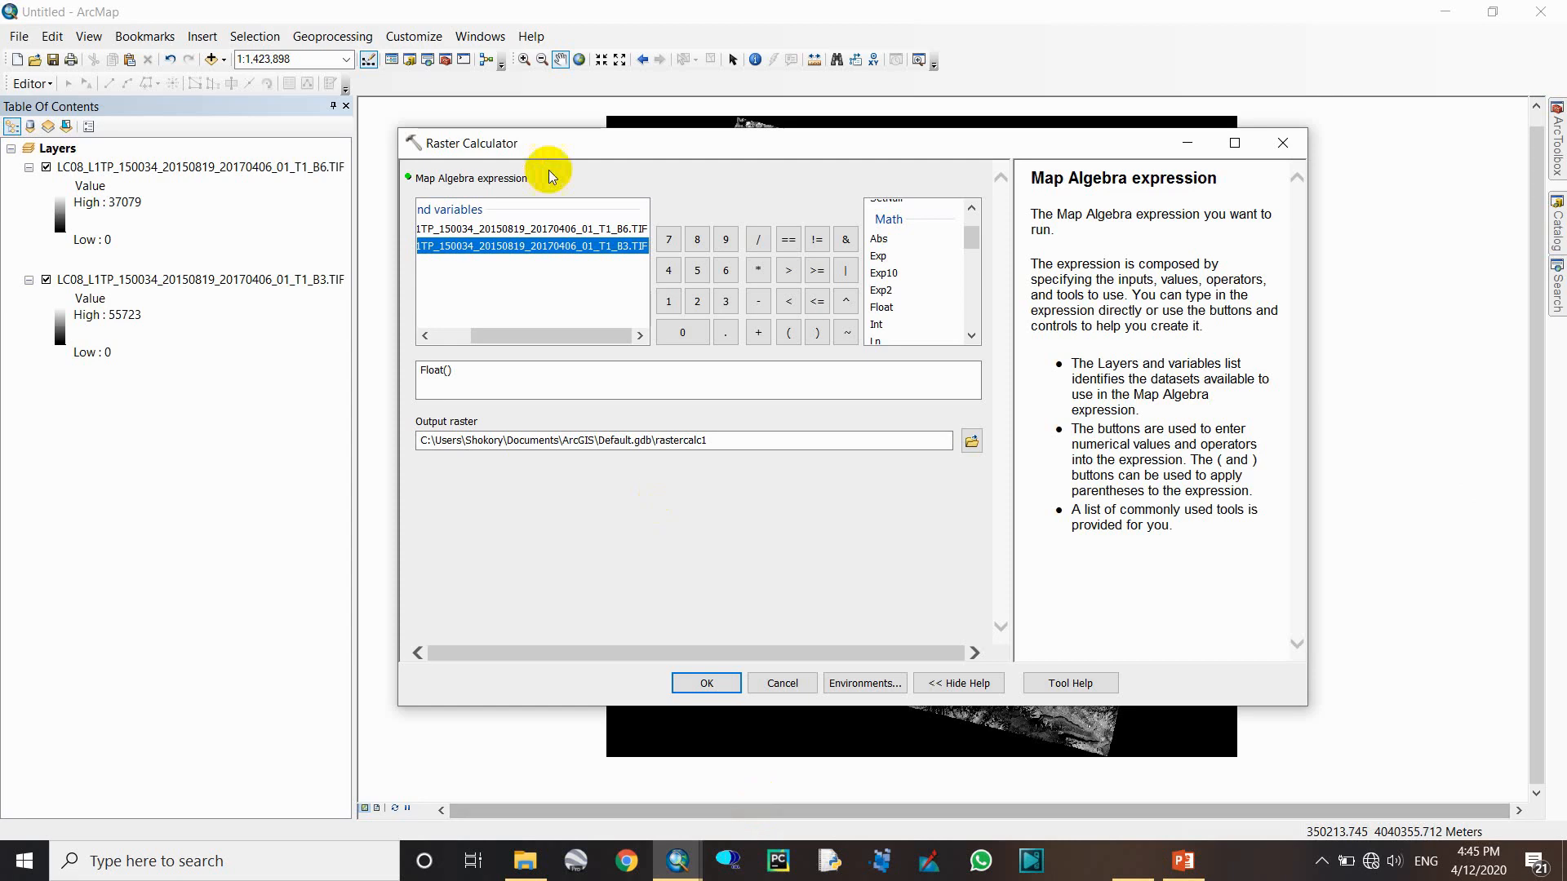
- Fill the Float function with the B3 raster minus the B6 raster as the numerator
{"action": "double_click", "coordinate": [569, 254]}
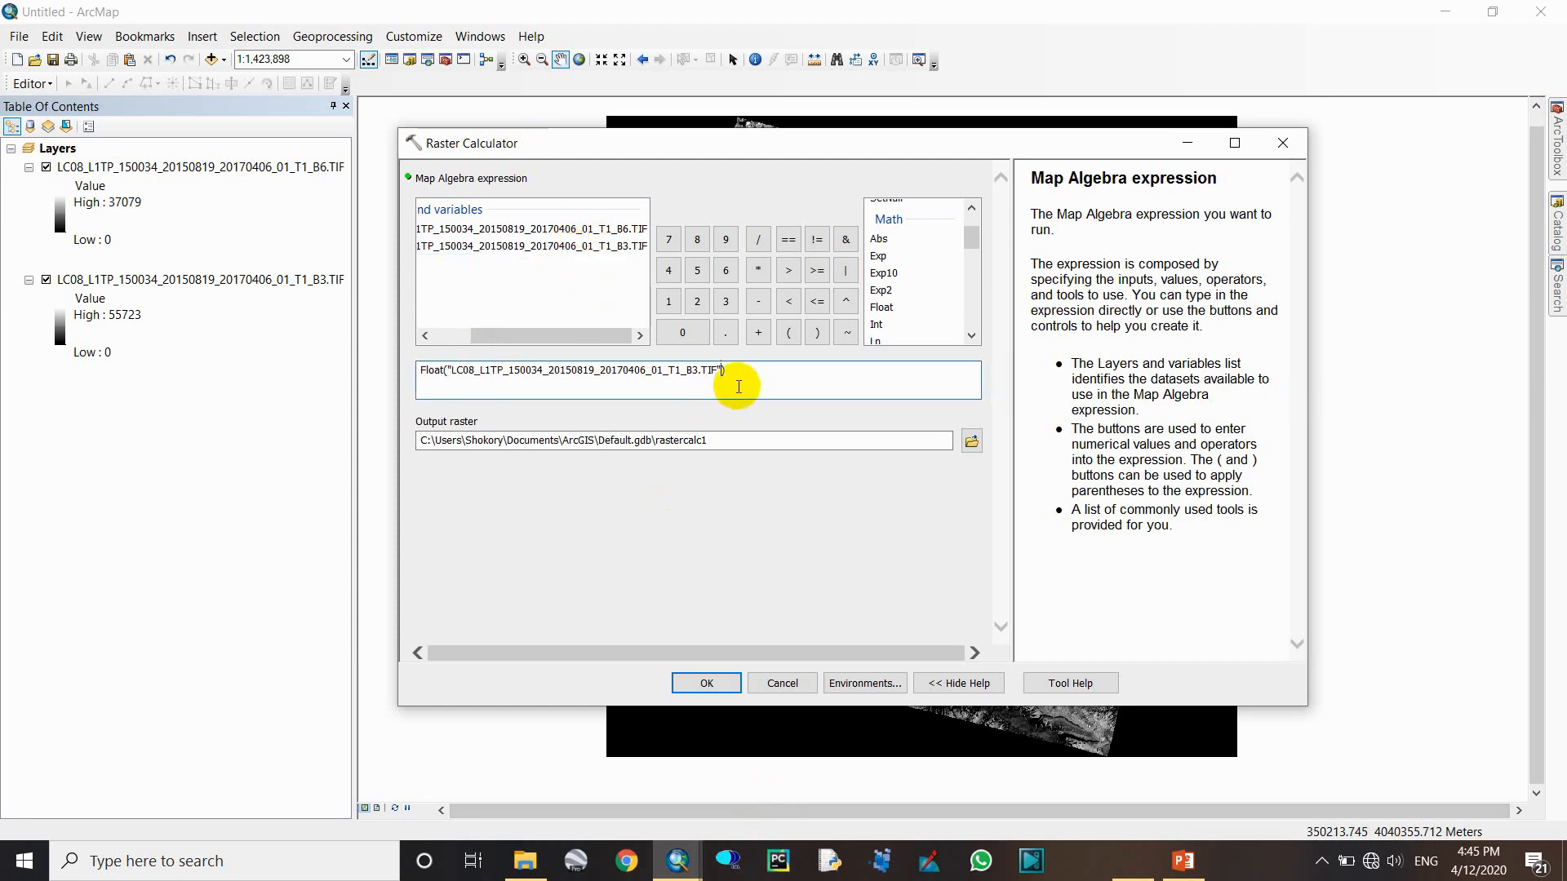
{"action": "type", "text": "-"}
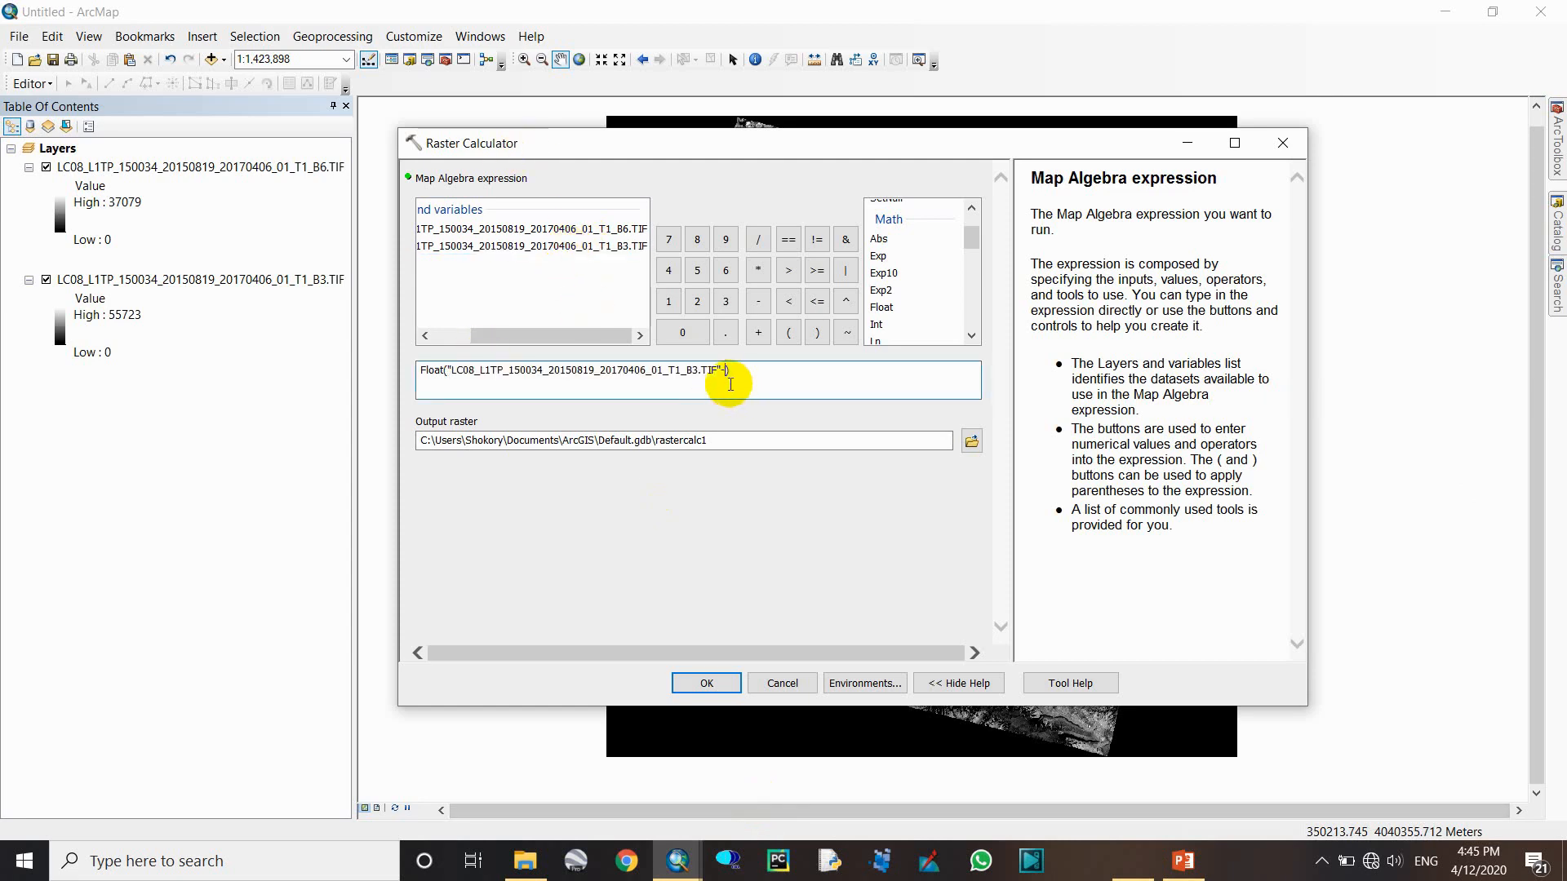
{"action": "double_click", "coordinate": [596, 229]}
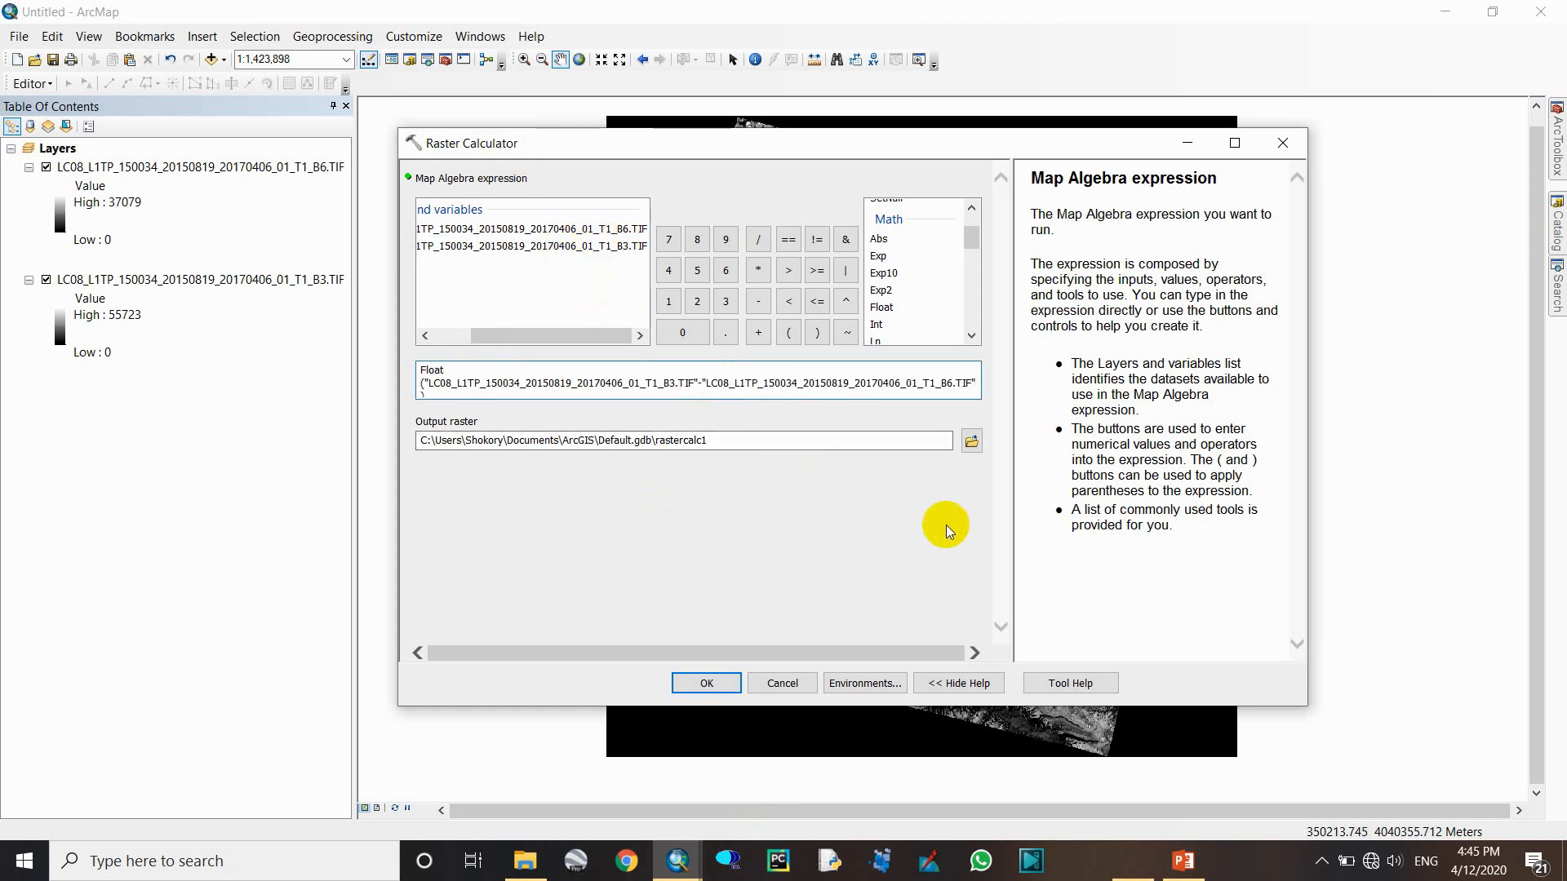
- Append a division by a second Float function at the end of the expression
{"action": "left_click", "coordinate": [436, 393]}
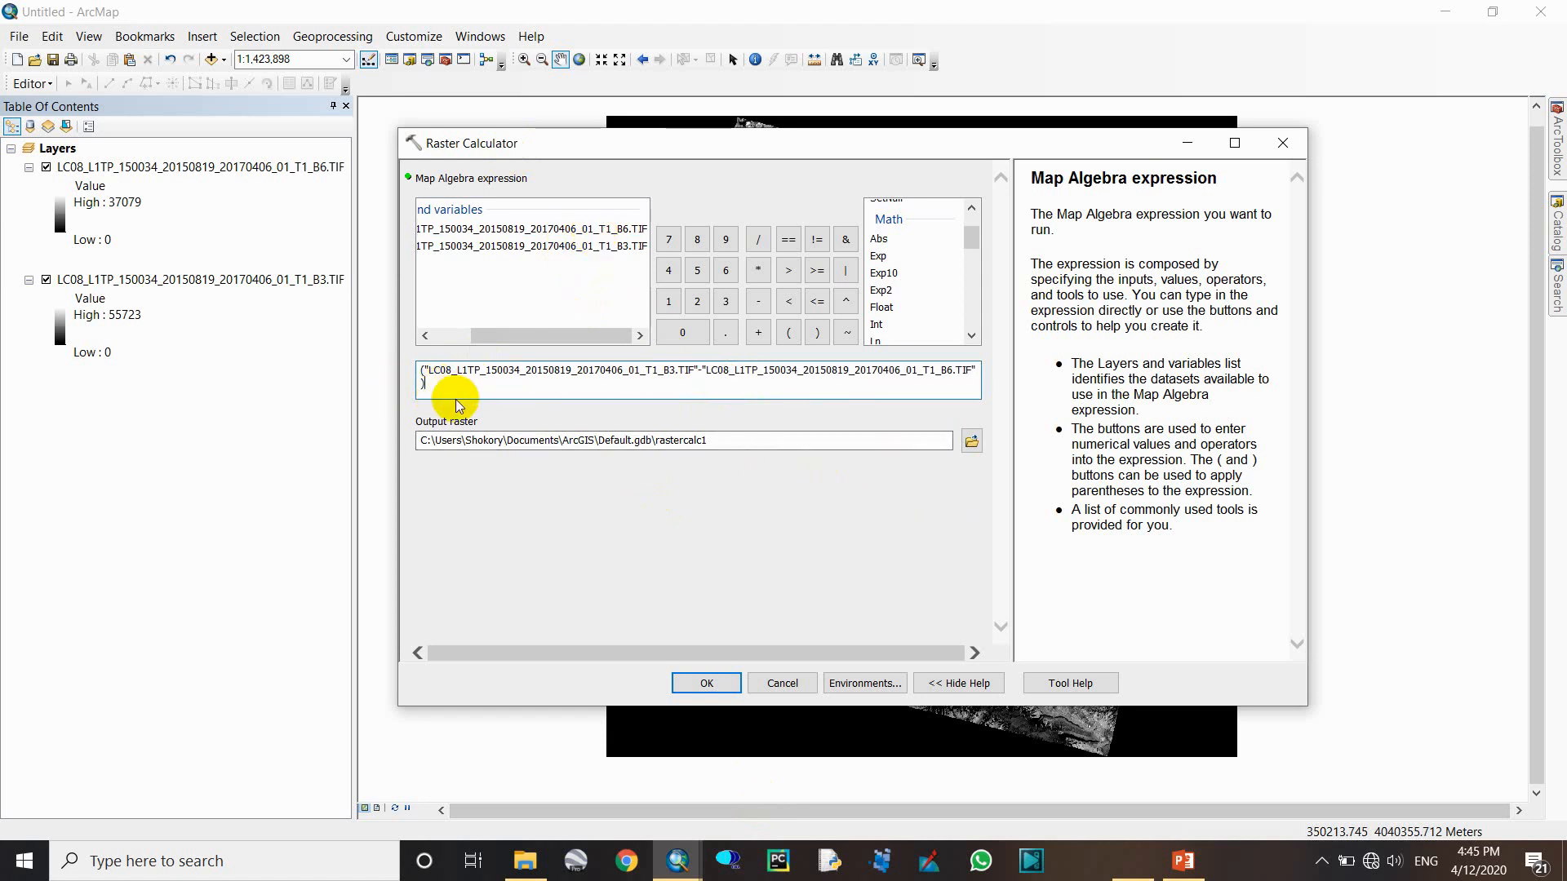
{"action": "type", "text": "/"}
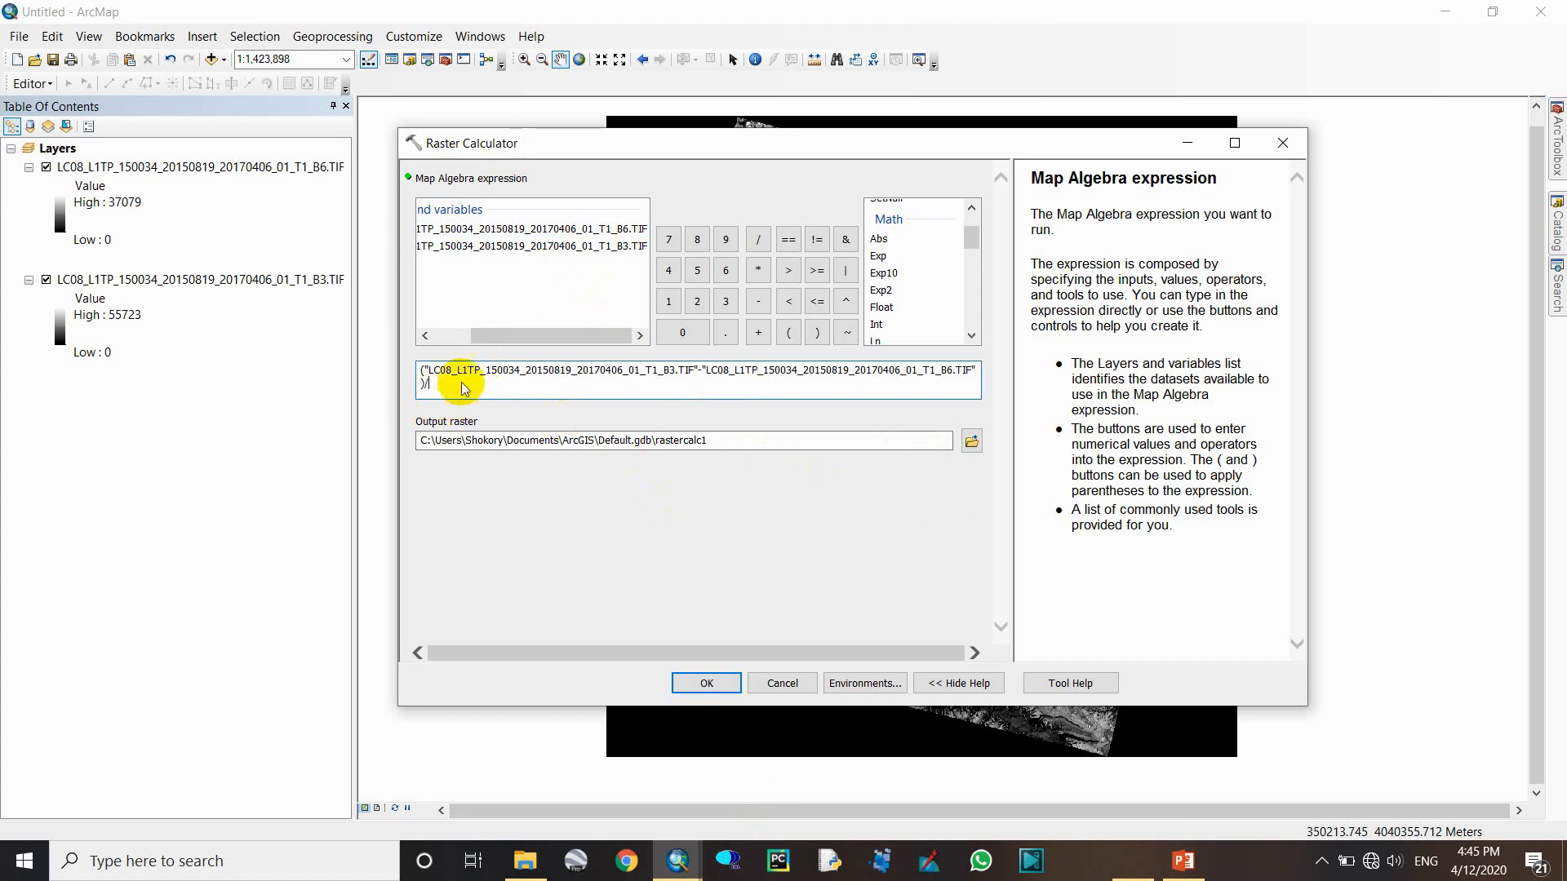
{"action": "double_click", "coordinate": [883, 308]}
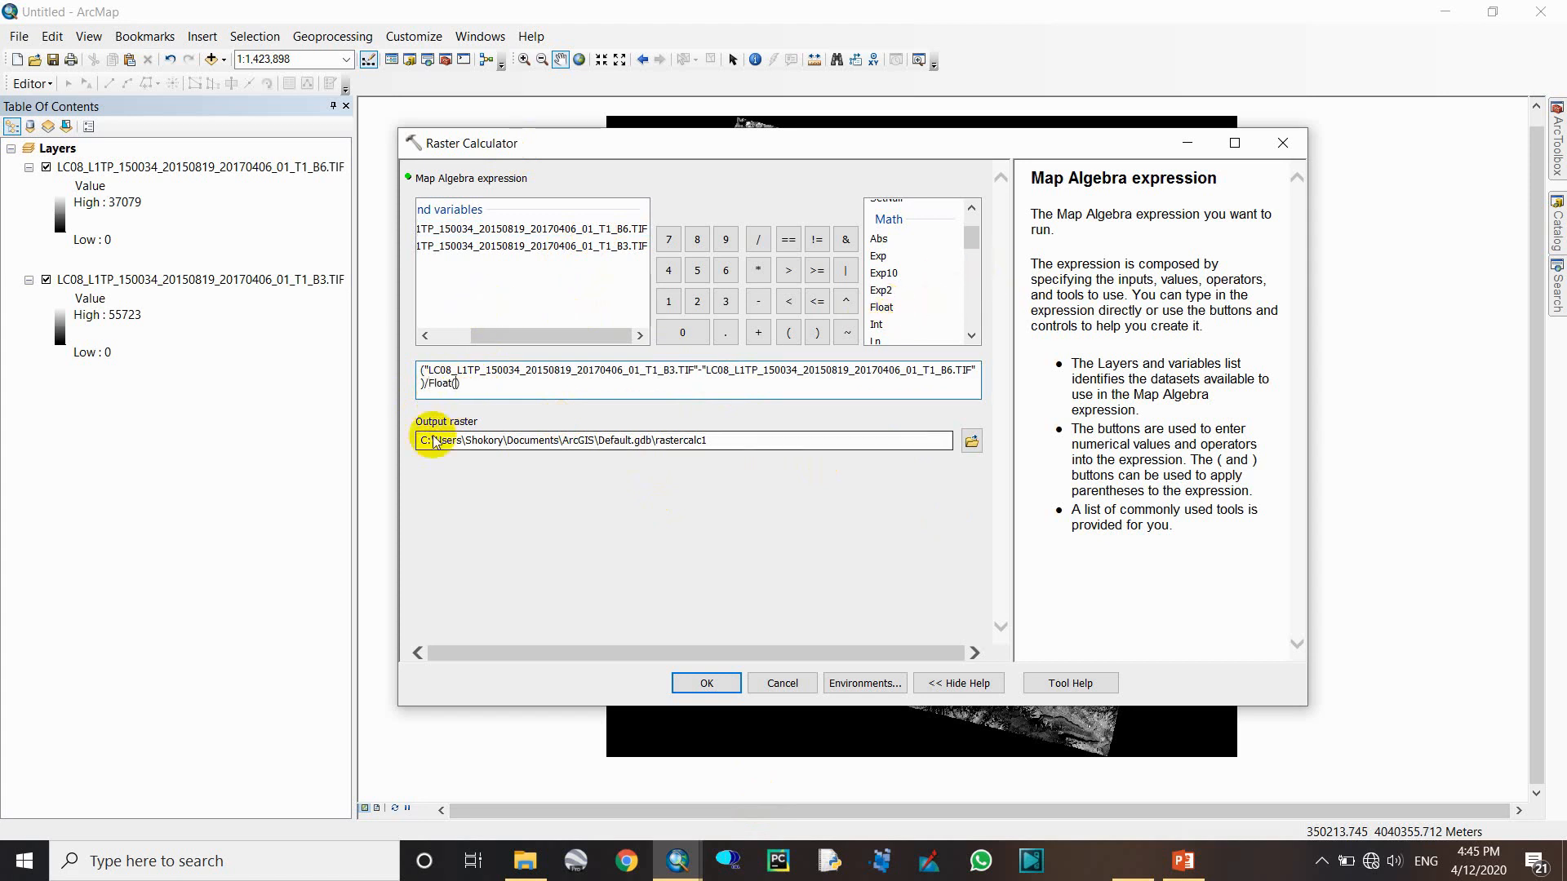
{"action": "double_click", "coordinate": [501, 231]}
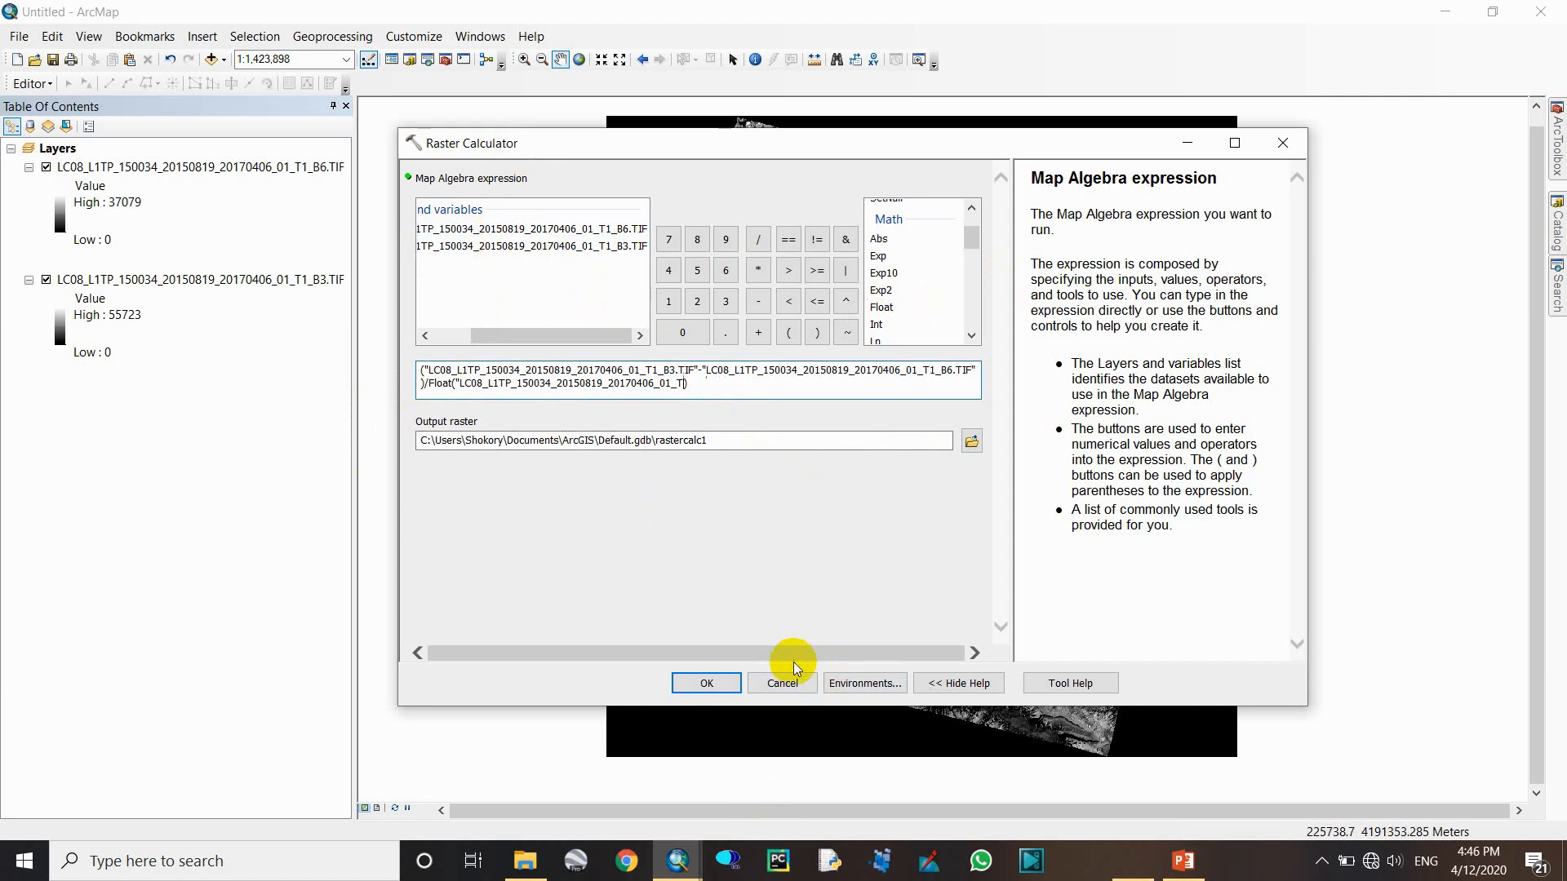
{"action": "key", "text": "BackSpace"}
{"action": "key", "text": "BackSpace"}
{"action": "key", "text": "BackSpace"}
{"action": "key", "text": "BackSpace"}
{"action": "key", "text": "BackSpace"}
{"action": "key", "text": "BackSpace"}
{"action": "key", "text": "BackSpace"}
{"action": "key", "text": "BackSpace"}
{"action": "key", "text": "BackSpace"}
{"action": "key", "text": "BackSpace"}
{"action": "key", "text": "BackSpace"}
{"action": "key", "text": "BackSpace"}
{"action": "key", "text": "BackSpace"}
{"action": "key", "text": "BackSpace"}
{"action": "key", "text": "BackSpace"}
{"action": "key", "text": "BackSpace"}
{"action": "key", "text": "BackSpace"}
{"action": "key", "text": "BackSpace"}
{"action": "key", "text": "BackSpace"}
{"action": "key", "text": "BackSpace"}
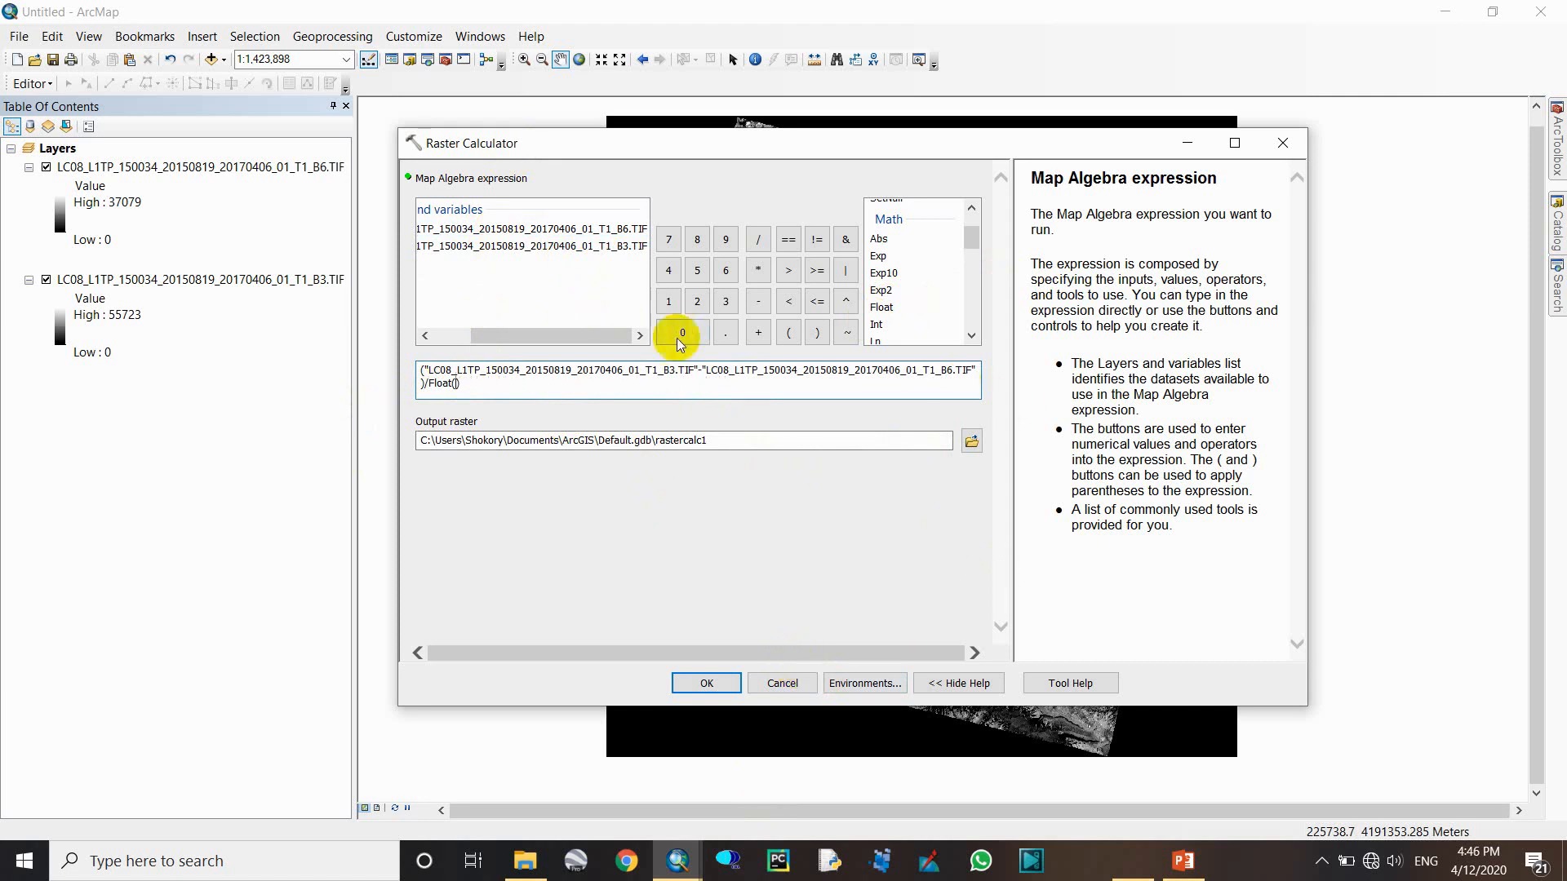
- Fill the second Float function with the B3 raster plus the B6 raster as the denominator
{"action": "double_click", "coordinate": [575, 248]}
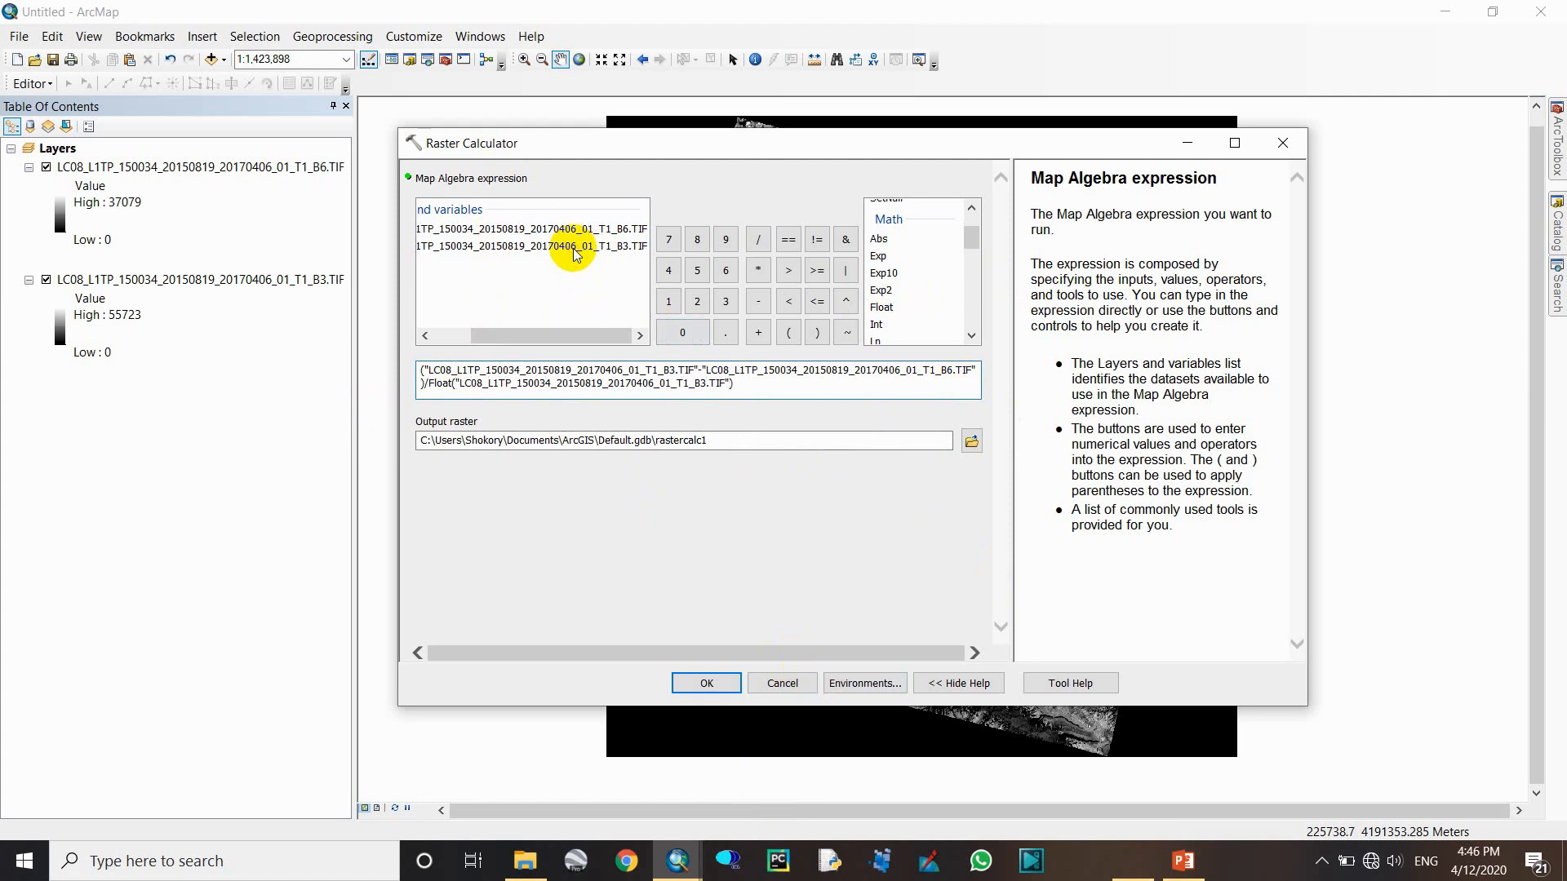
{"action": "double_click", "coordinate": [568, 229]}
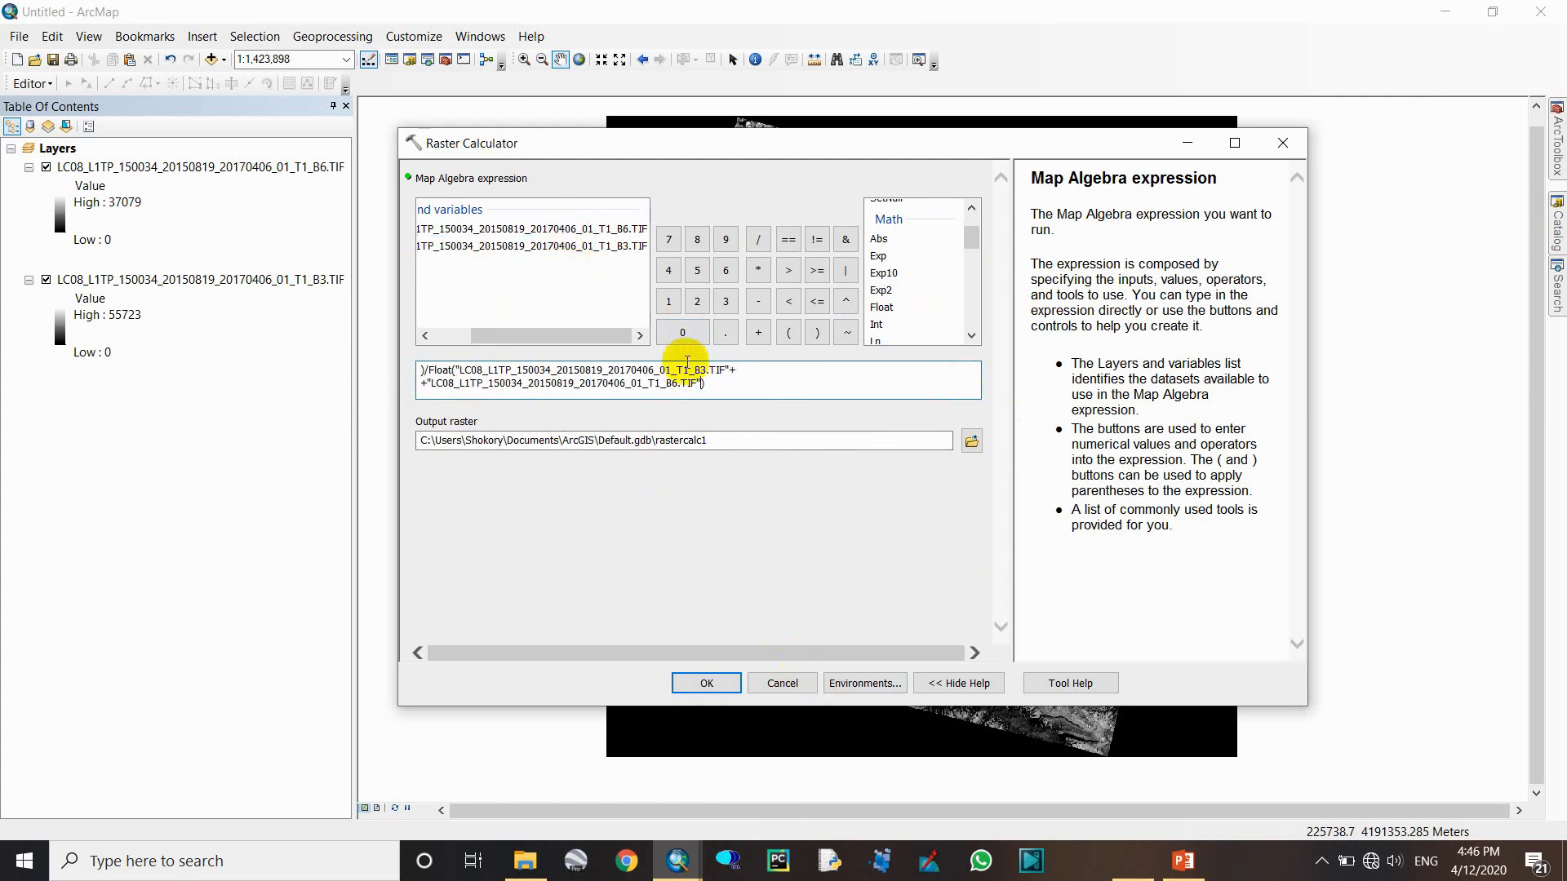
- Set the output raster to NDSI in the data folder and run the Raster Calculator expression
{"action": "left_click", "coordinate": [970, 441]}
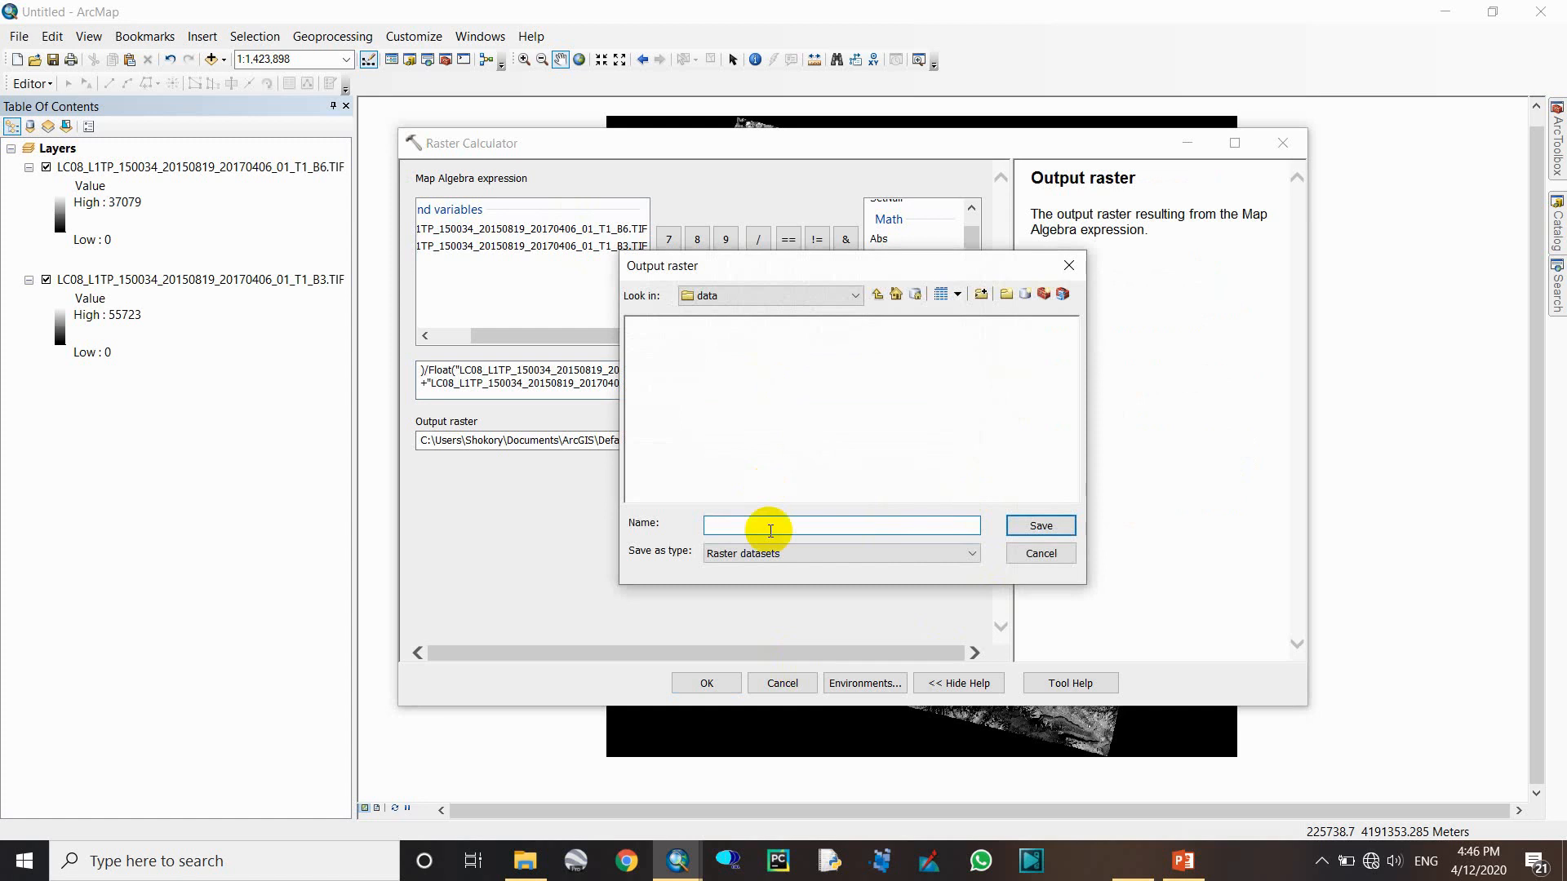
{"action": "type", "text": "N"}
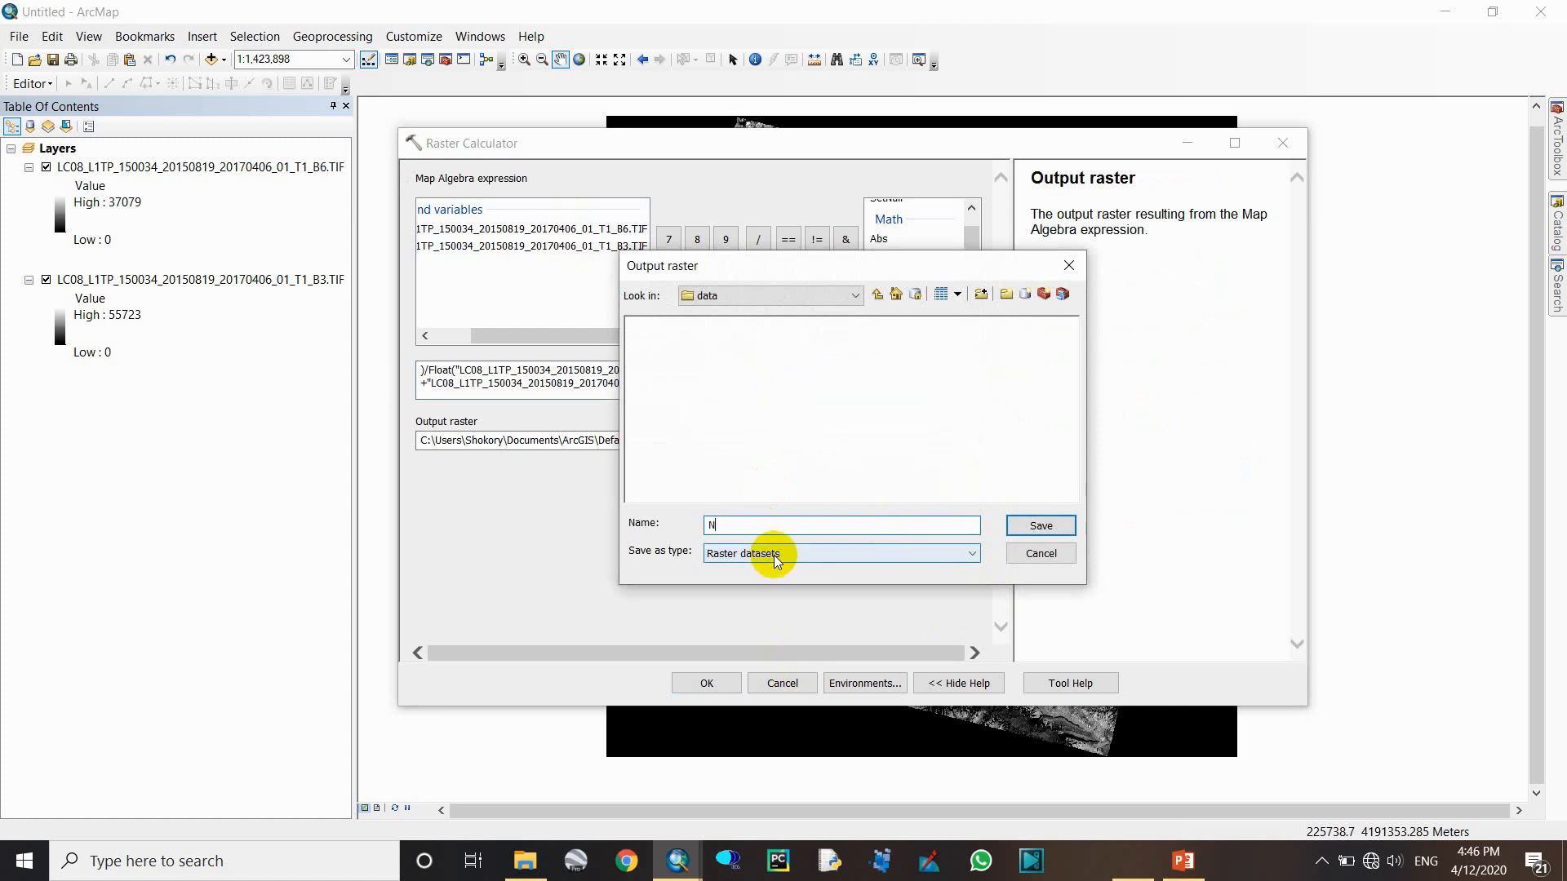
{"action": "type", "text": "DSI"}
{"action": "left_click", "coordinate": [1044, 526]}
{"action": "left_click", "coordinate": [909, 567]}
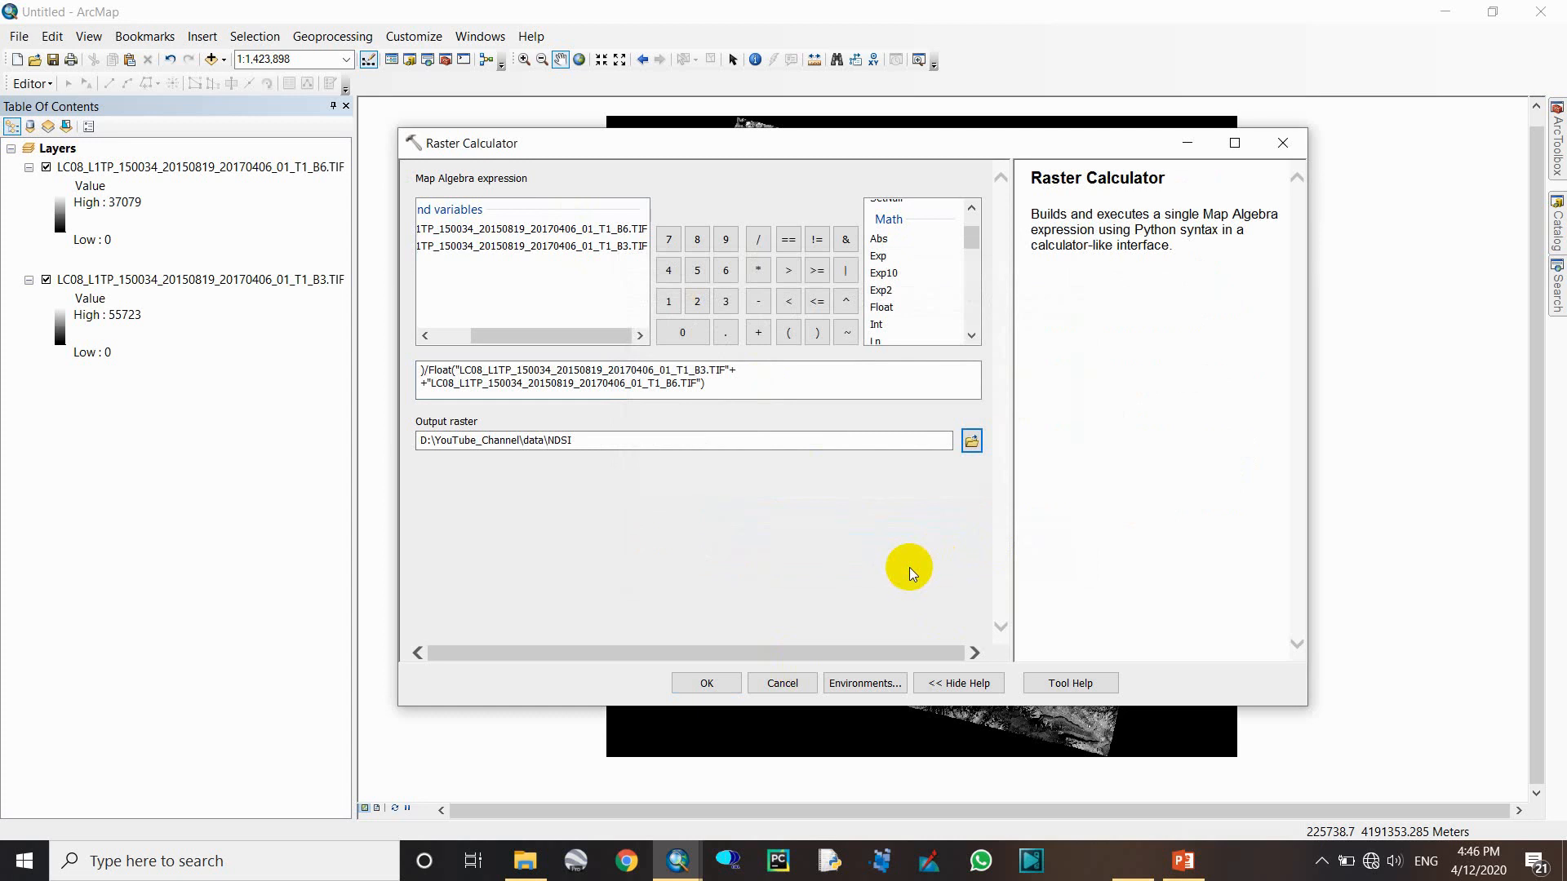
{"action": "left_click_drag", "start_coordinate": [752, 147], "coordinate": [771, 156]}
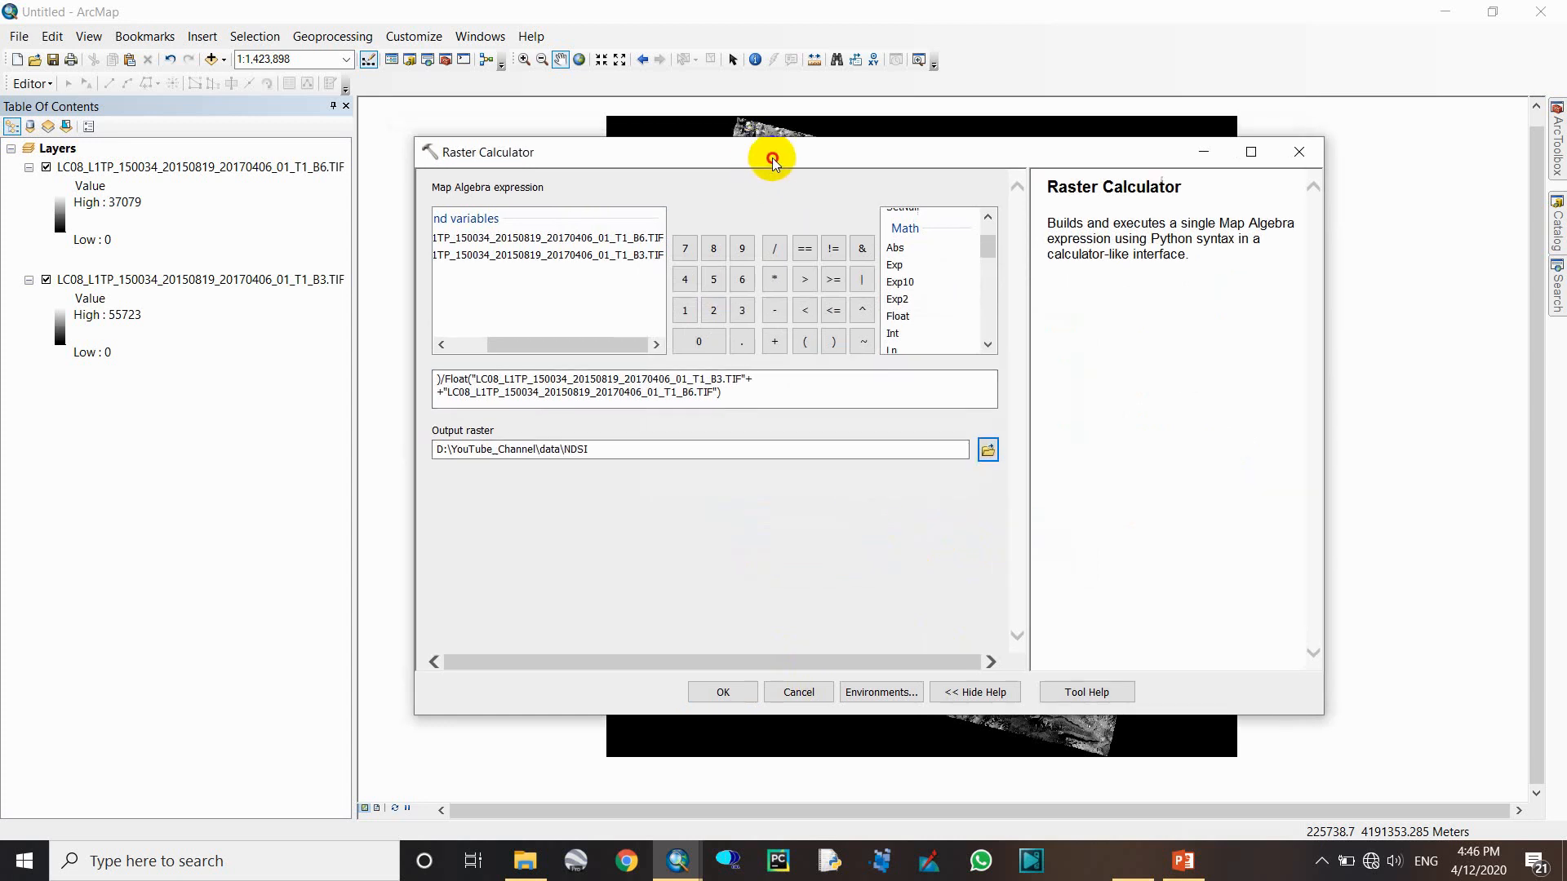
{"action": "left_click", "coordinate": [725, 692]}
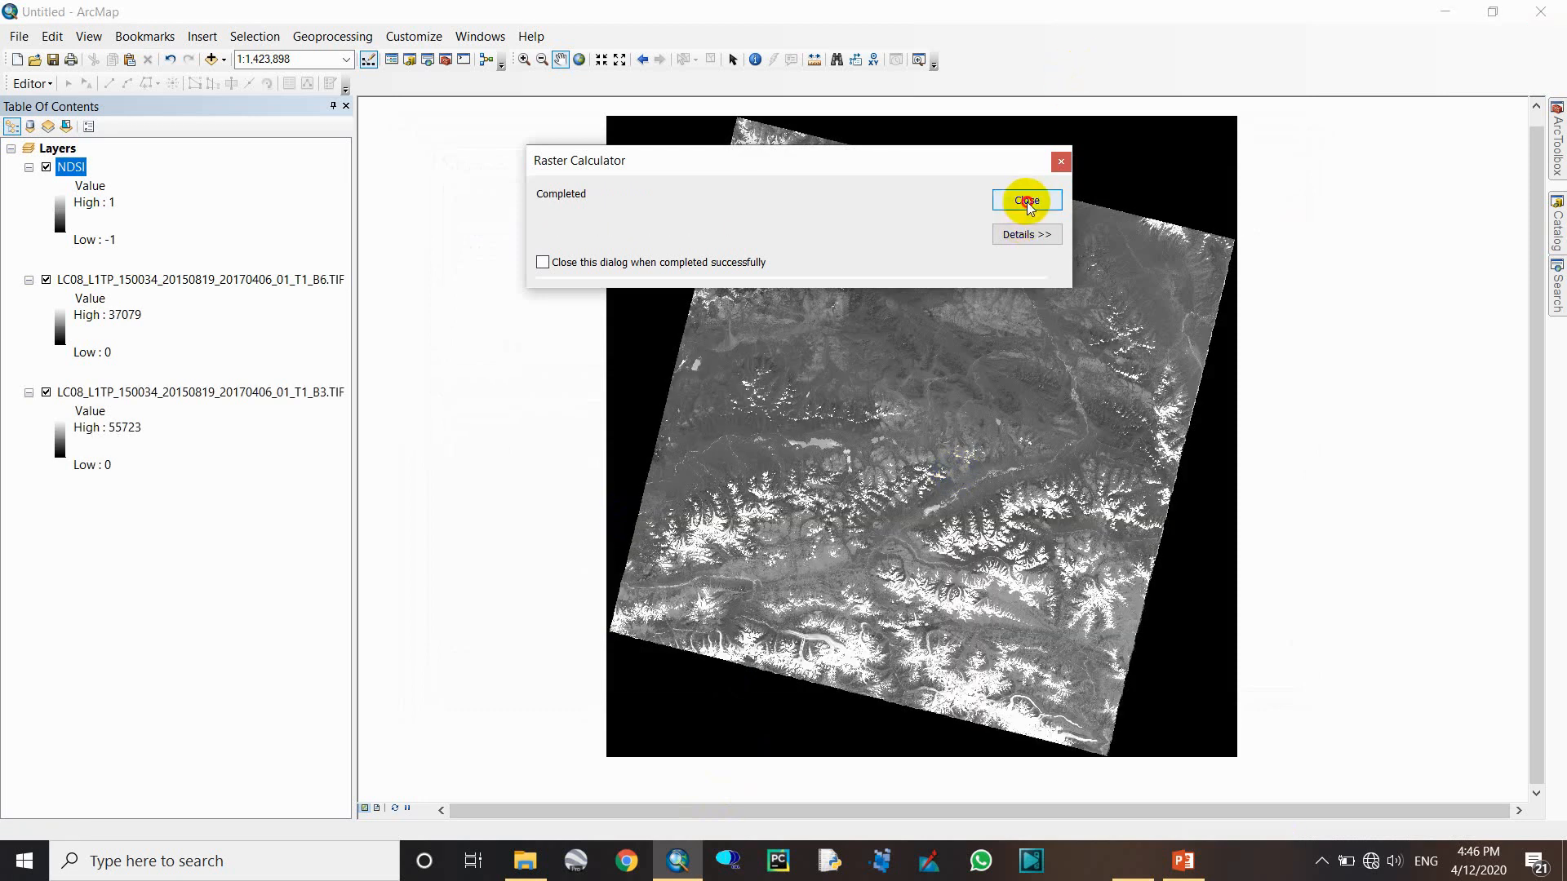
{"action": "left_click", "coordinate": [1028, 201]}
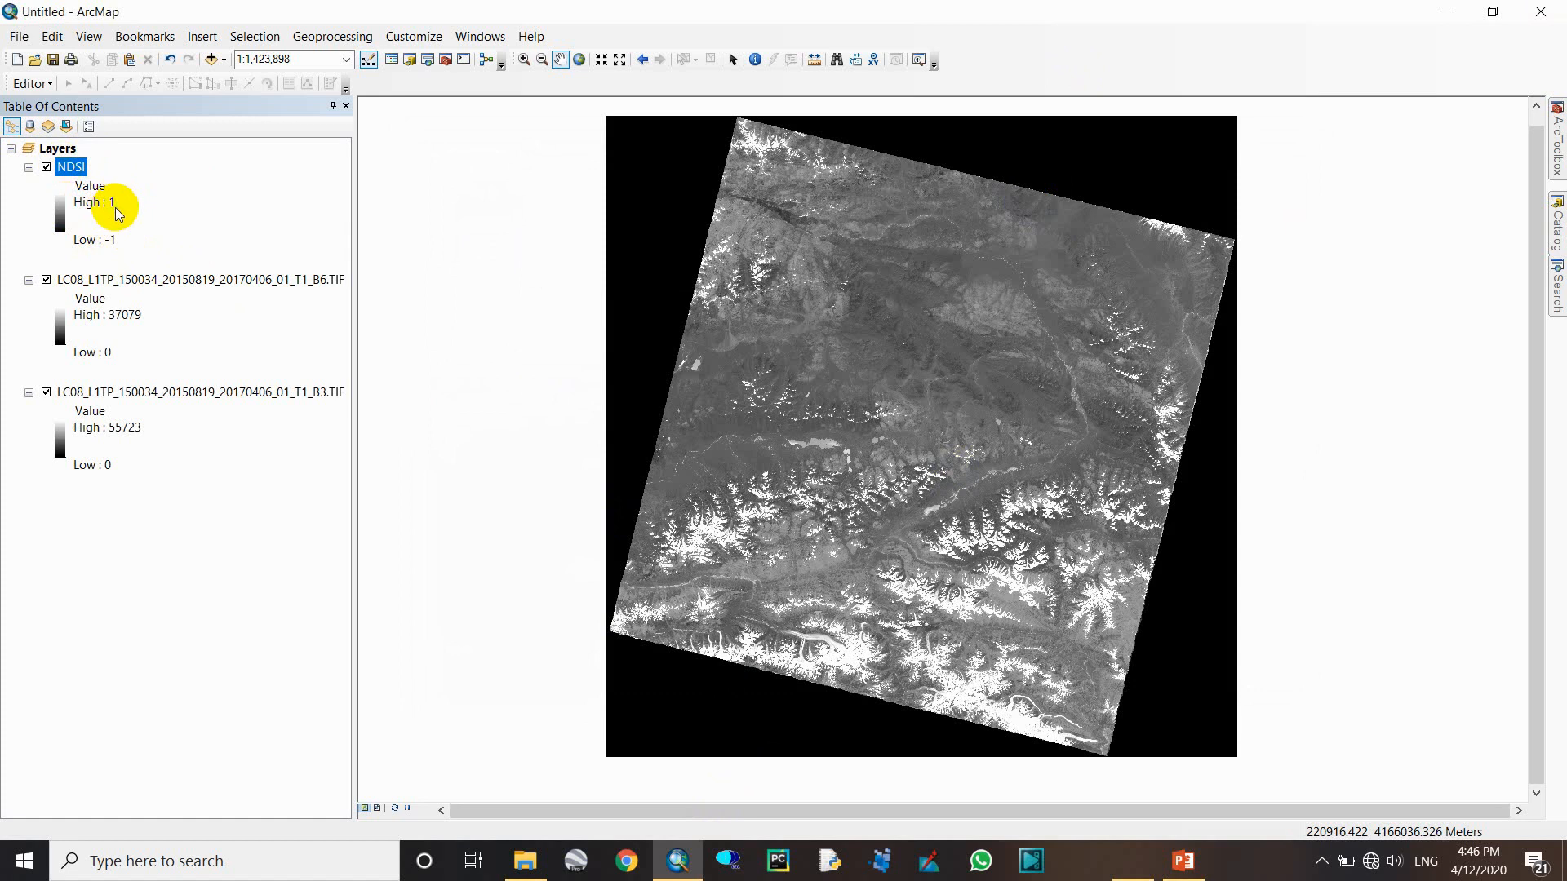
- Collapse the legends of the B6 and B3 layers and hide both layers so only NDSI is displayed
{"action": "left_click", "coordinate": [28, 279]}
{"action": "left_click", "coordinate": [29, 298]}
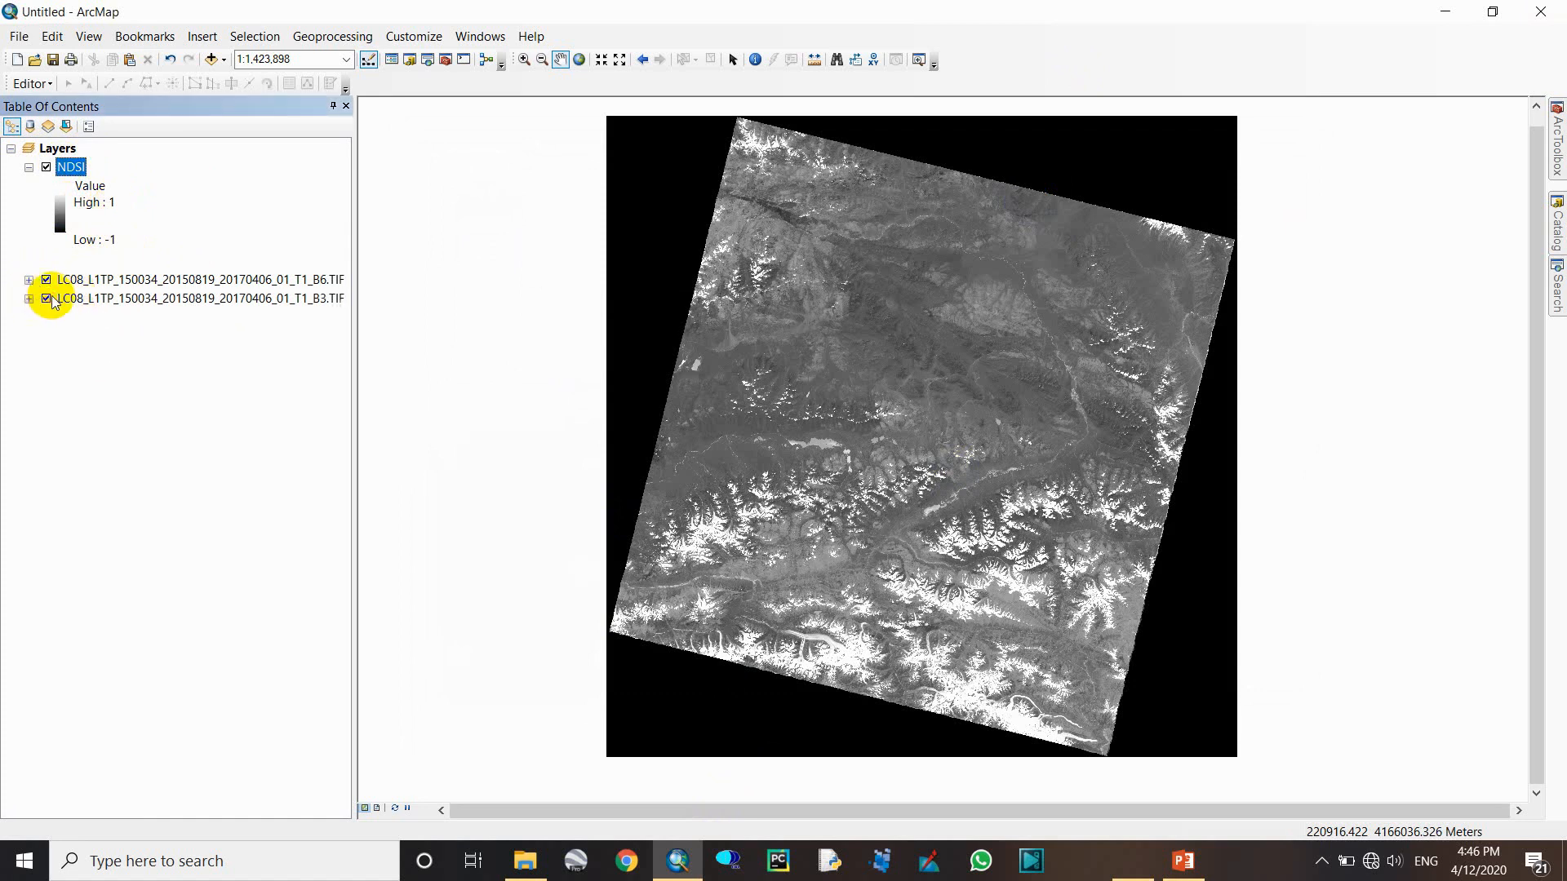
{"action": "left_click", "coordinate": [46, 280]}
{"action": "left_click", "coordinate": [46, 298]}
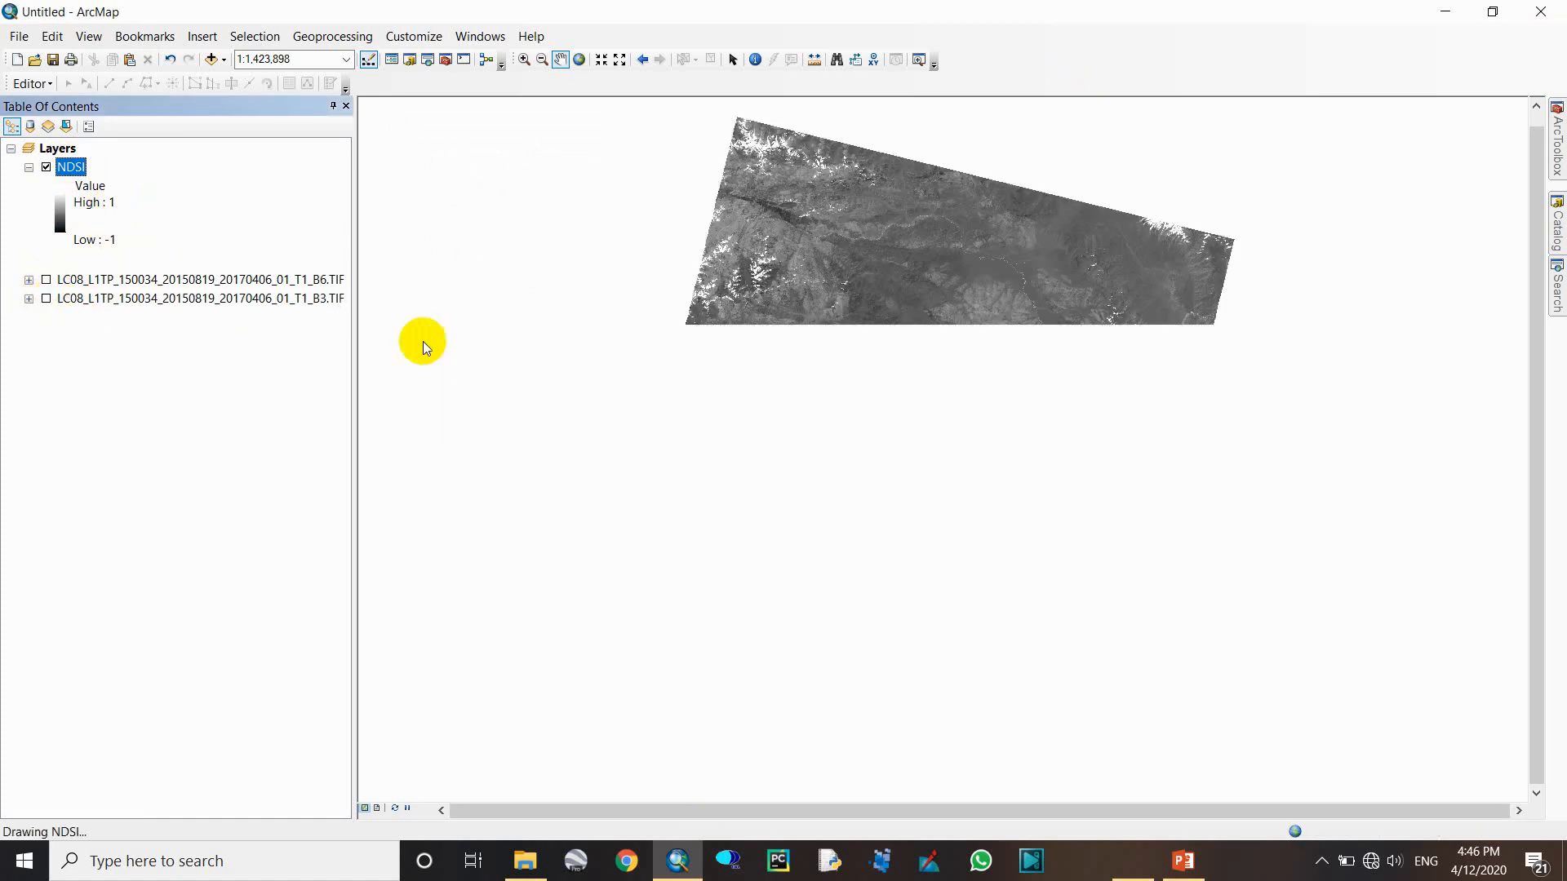
- Choose the Classified renderer in the NDSI layer's symbology and compute the histogram it requires
{"action": "right_click", "coordinate": [71, 166]}
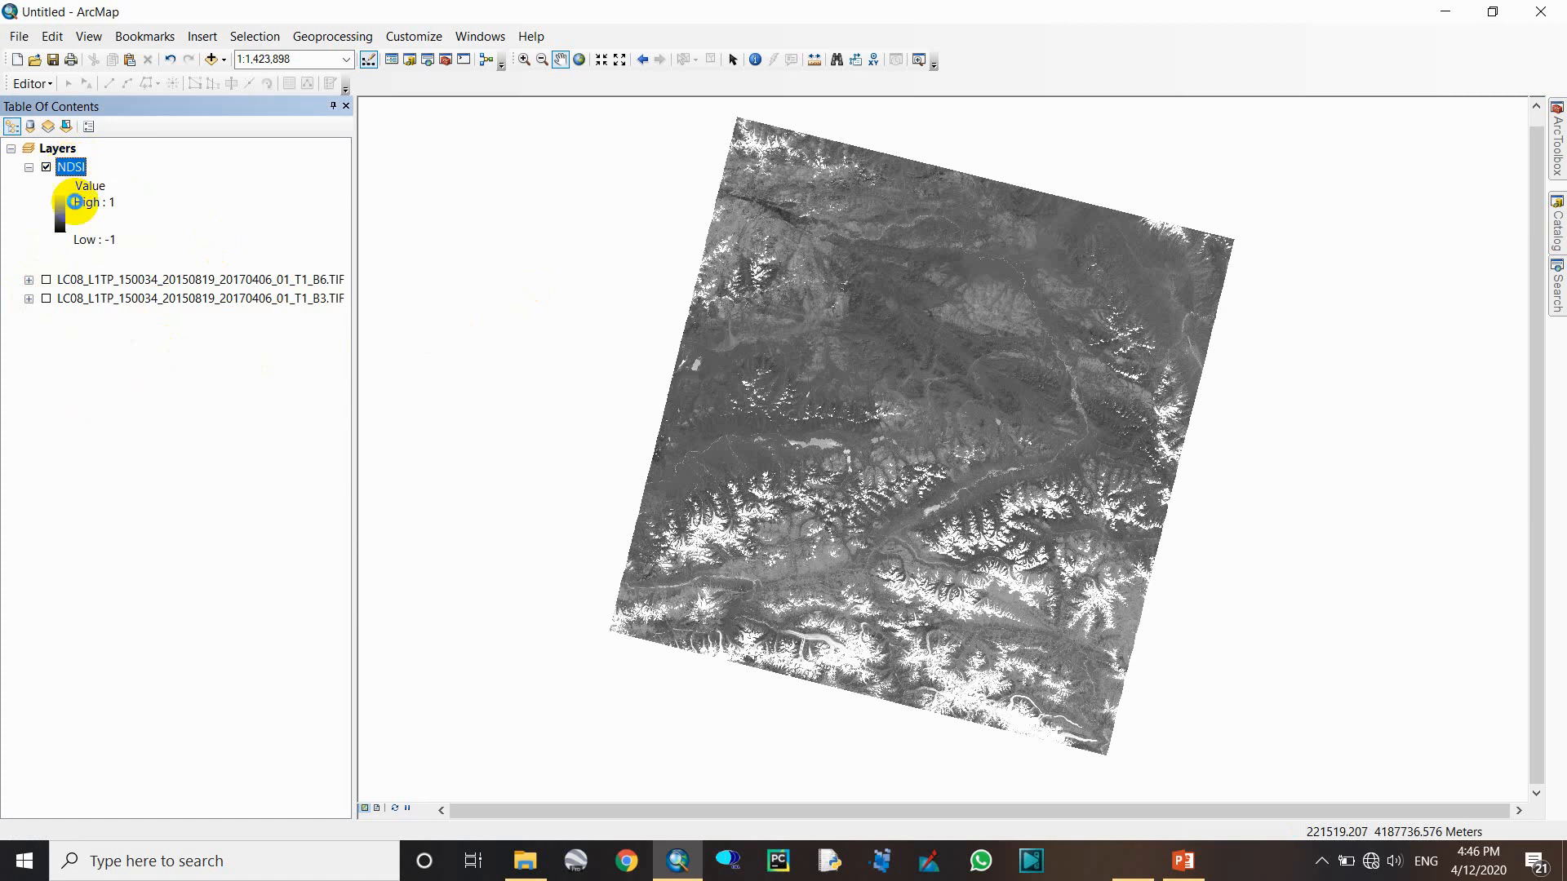
{"action": "left_click", "coordinate": [131, 449]}
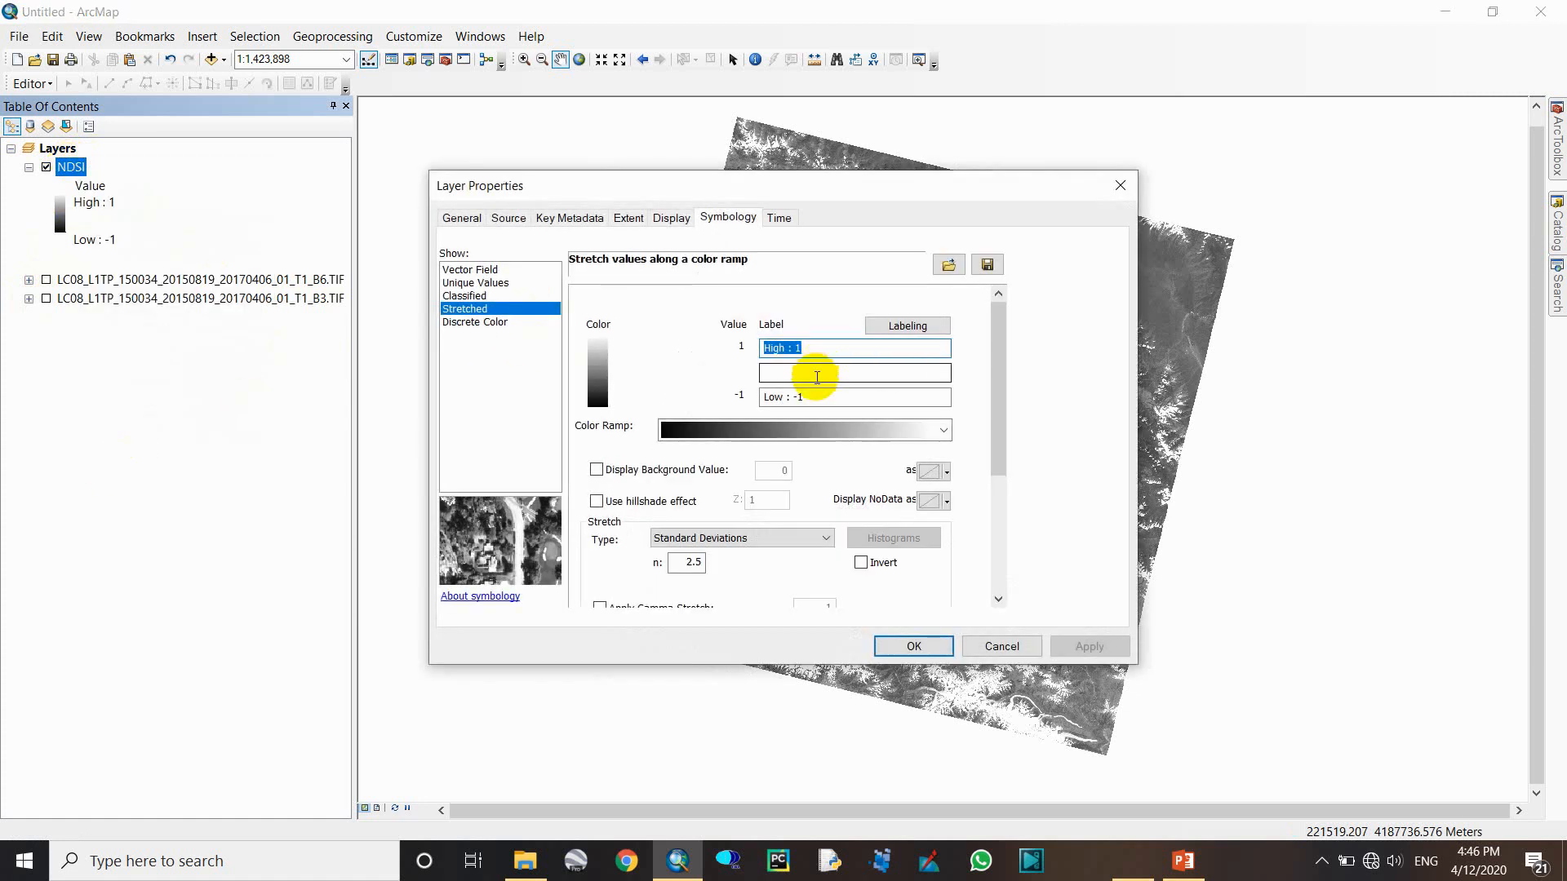
{"action": "left_click", "coordinate": [725, 219]}
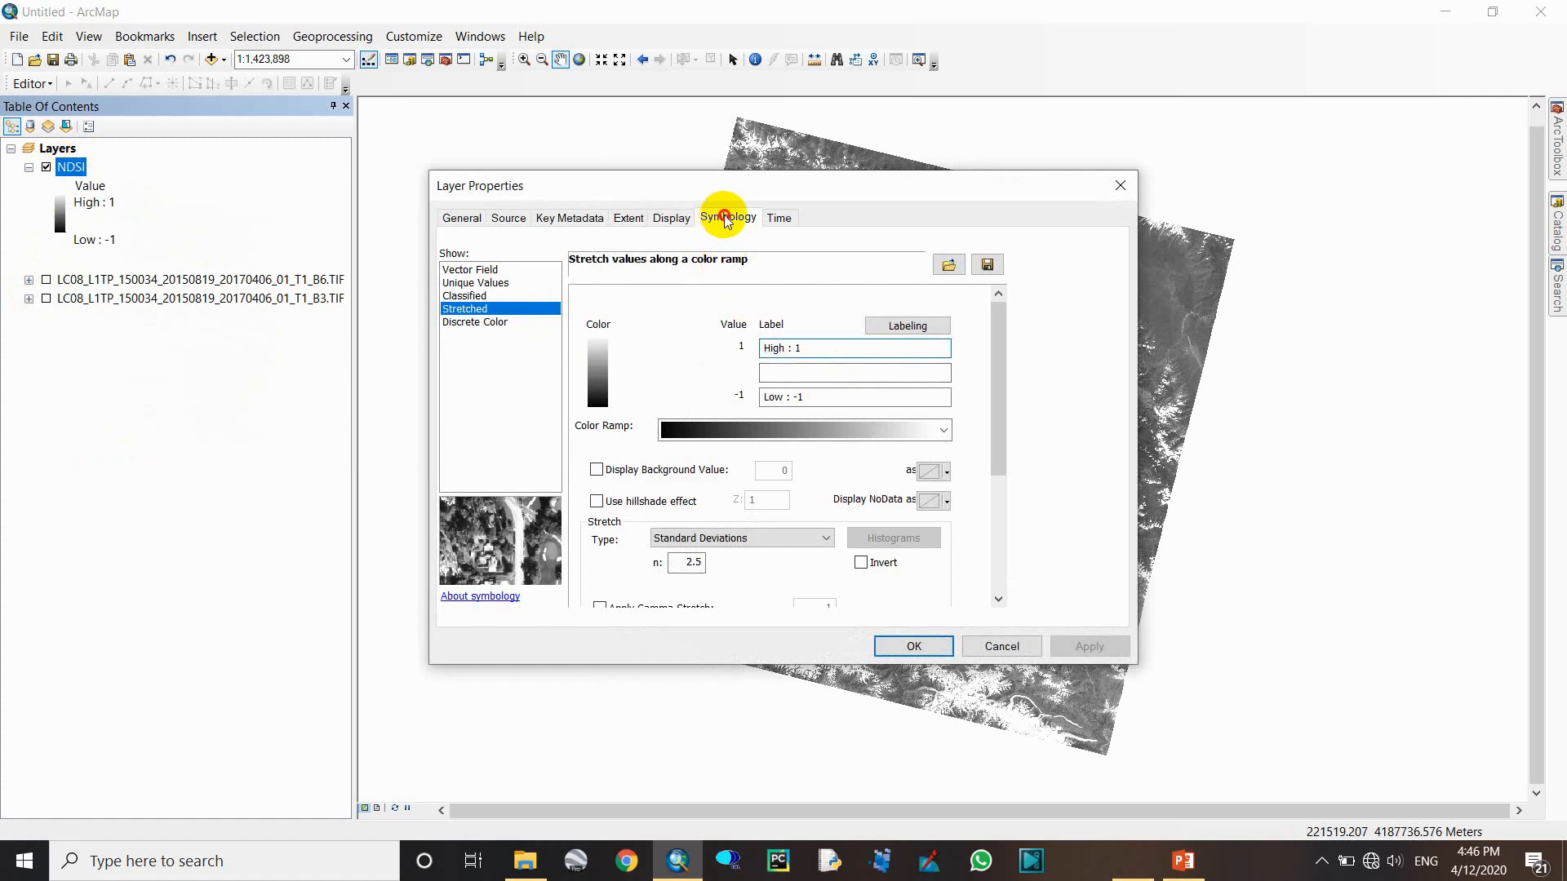
{"action": "left_click", "coordinate": [464, 296]}
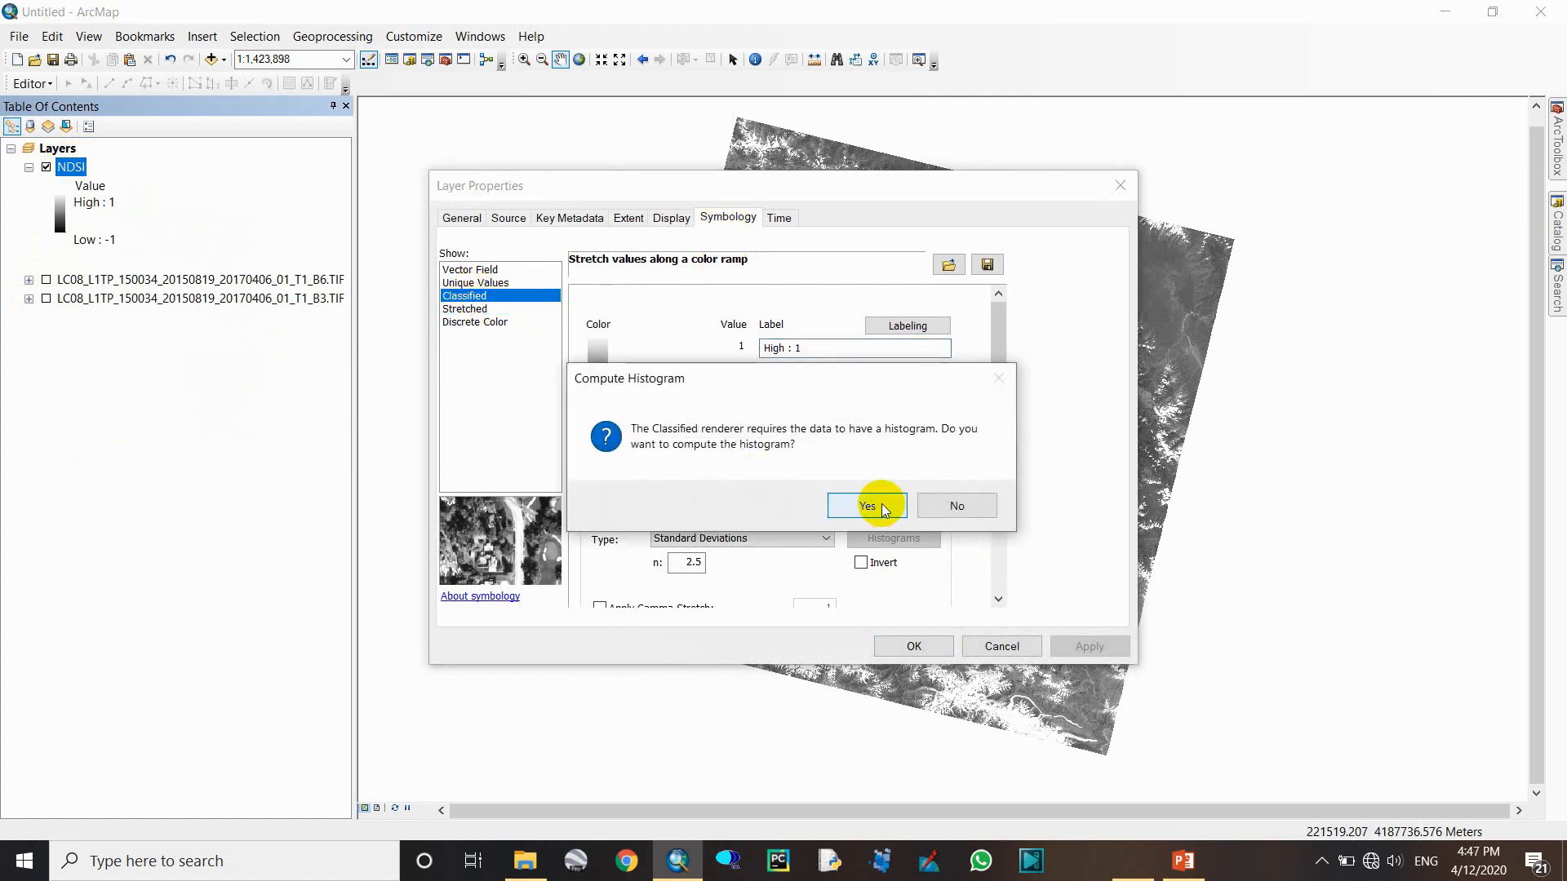
{"action": "left_click", "coordinate": [884, 509]}
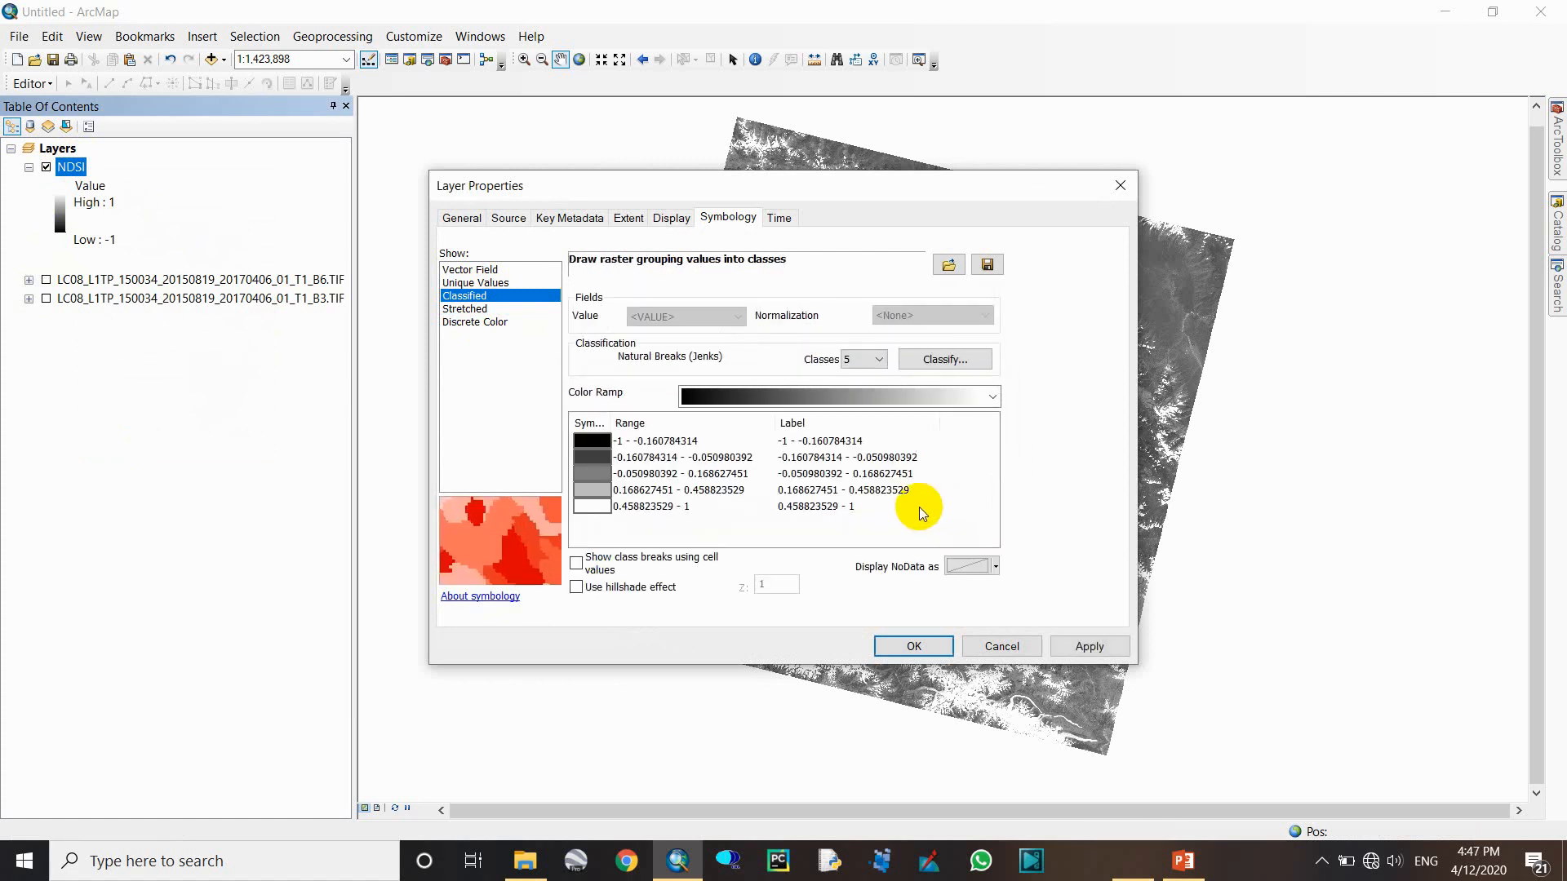
{"action": "left_click", "coordinate": [879, 359]}
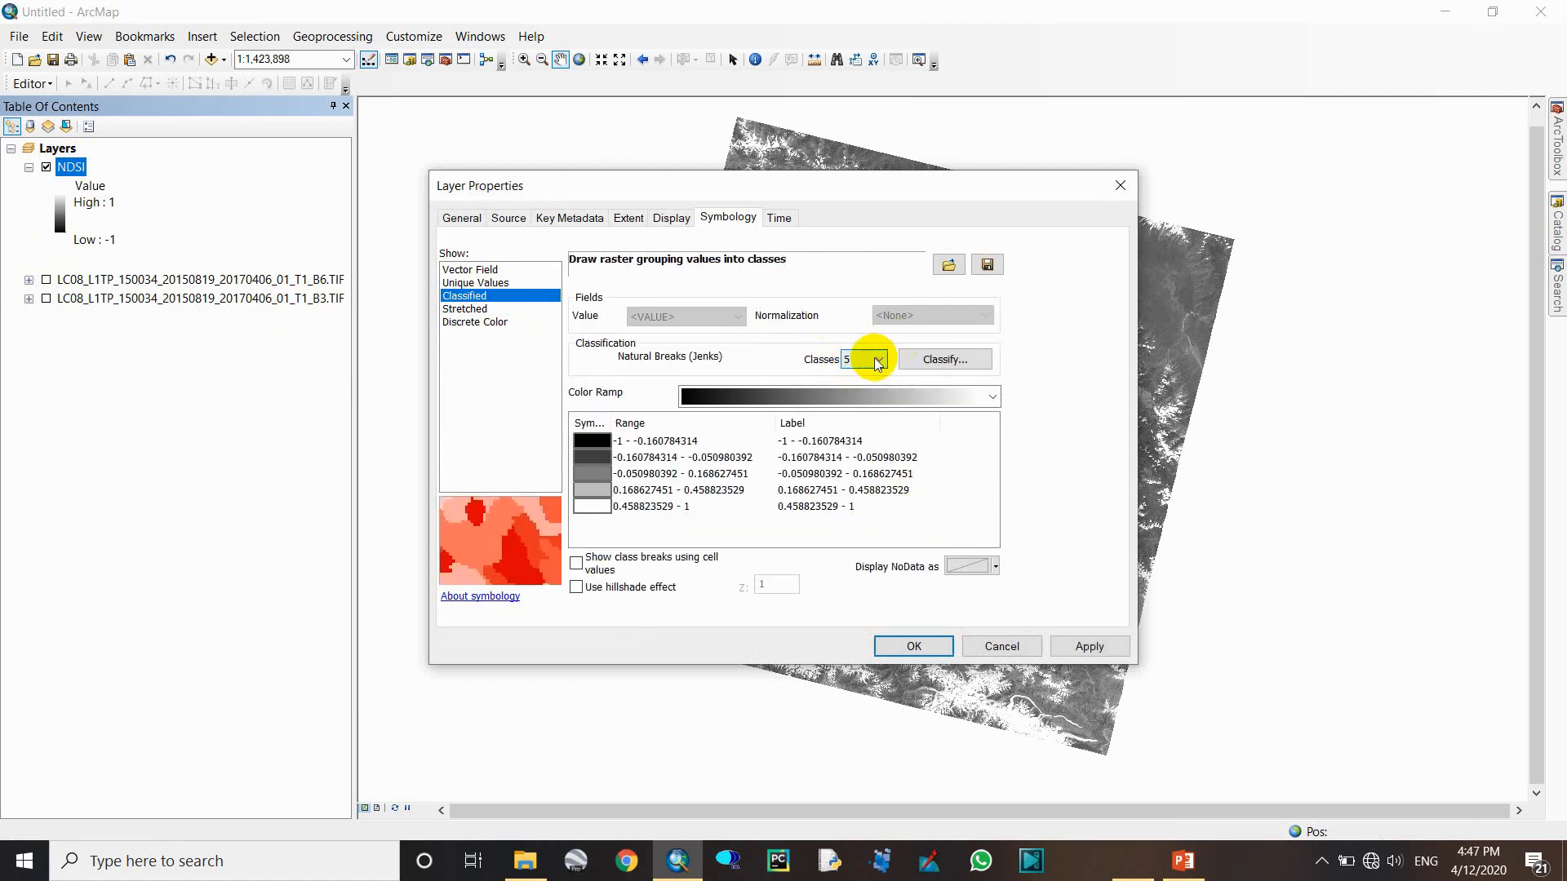
{"action": "left_click", "coordinate": [969, 360]}
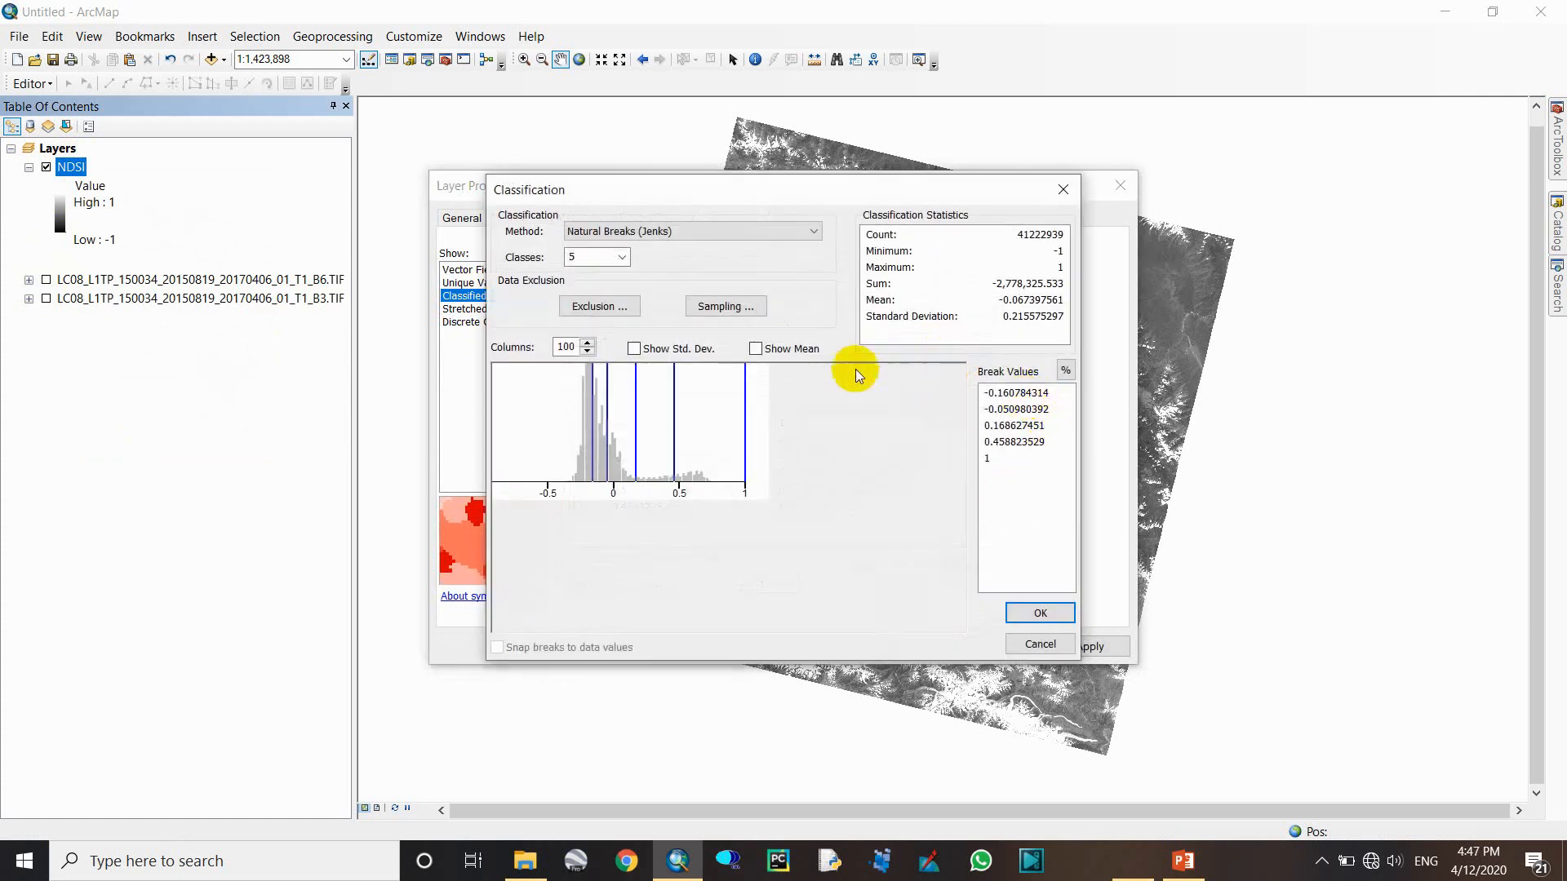
{"action": "left_click", "coordinate": [1018, 392]}
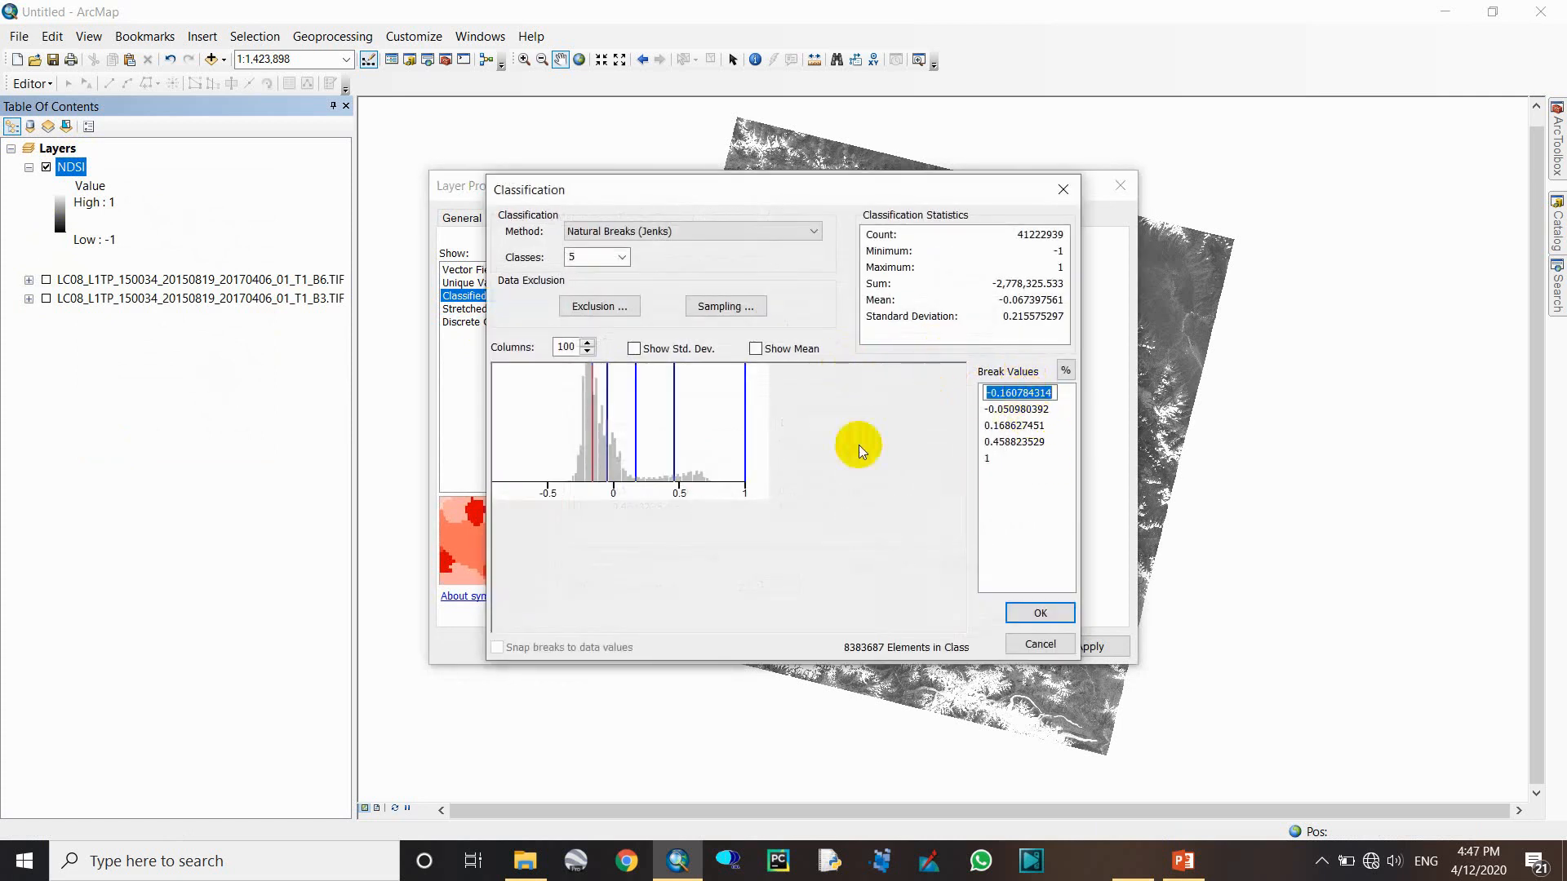
{"action": "left_click", "coordinate": [894, 516]}
{"action": "left_click", "coordinate": [761, 223]}
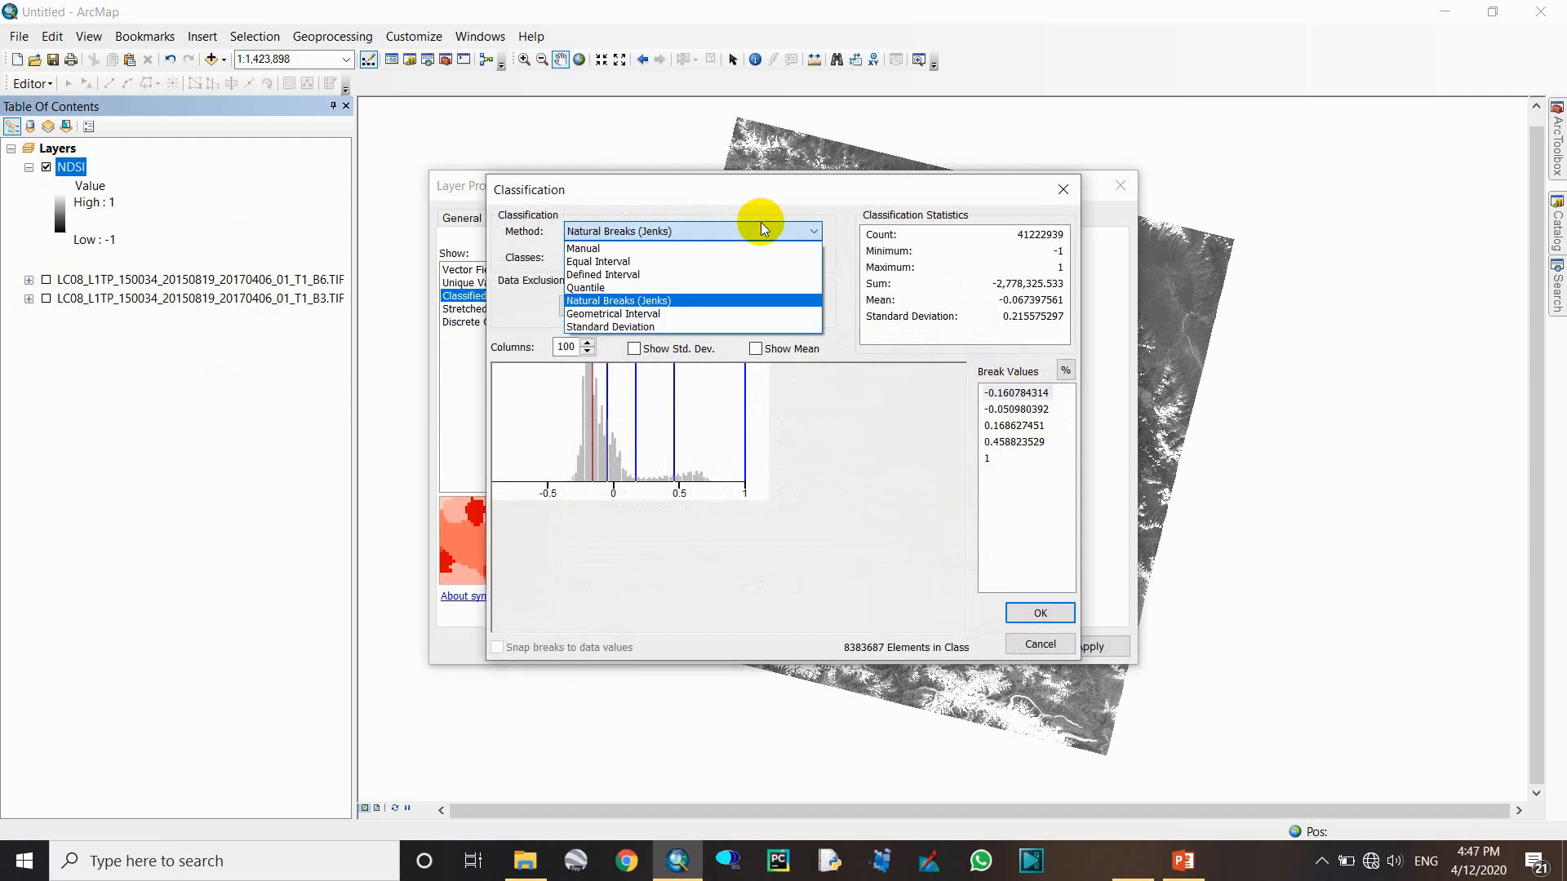
{"action": "left_click", "coordinate": [672, 249]}
{"action": "left_click", "coordinate": [996, 478]}
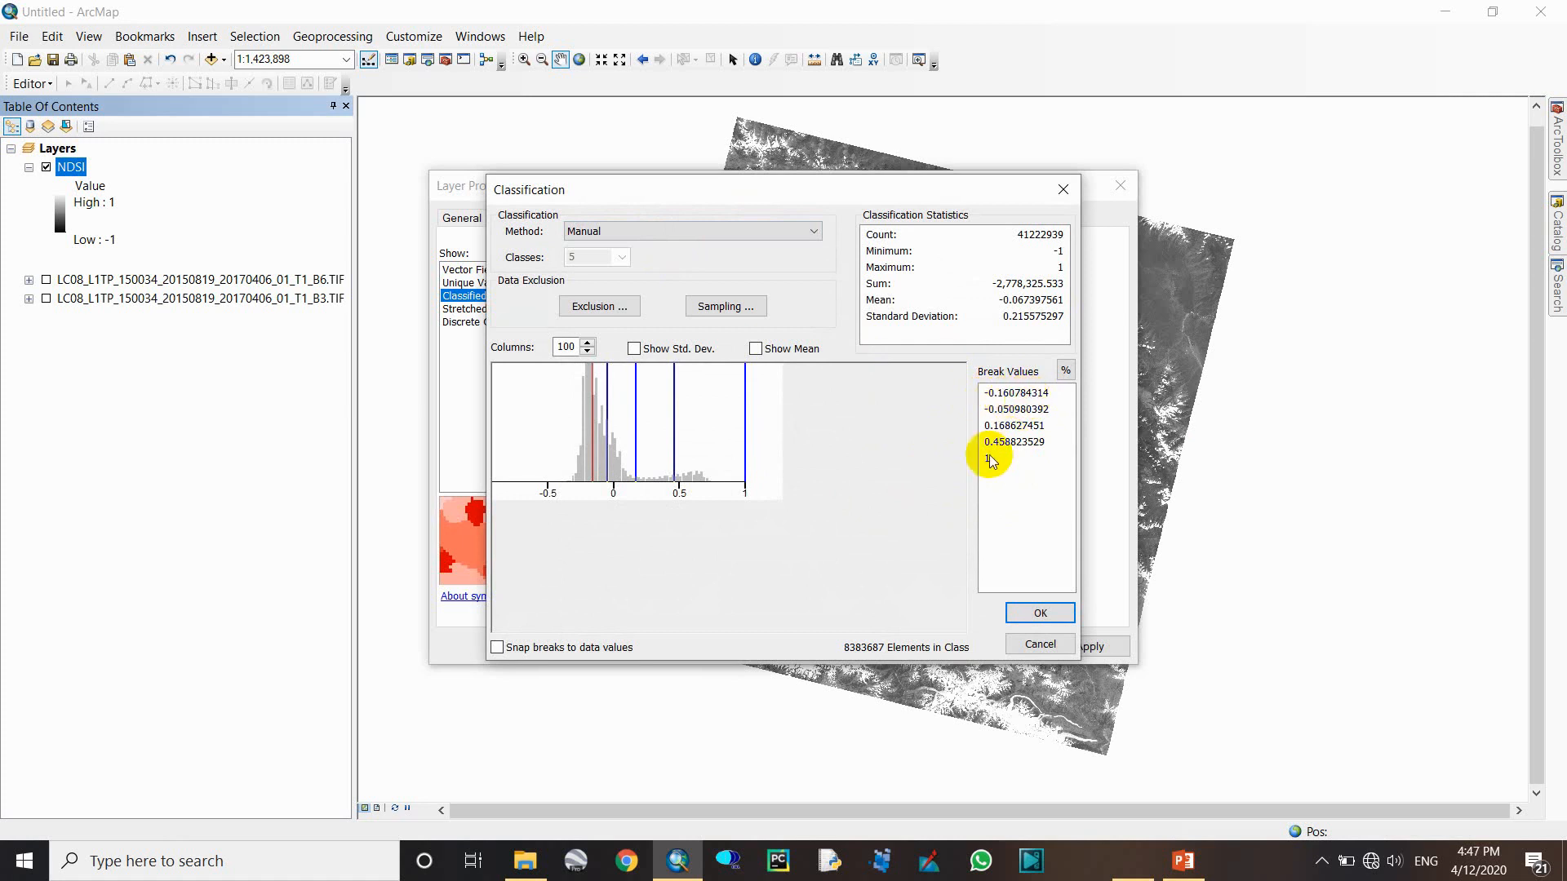
{"action": "left_click", "coordinate": [1059, 185]}
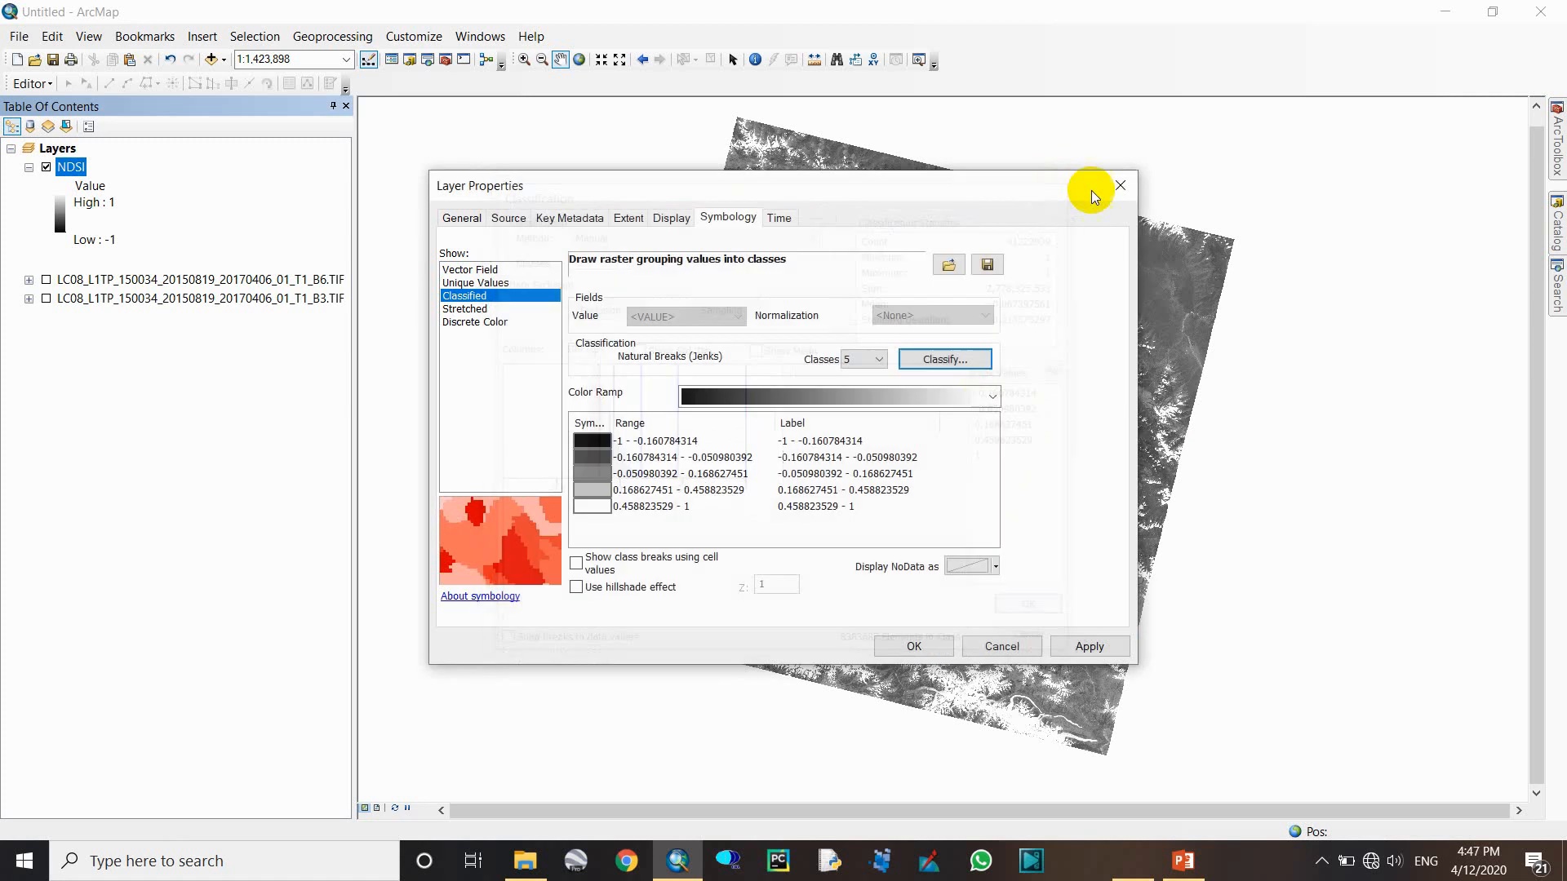
{"action": "left_click", "coordinate": [1120, 187]}
- Identify the NDSI pixel values at dark and bright white spots on the map, and close the results
{"action": "scroll", "coordinate": [882, 455], "scroll_direction": "down", "scroll_amount": 10}
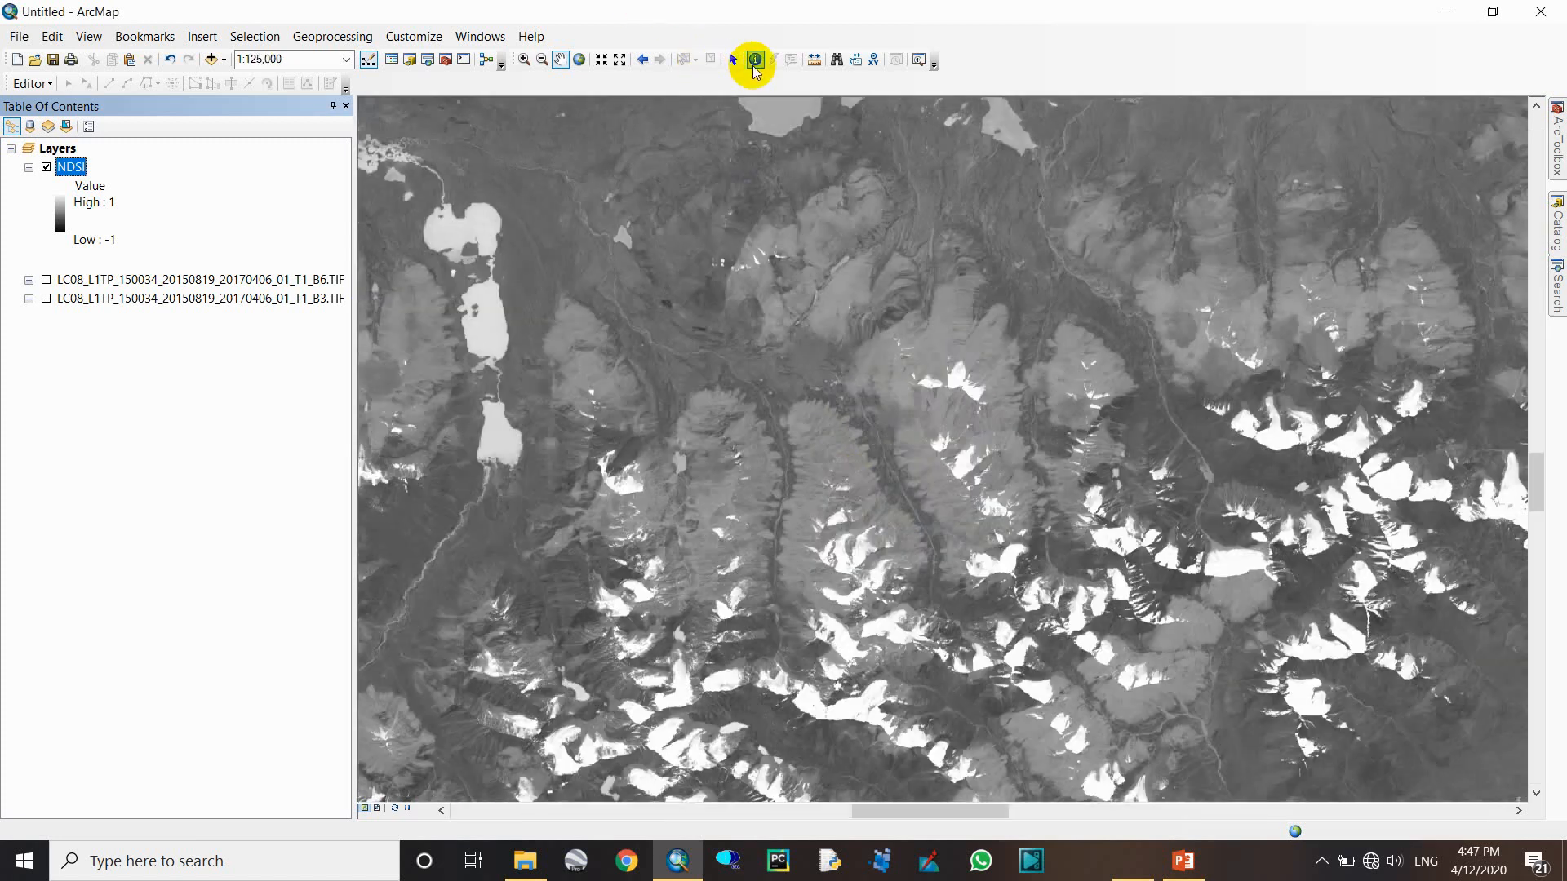
{"action": "left_click", "coordinate": [755, 60]}
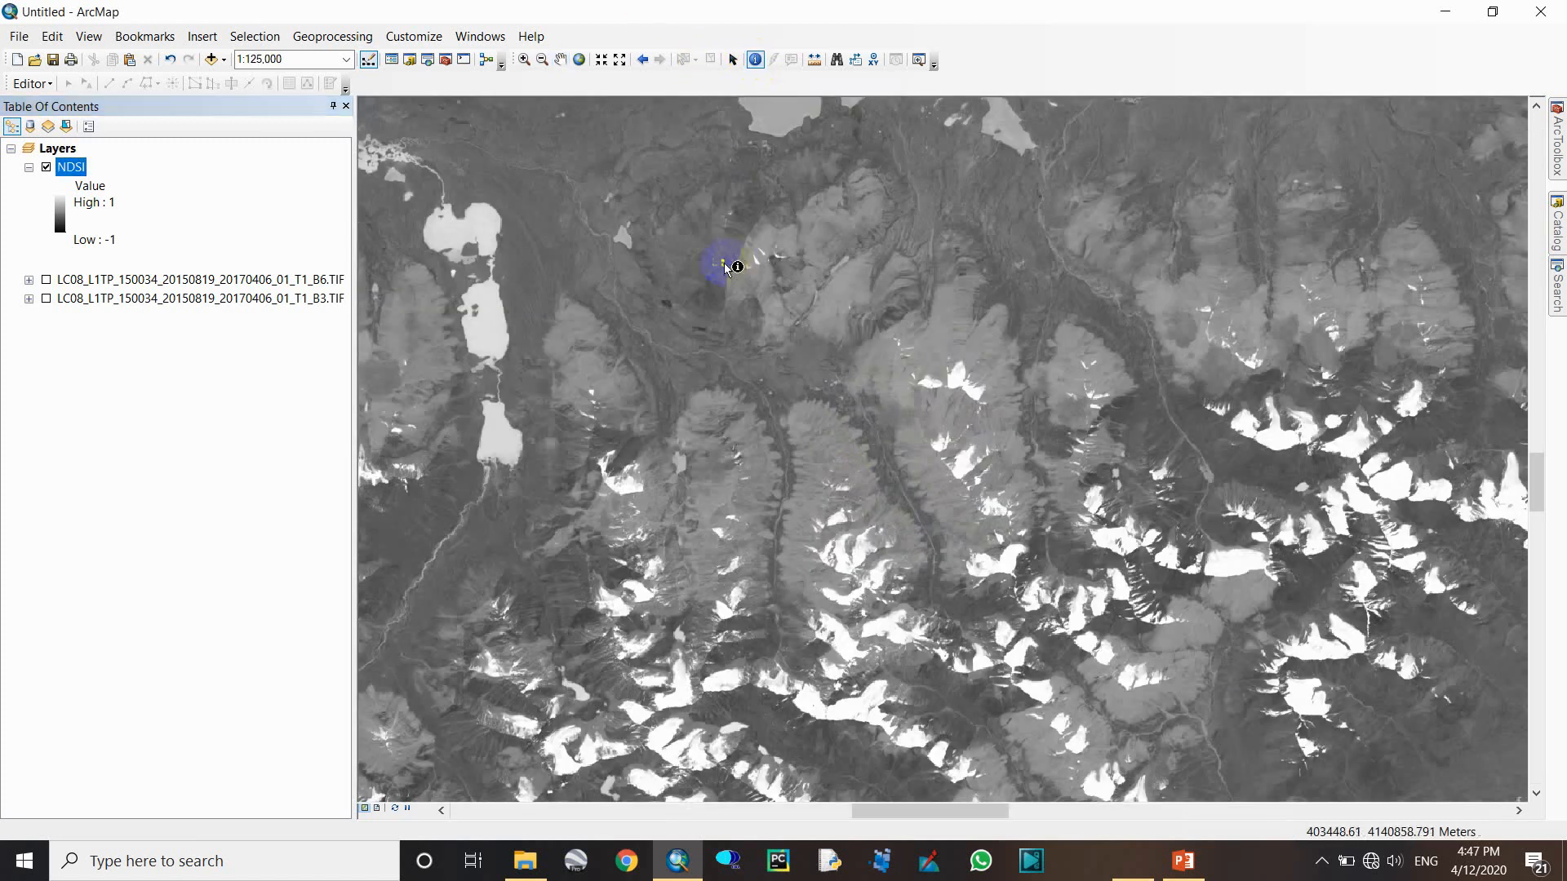
{"action": "left_click", "coordinate": [693, 250]}
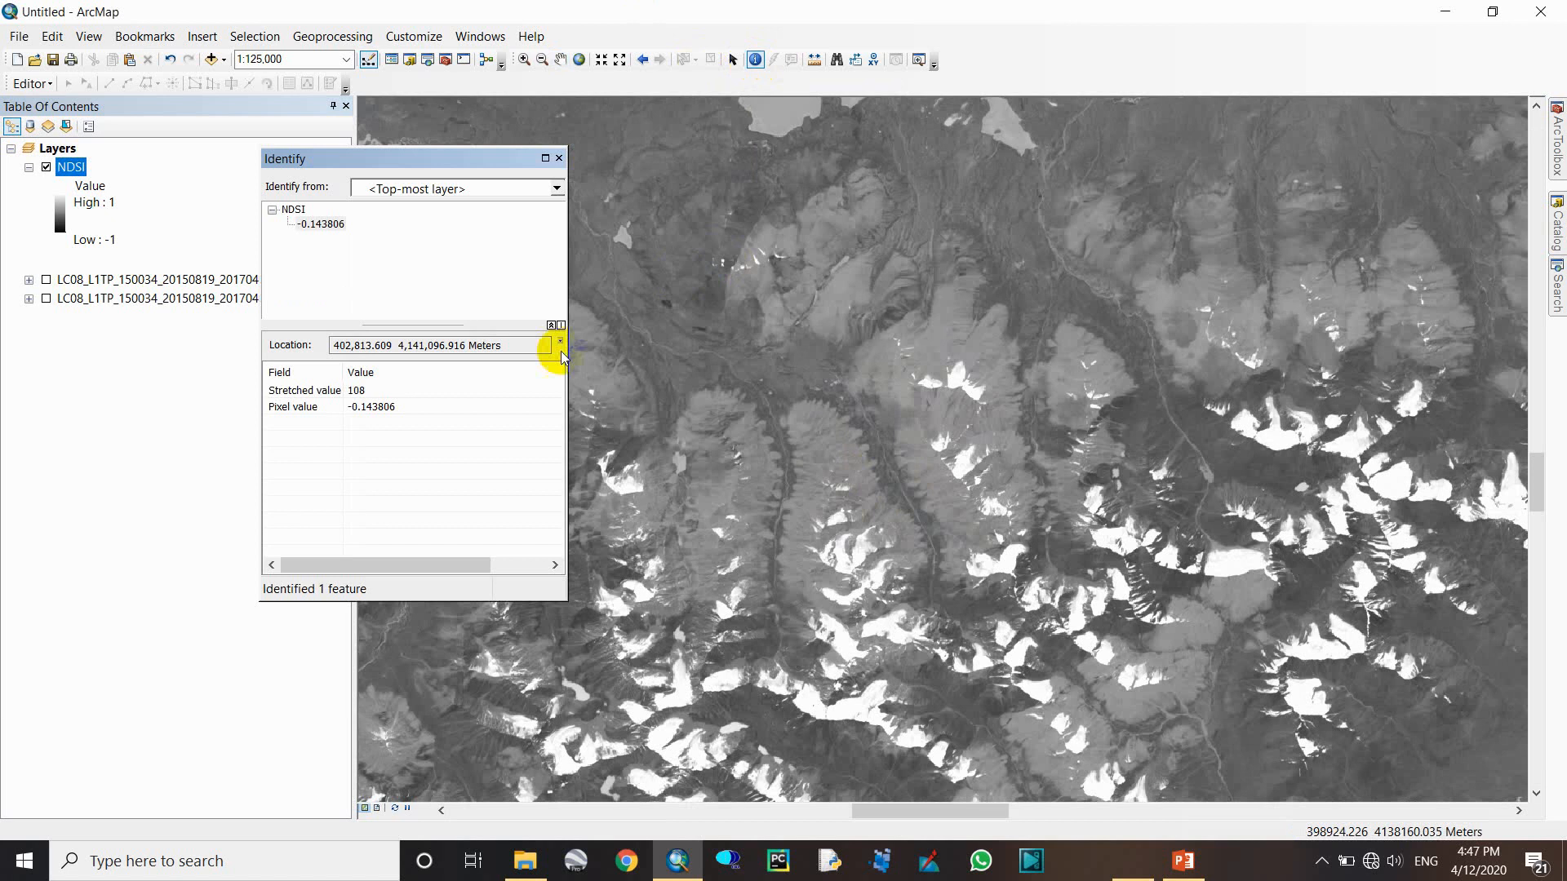
{"action": "left_click", "coordinate": [322, 224]}
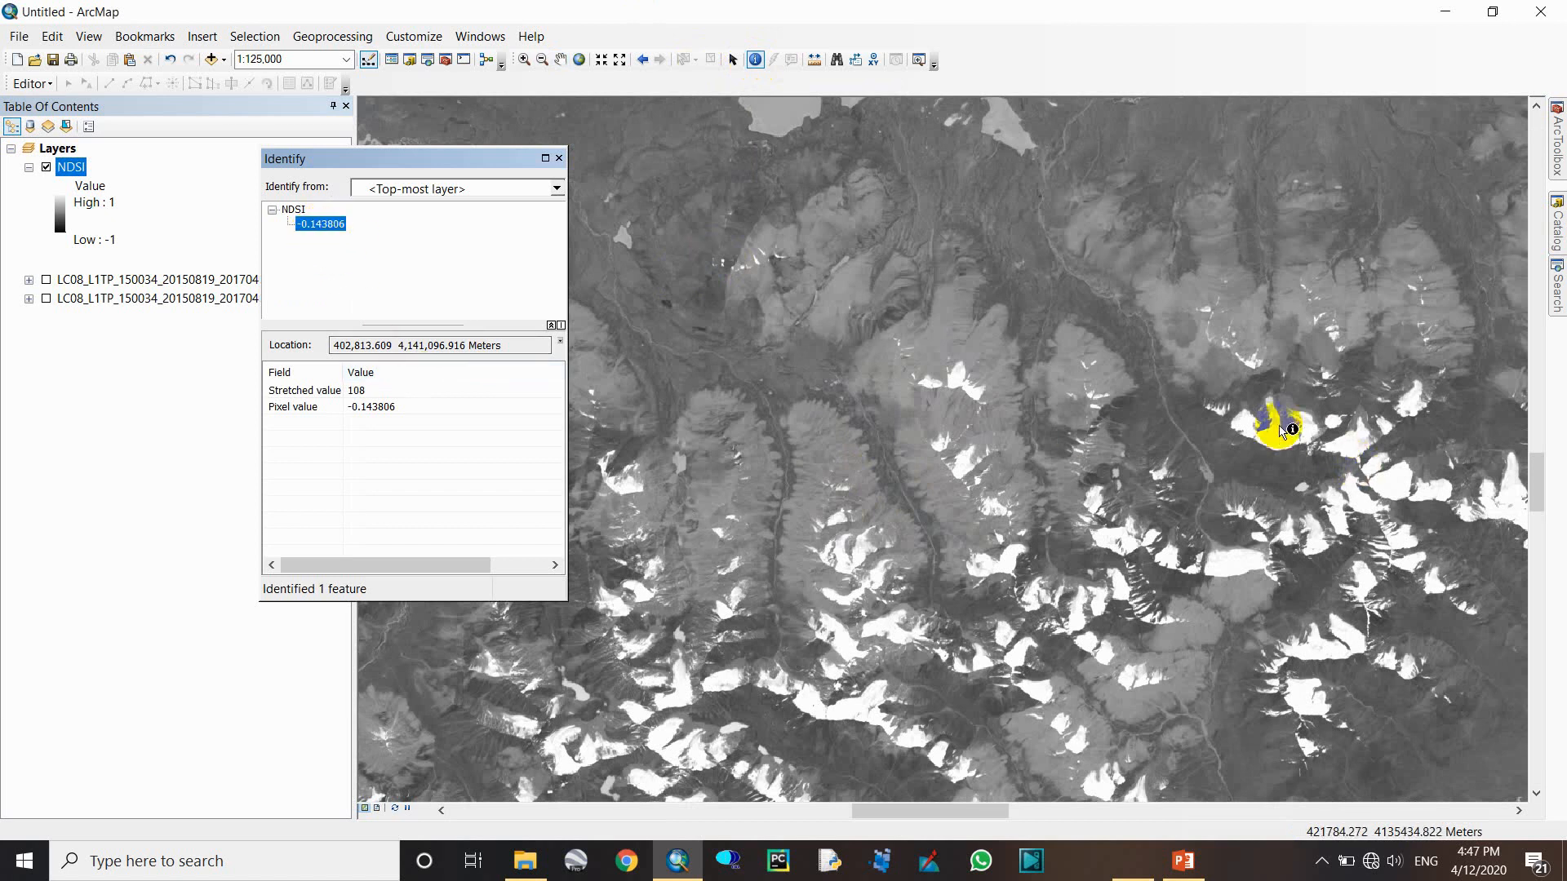
{"action": "left_click", "coordinate": [1232, 567]}
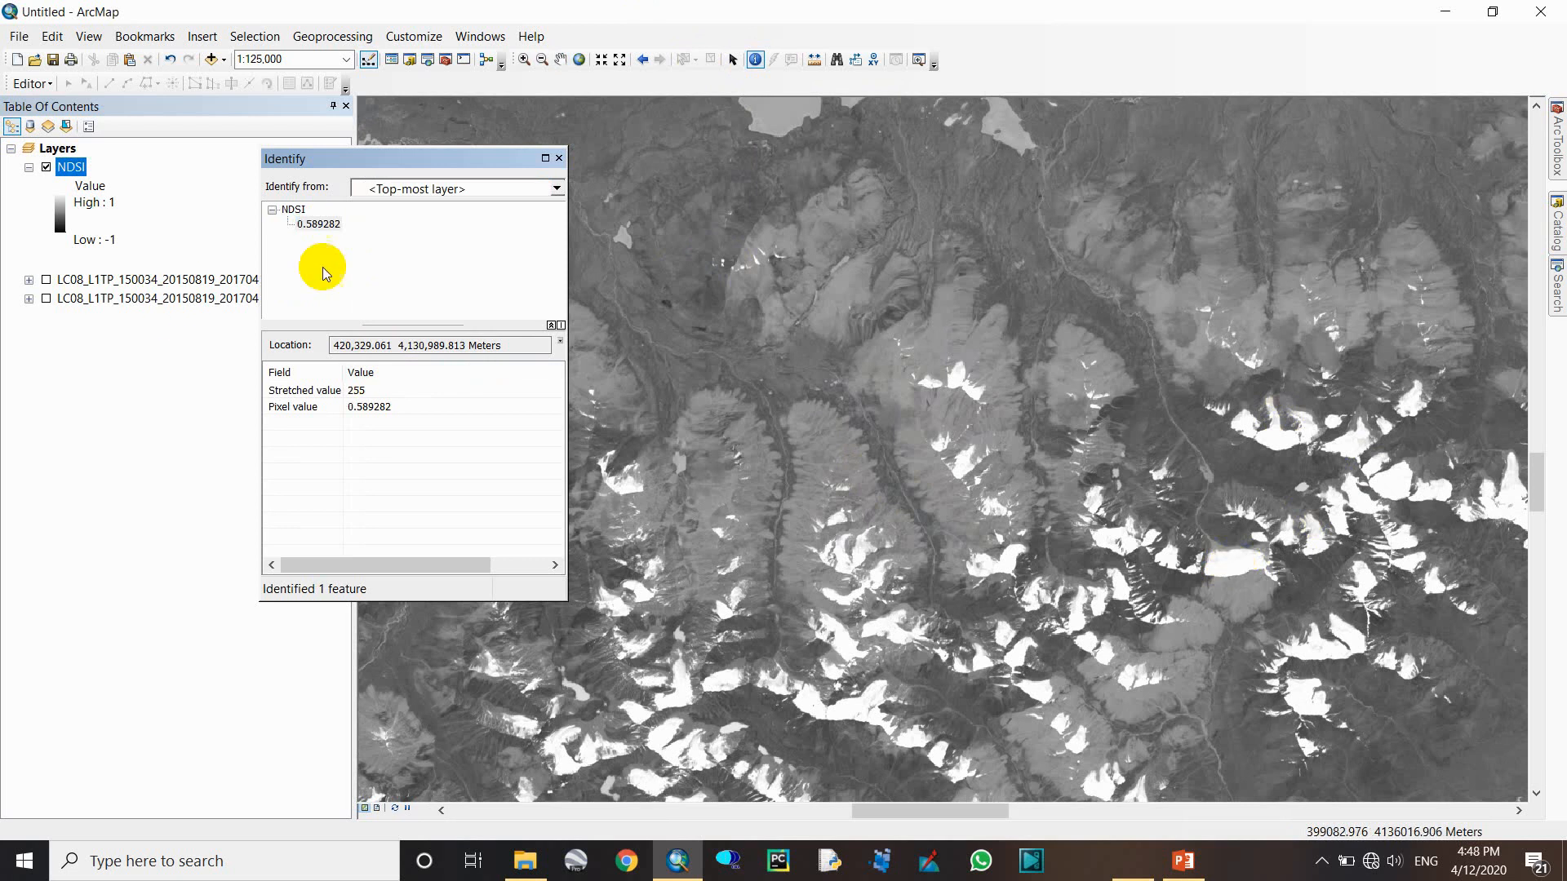
{"action": "left_click", "coordinate": [657, 166]}
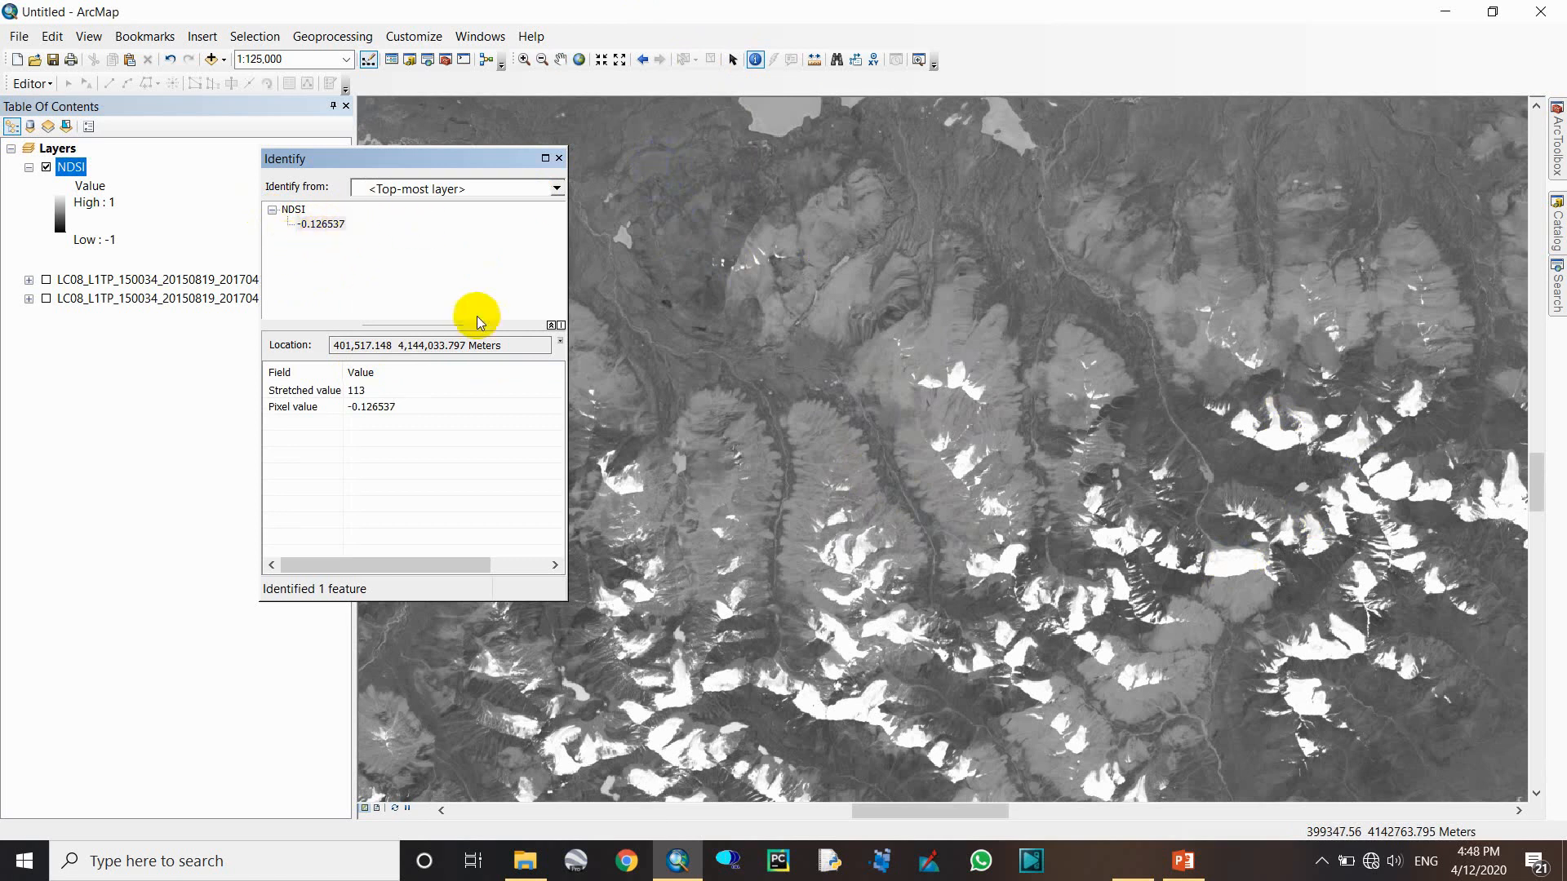
{"action": "left_click", "coordinate": [559, 157]}
- Set the NDSI layer's symbology to Classified with 5 classes using the Natural Breaks (Jenks) method
{"action": "double_click", "coordinate": [72, 166]}
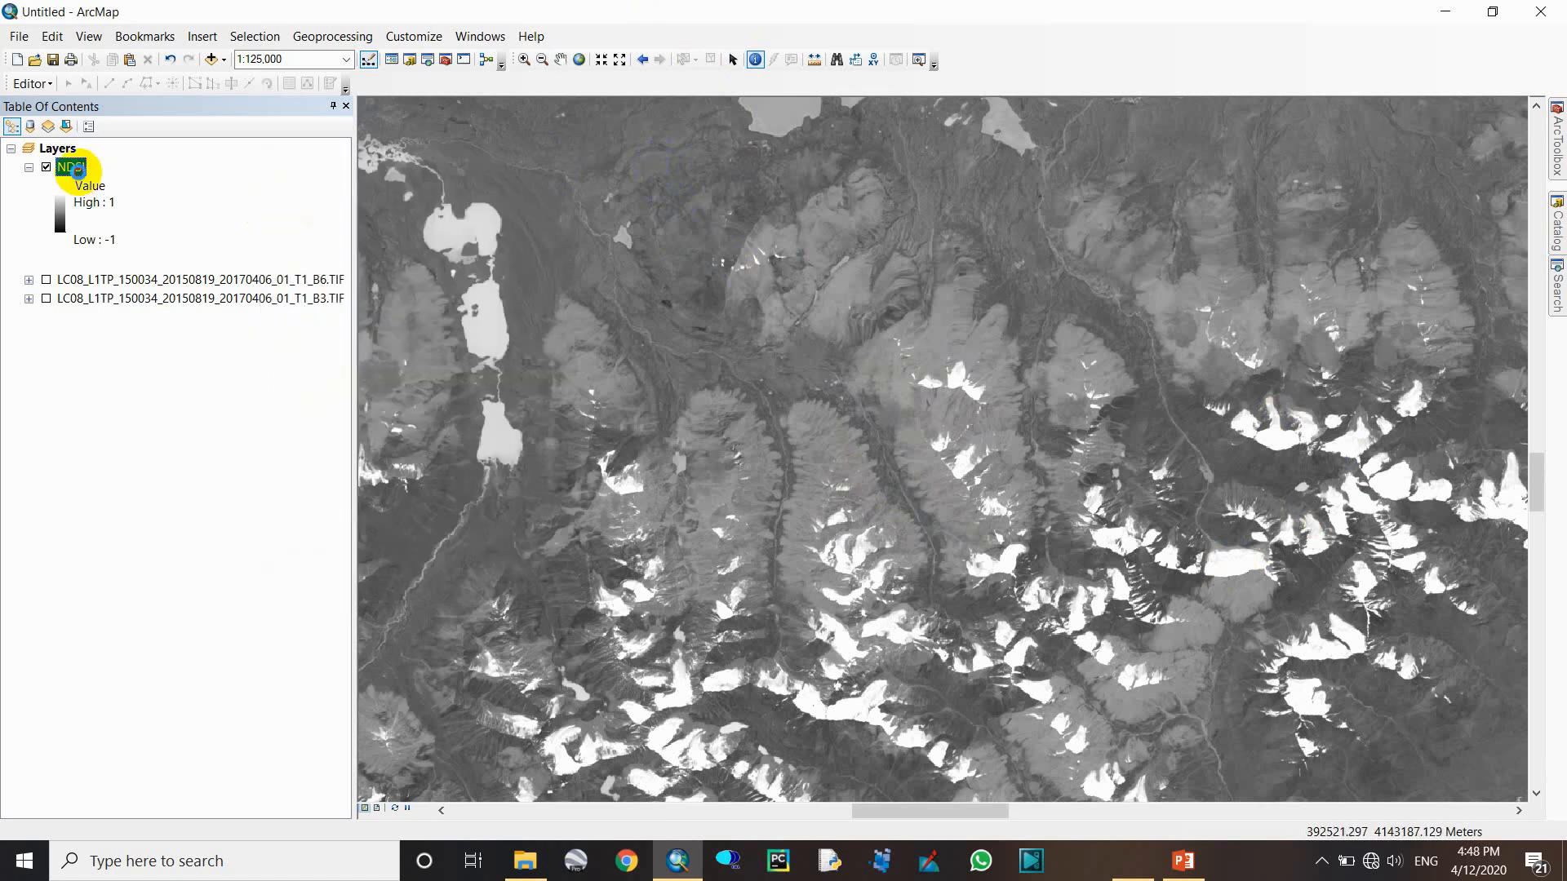
{"action": "left_click", "coordinate": [498, 296]}
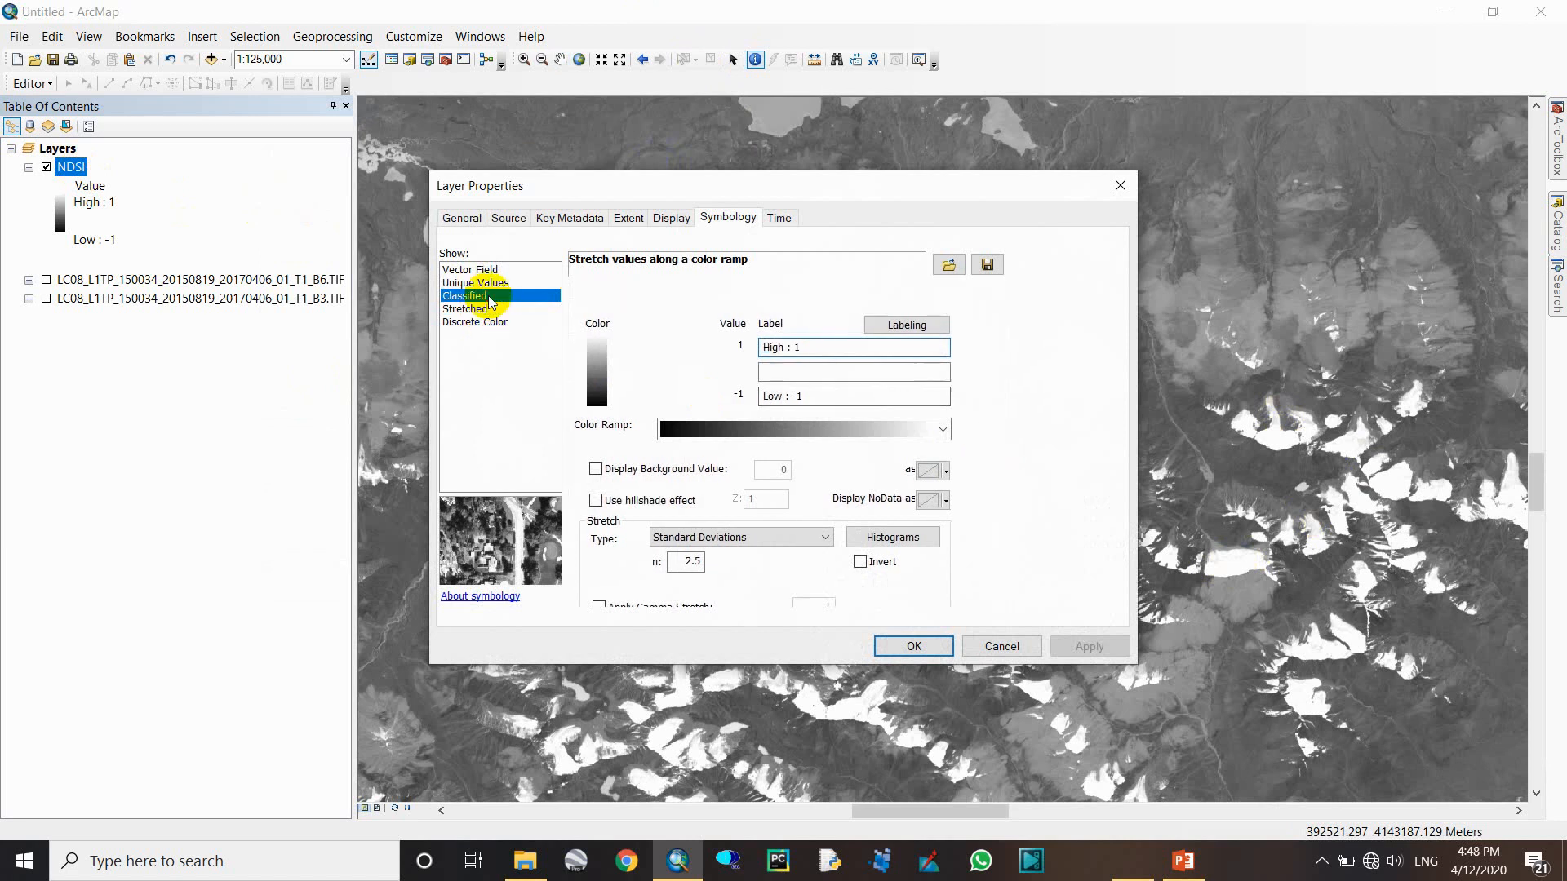
{"action": "left_click", "coordinate": [869, 360]}
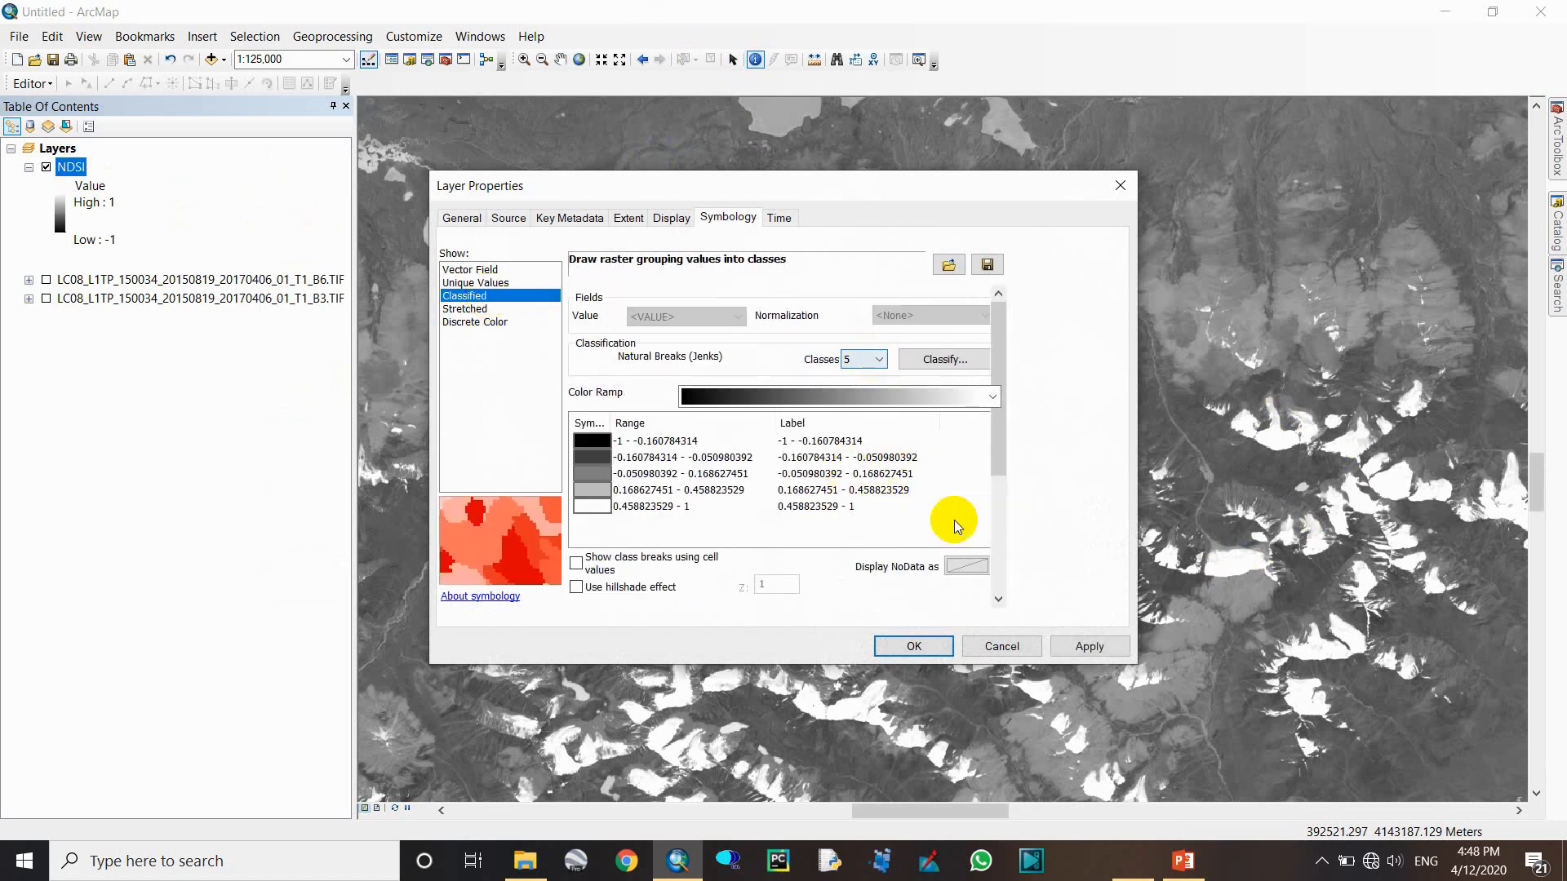
{"action": "left_click", "coordinate": [947, 360]}
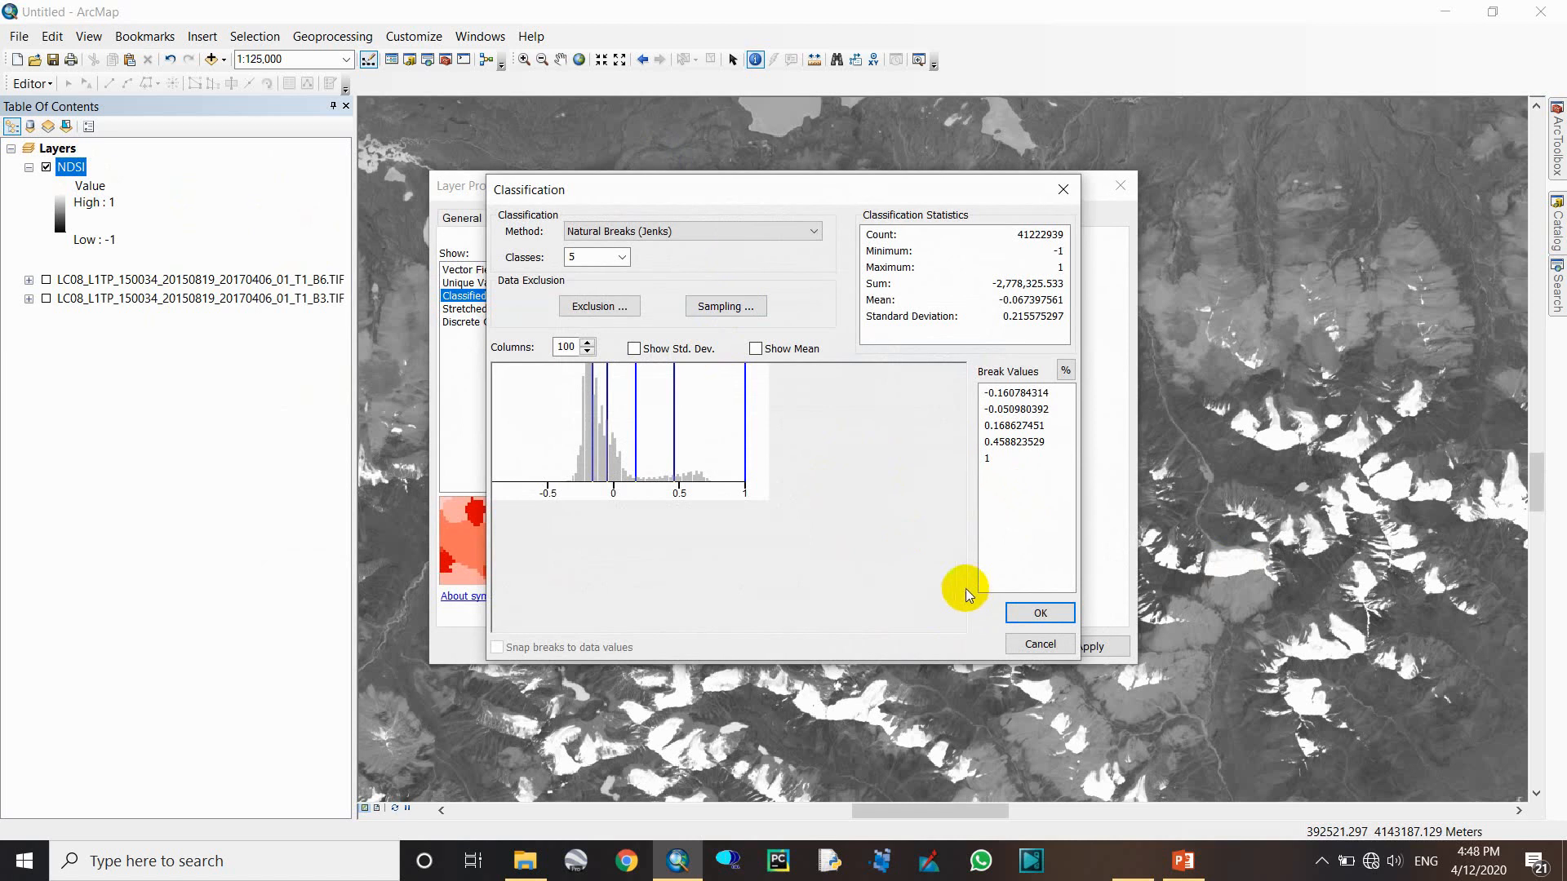
{"action": "left_click", "coordinate": [1040, 612]}
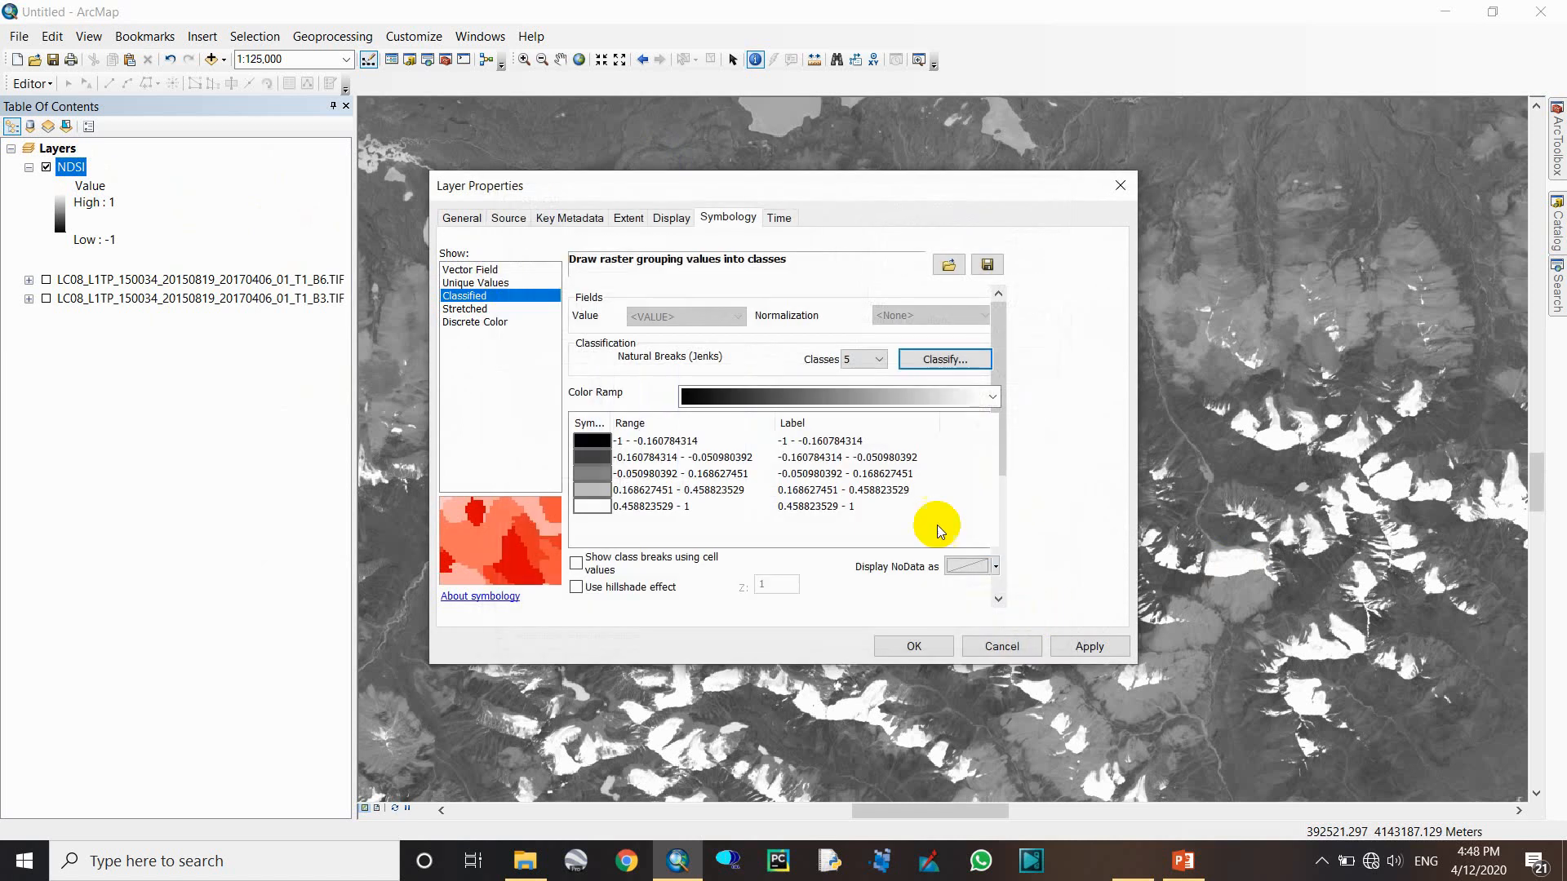
- Label the two lowest NDSI classes "no data" and the third class "rock"
{"action": "left_click", "coordinate": [880, 441]}
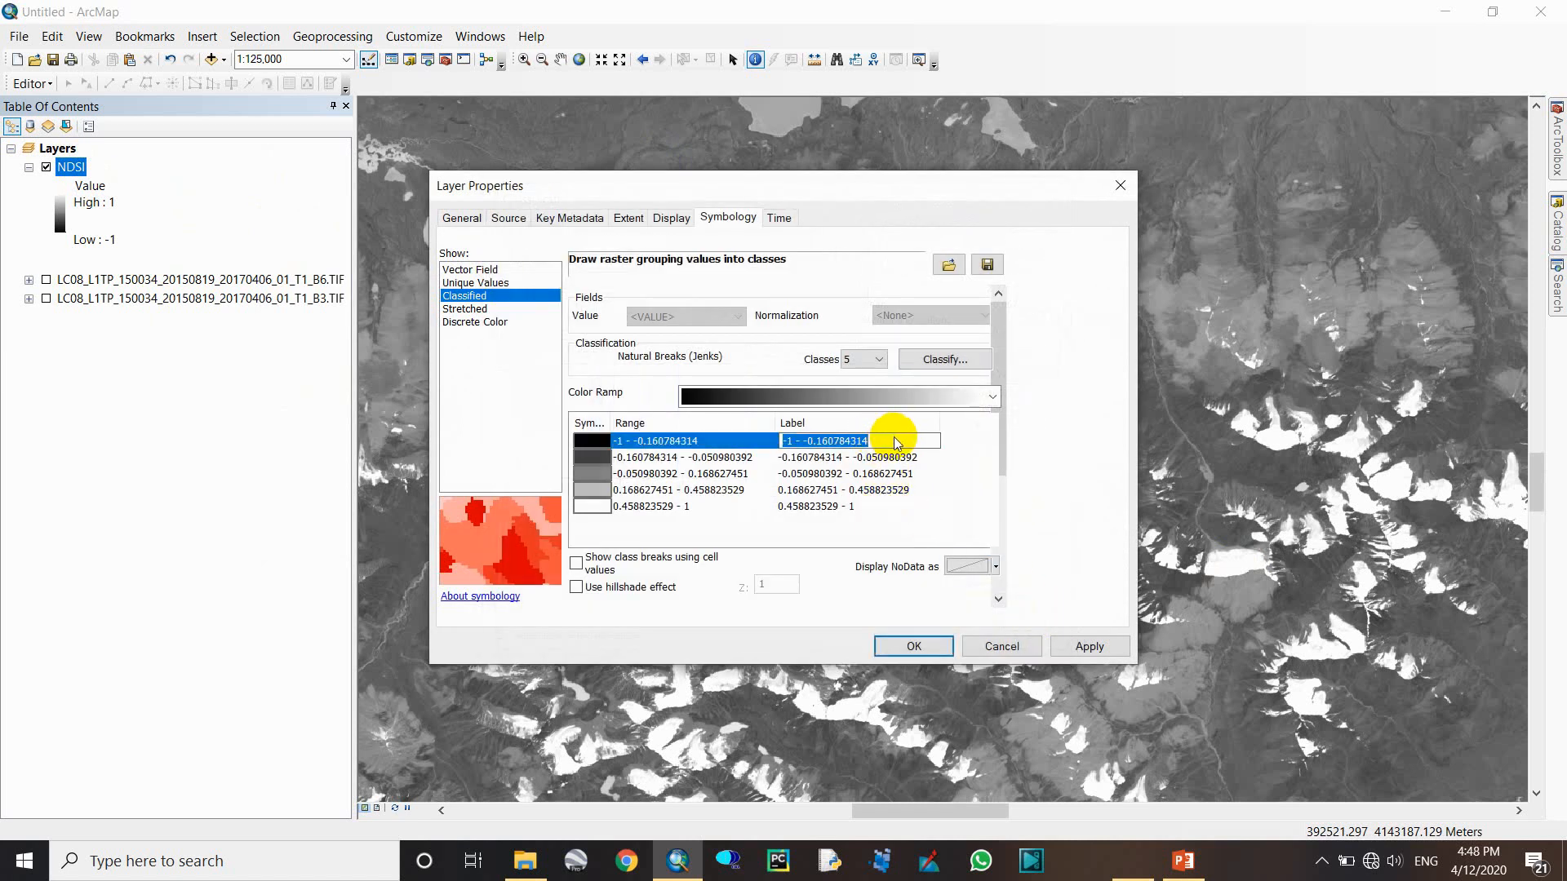
{"action": "type", "text": "no data"}
{"action": "key", "text": "Return"}
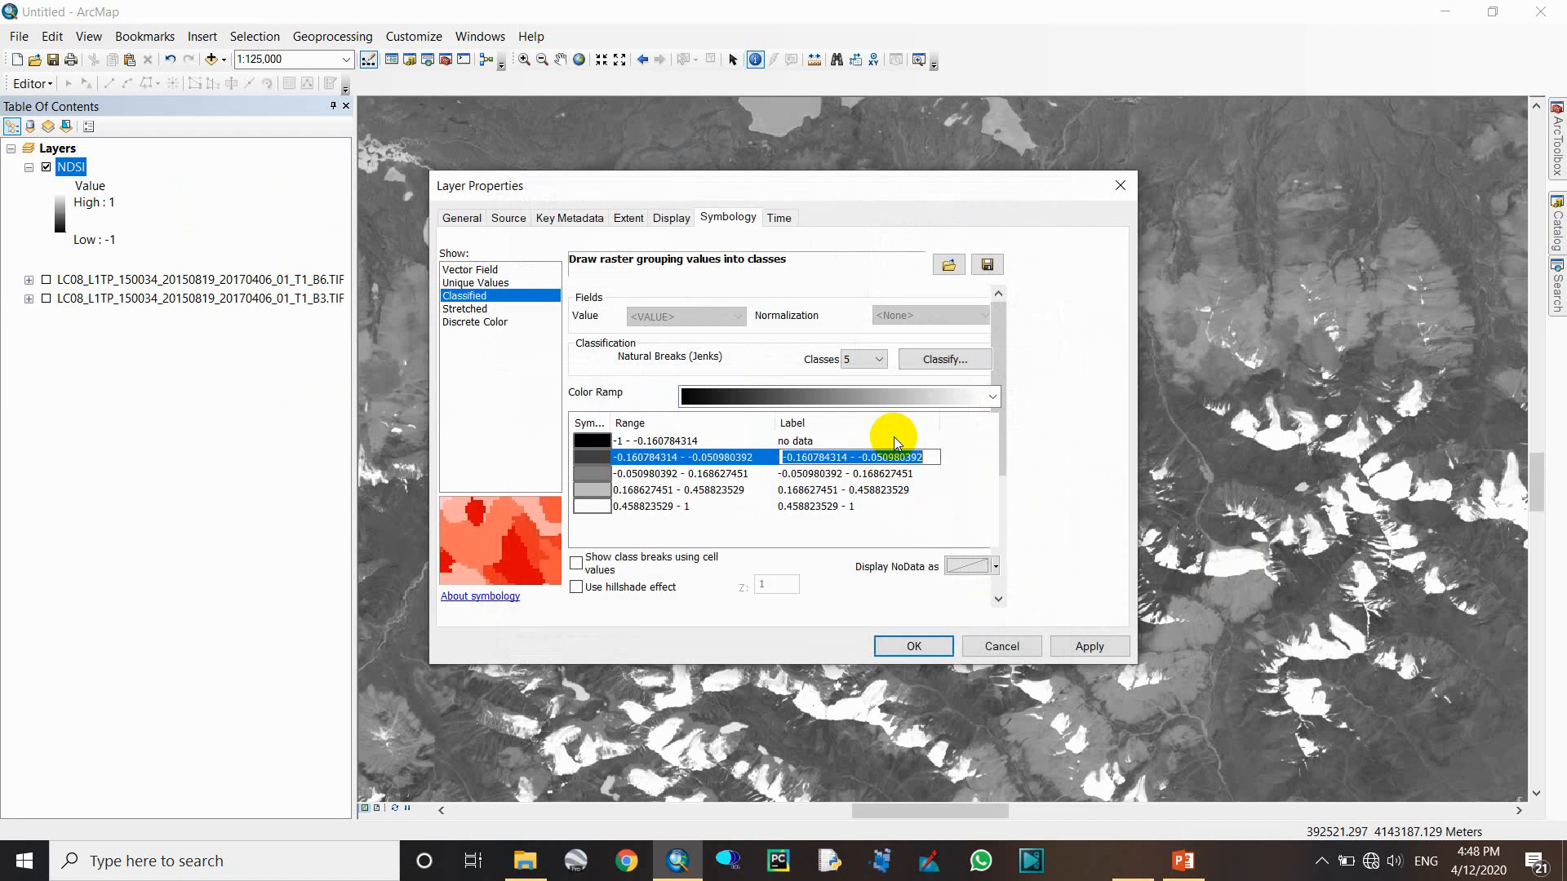
{"action": "type", "text": "no data"}
{"action": "key", "text": "Return"}
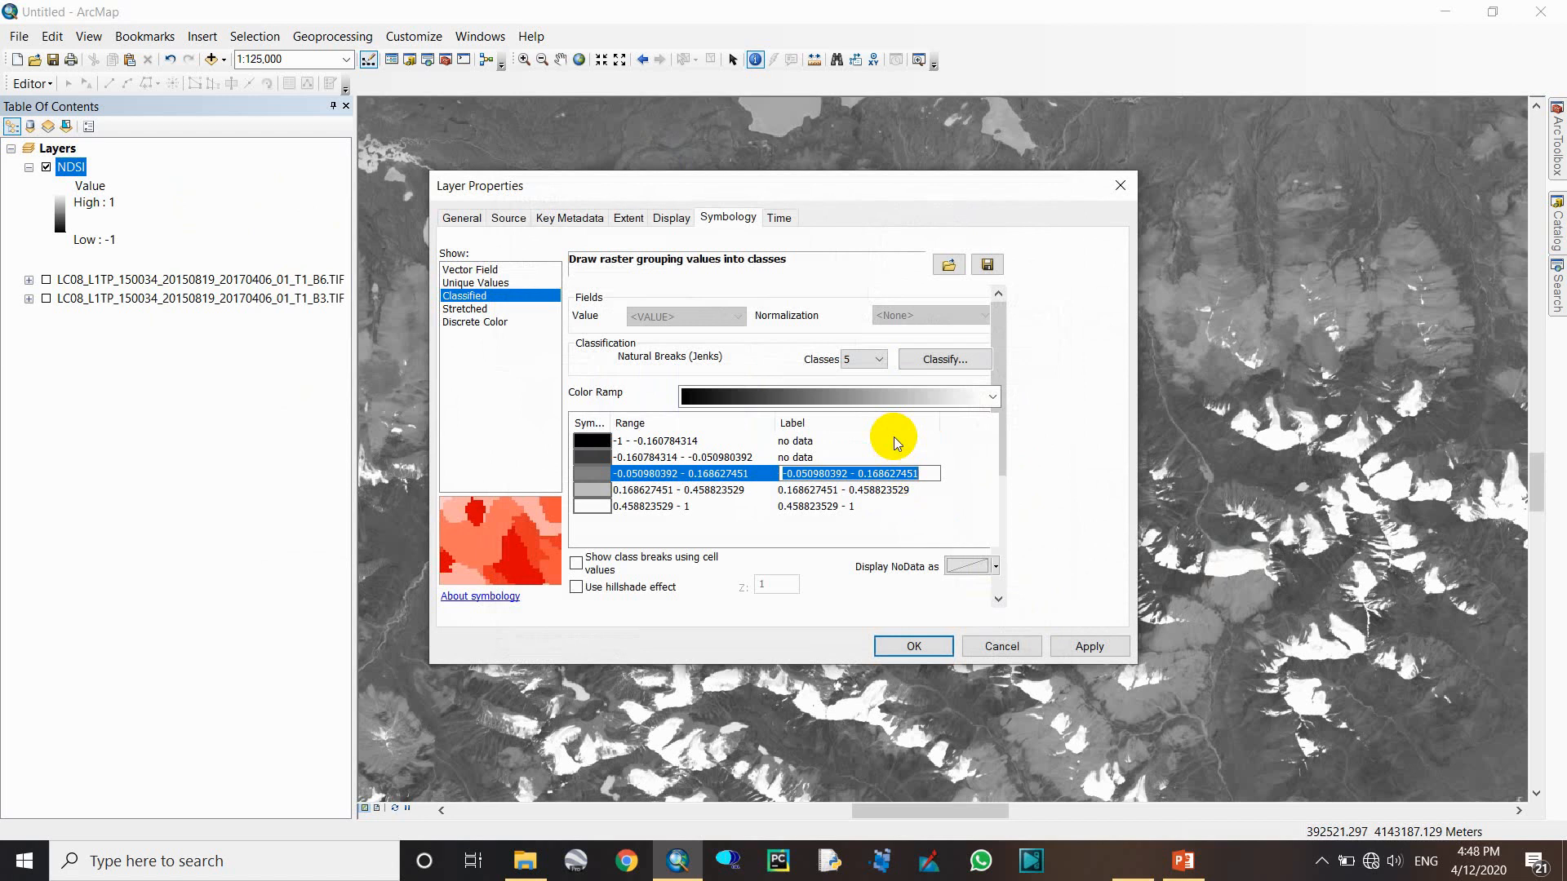
{"action": "type", "text": "rock"}
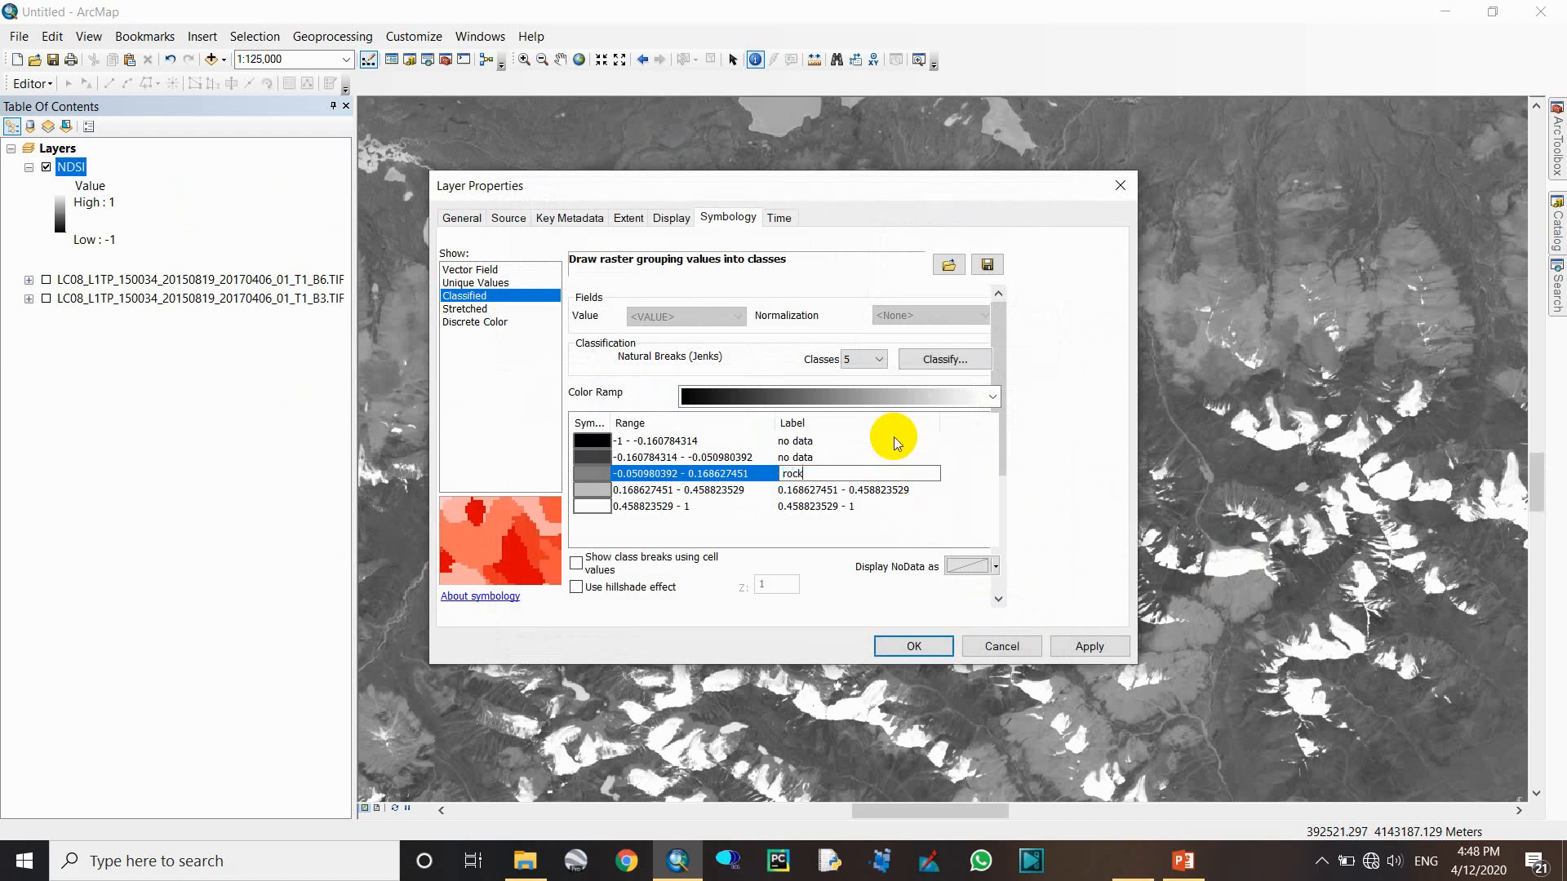
{"action": "key", "text": "Return"}
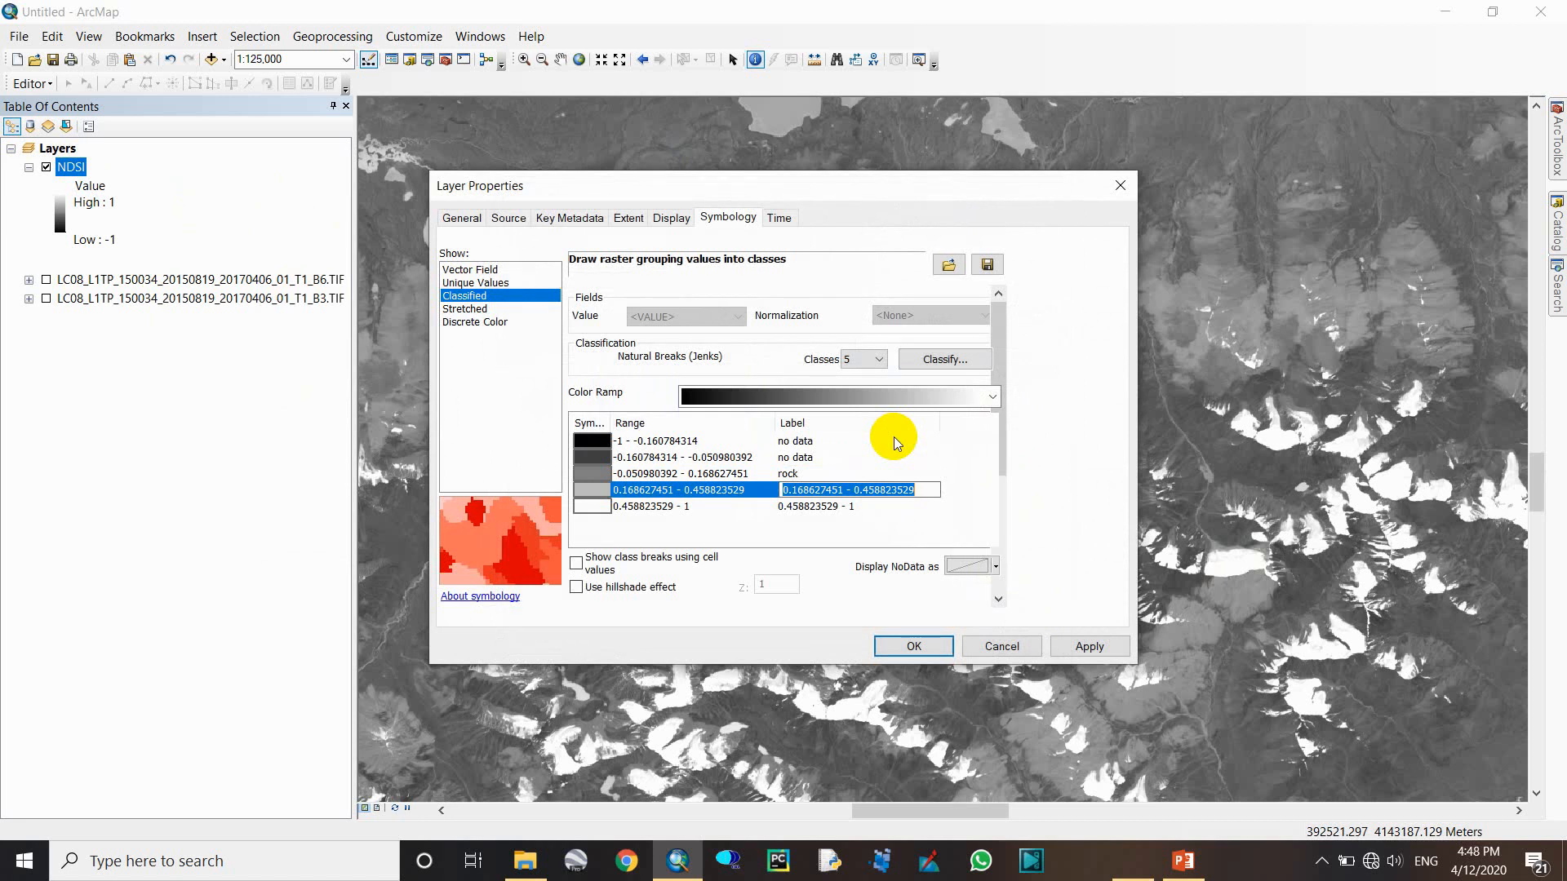
- Label the fourth NDSI class "Snow+glacier" and the highest class "Glacier"
{"action": "type", "text": "S"}
{"action": "key", "text": "BackSpace"}
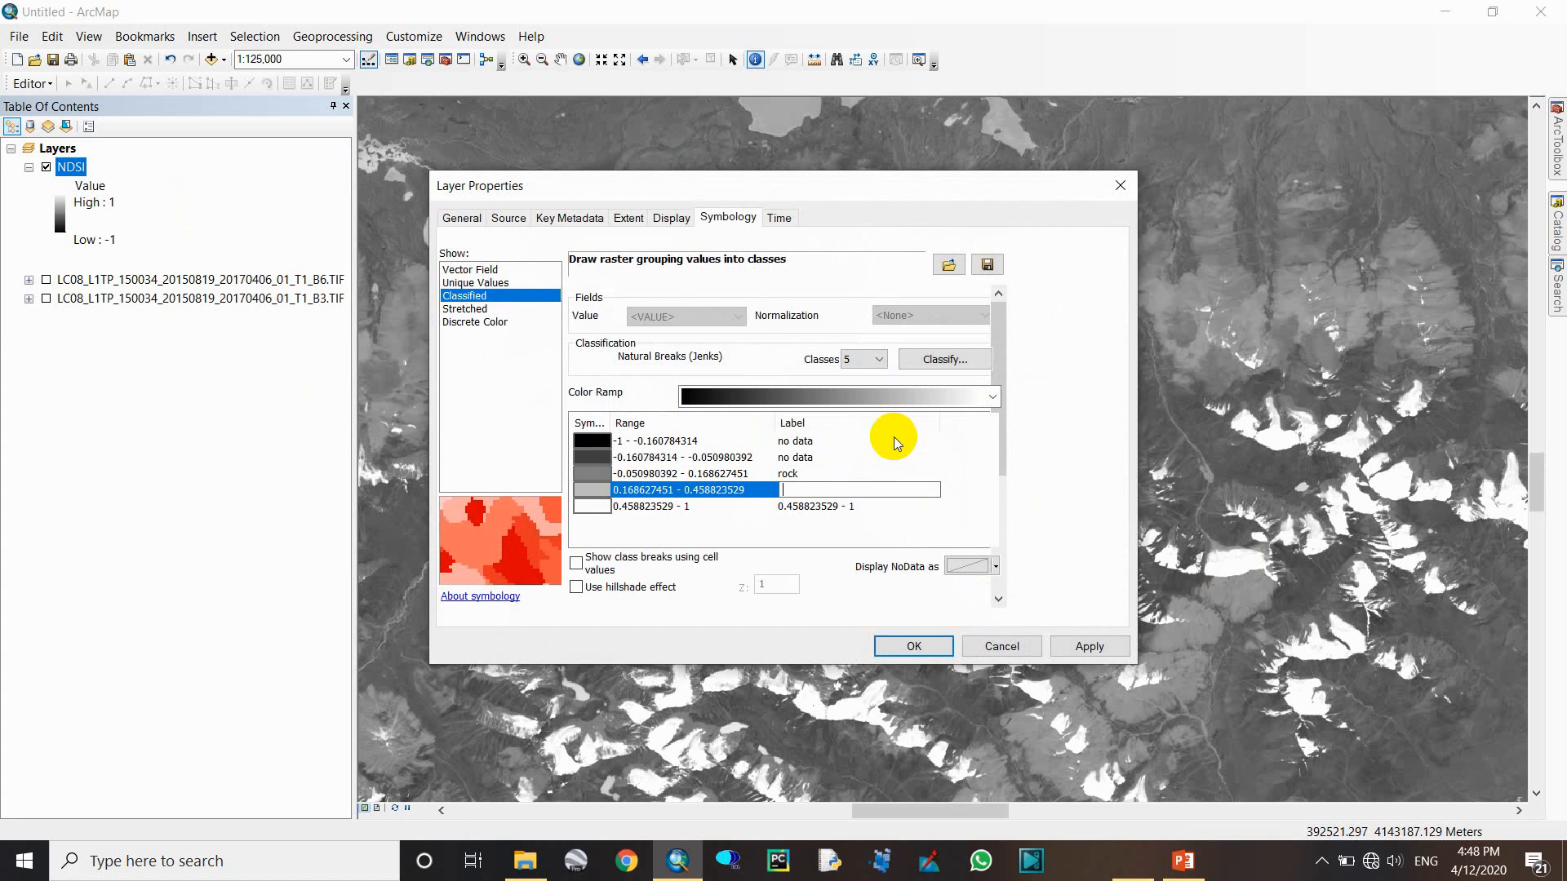
{"action": "type", "text": "Snow"}
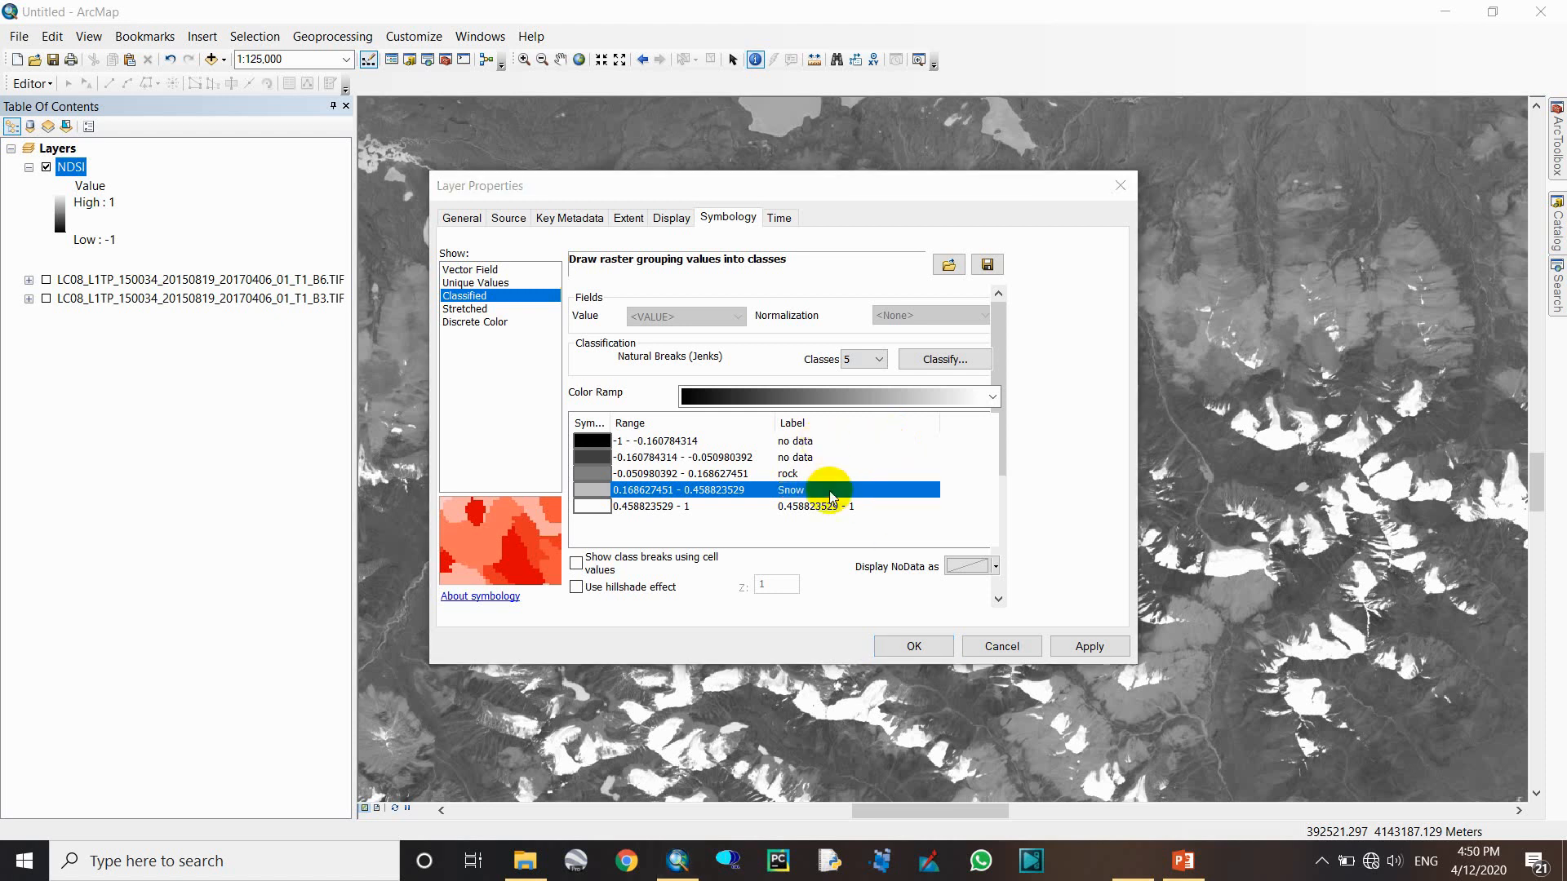
{"action": "left_click", "coordinate": [830, 489]}
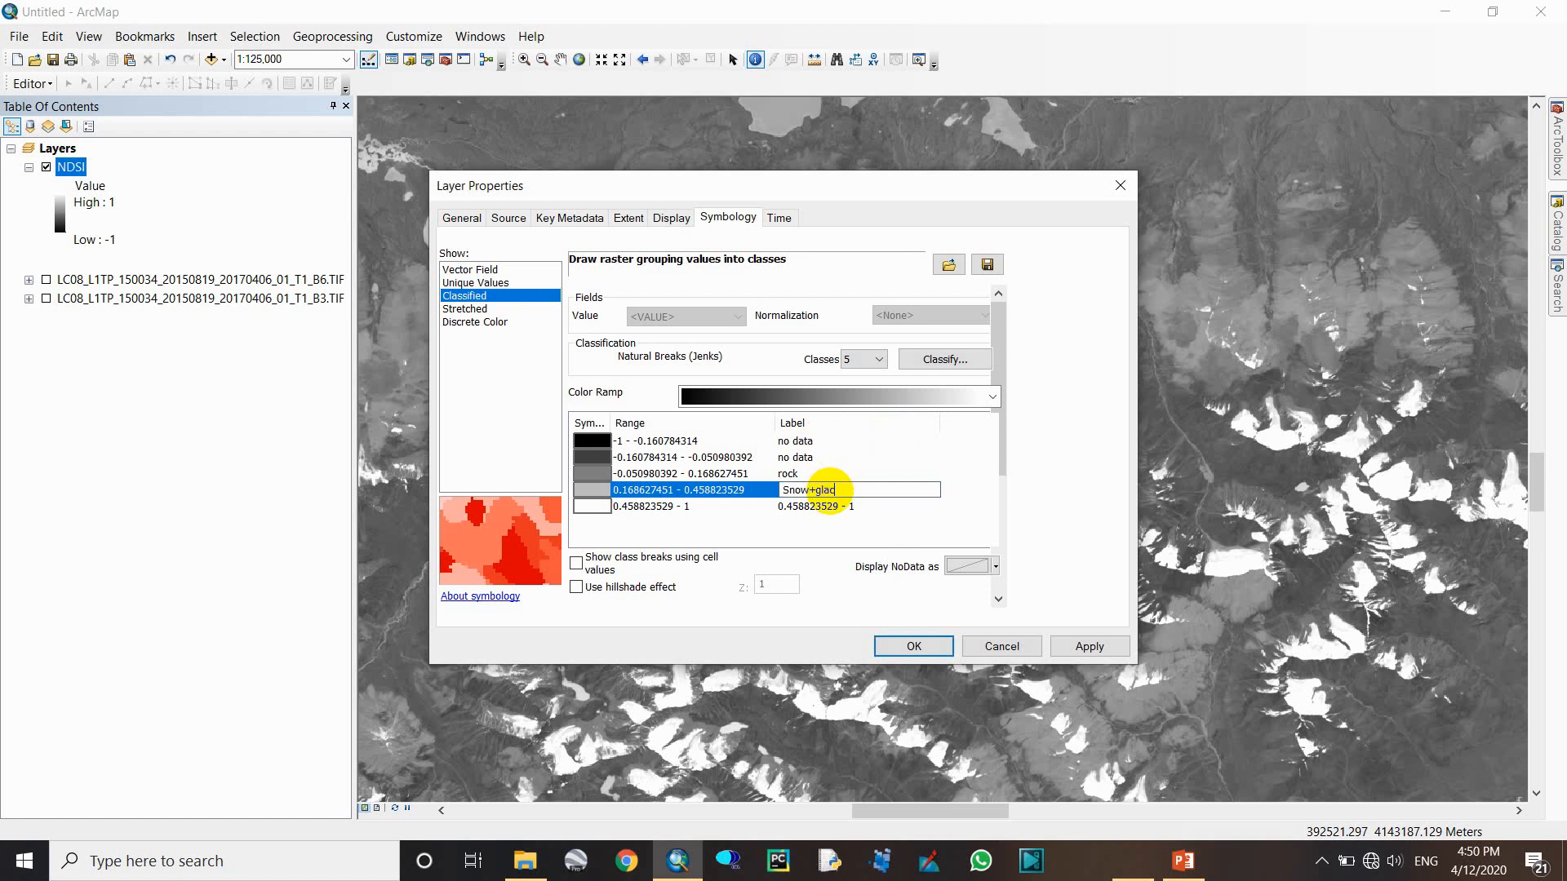
{"action": "key", "text": "Return"}
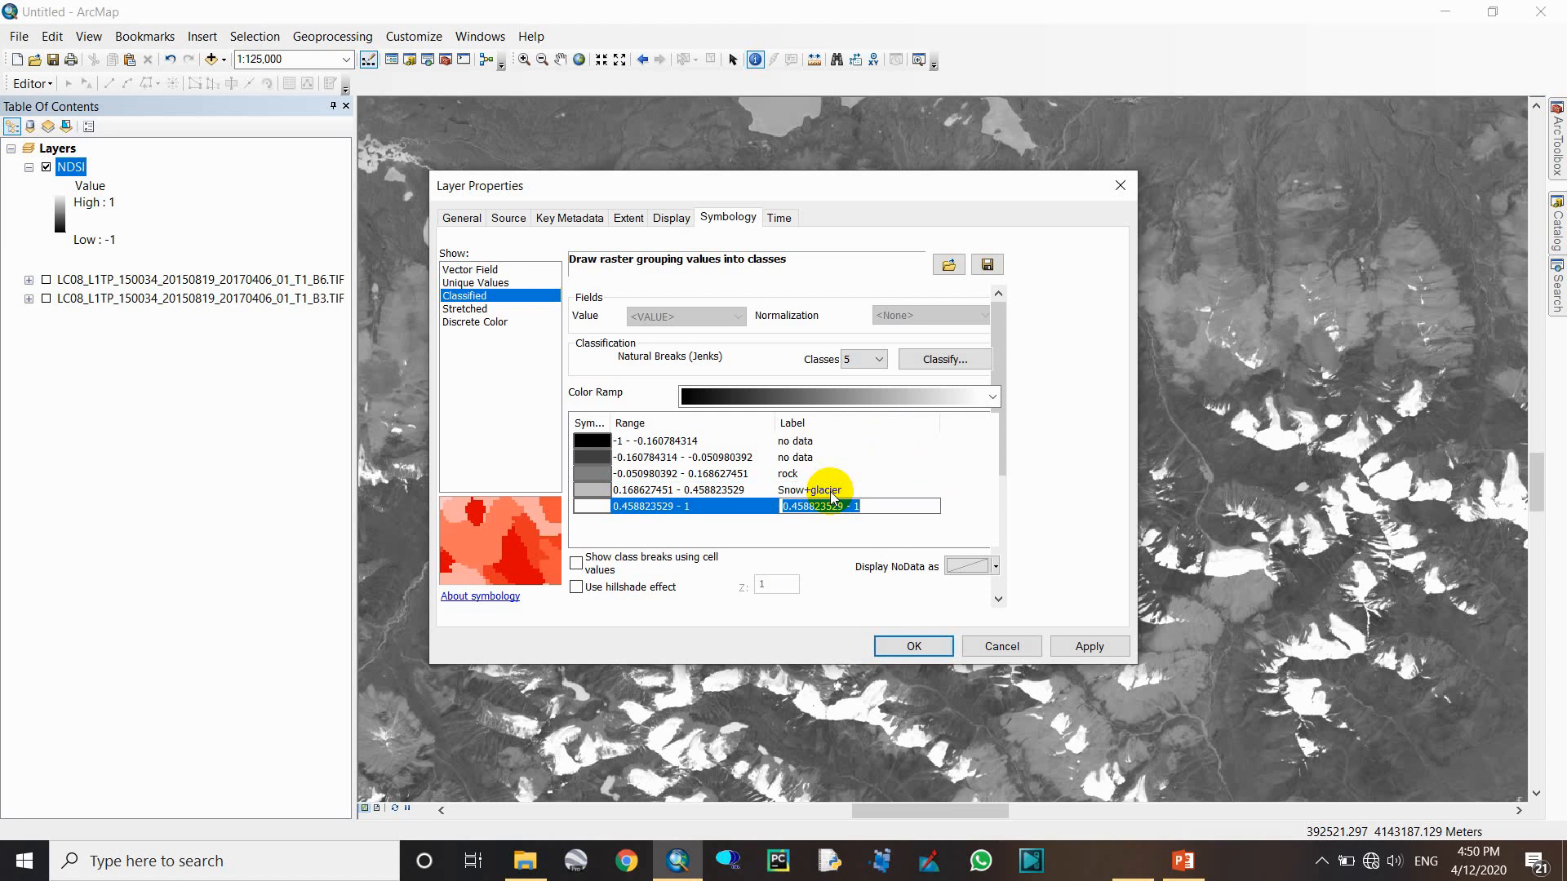
{"action": "type", "text": "Glacier"}
- Flip the class colors so the lowest class is white, and set the second "no data" class to No Color
{"action": "left_click", "coordinate": [599, 442]}
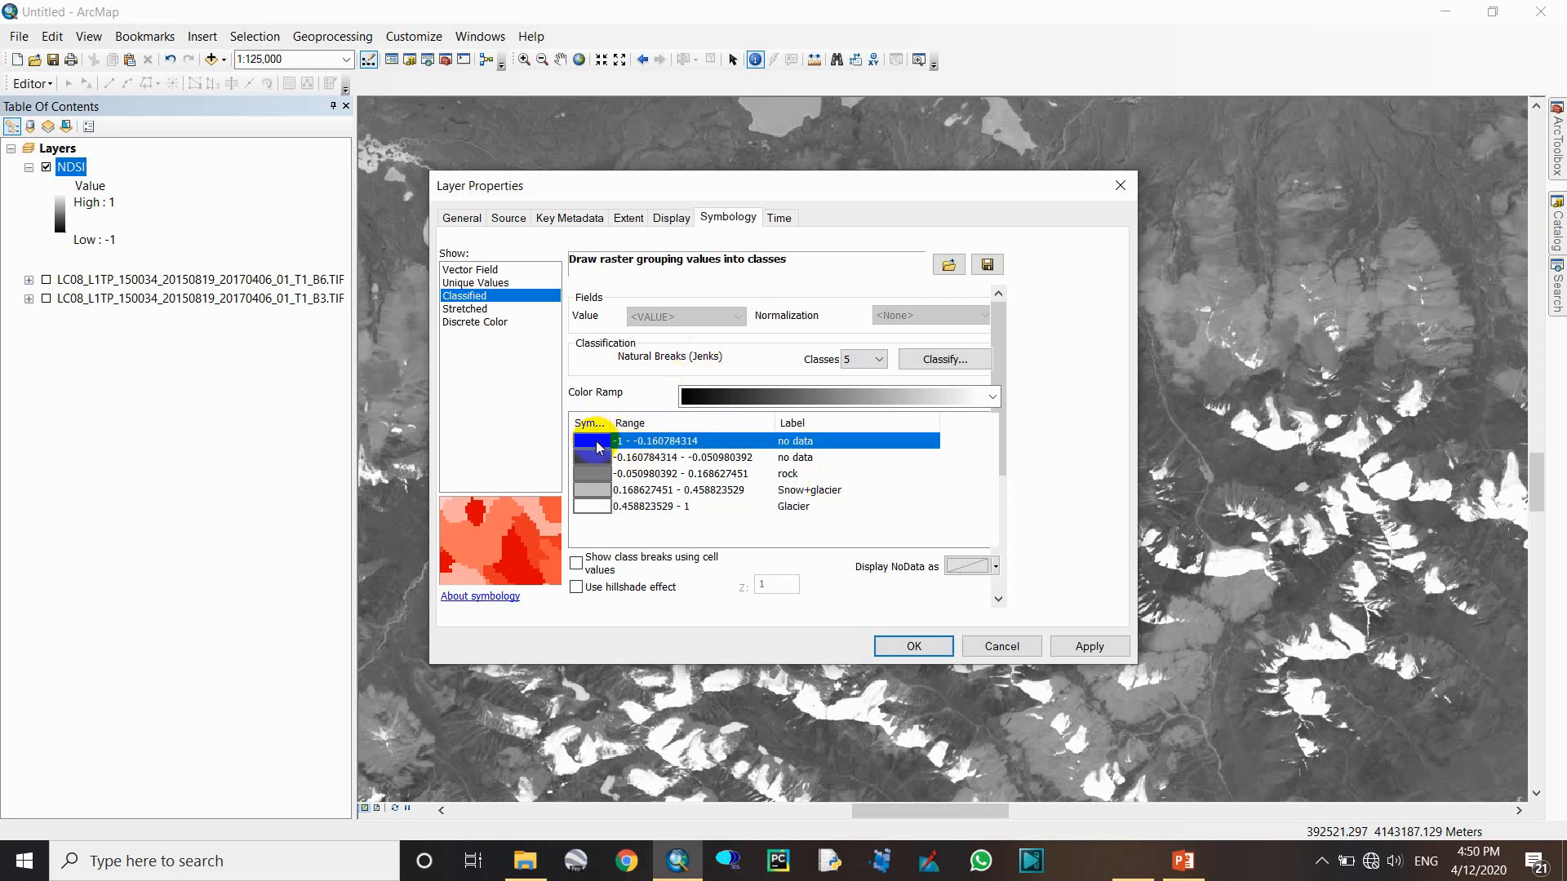
{"action": "right_click", "coordinate": [598, 445]}
{"action": "left_click", "coordinate": [616, 449]}
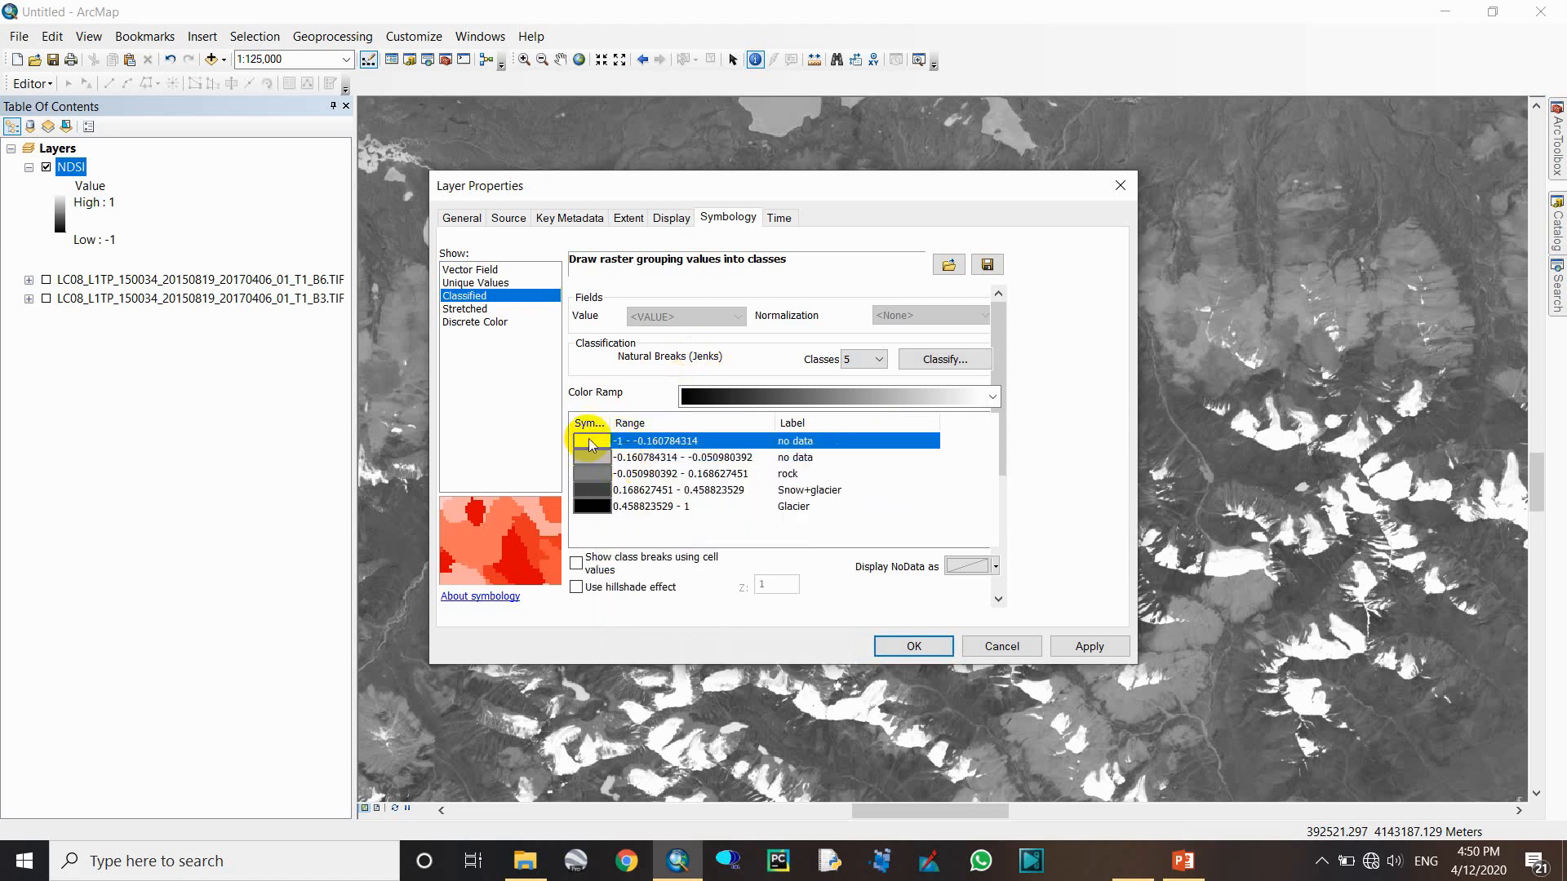
{"action": "left_click", "coordinate": [594, 457]}
{"action": "left_click", "coordinate": [596, 459]}
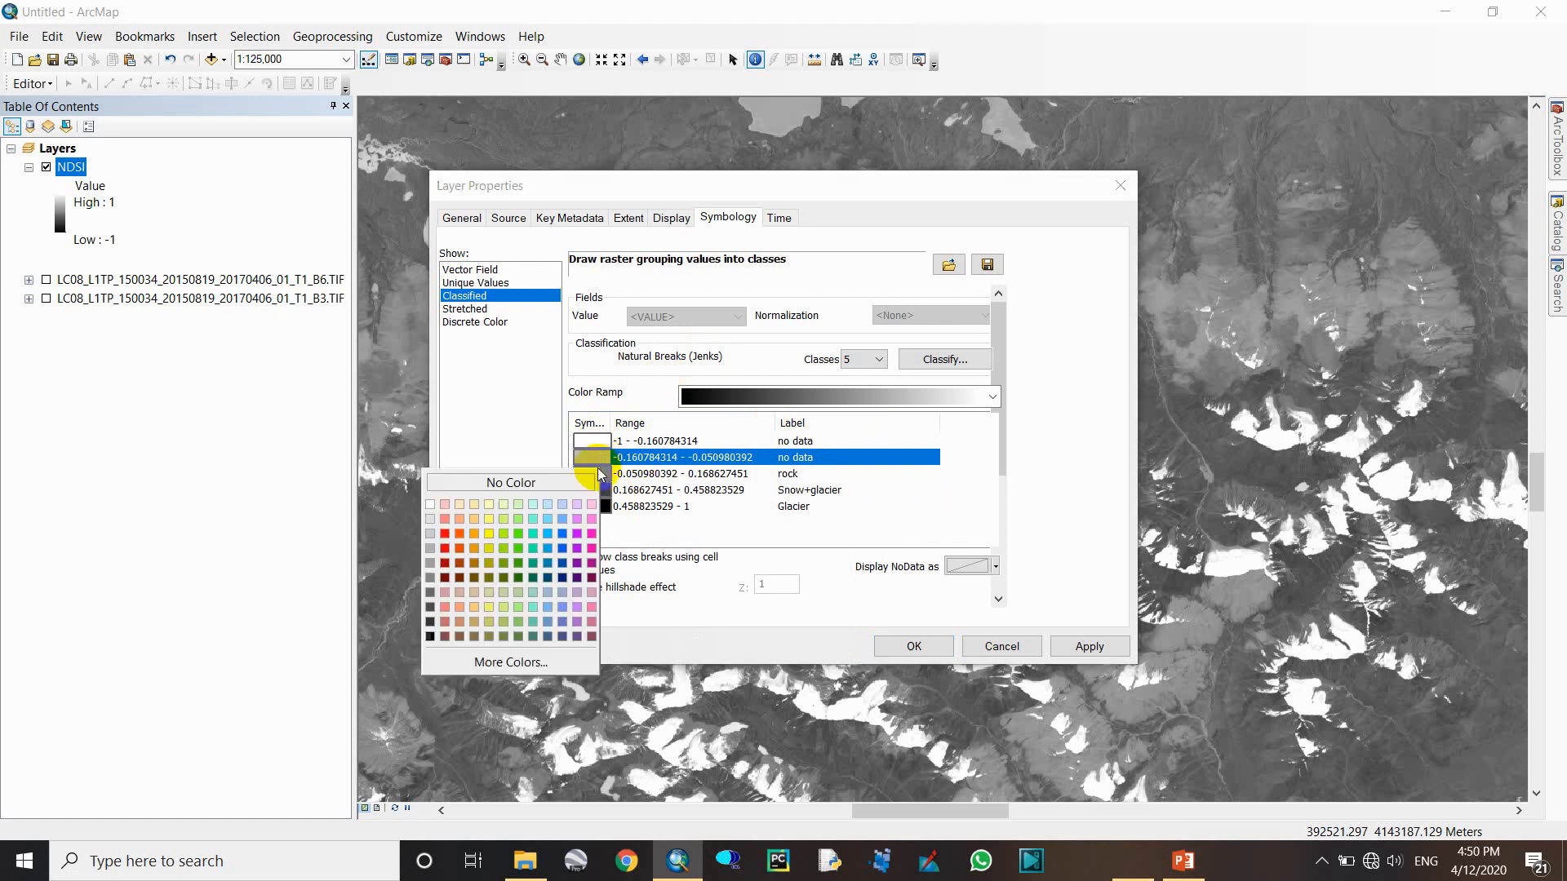
{"action": "left_click", "coordinate": [556, 483]}
- Color the rock class light orange and the Snow+glacier class light blue
{"action": "left_click", "coordinate": [591, 474]}
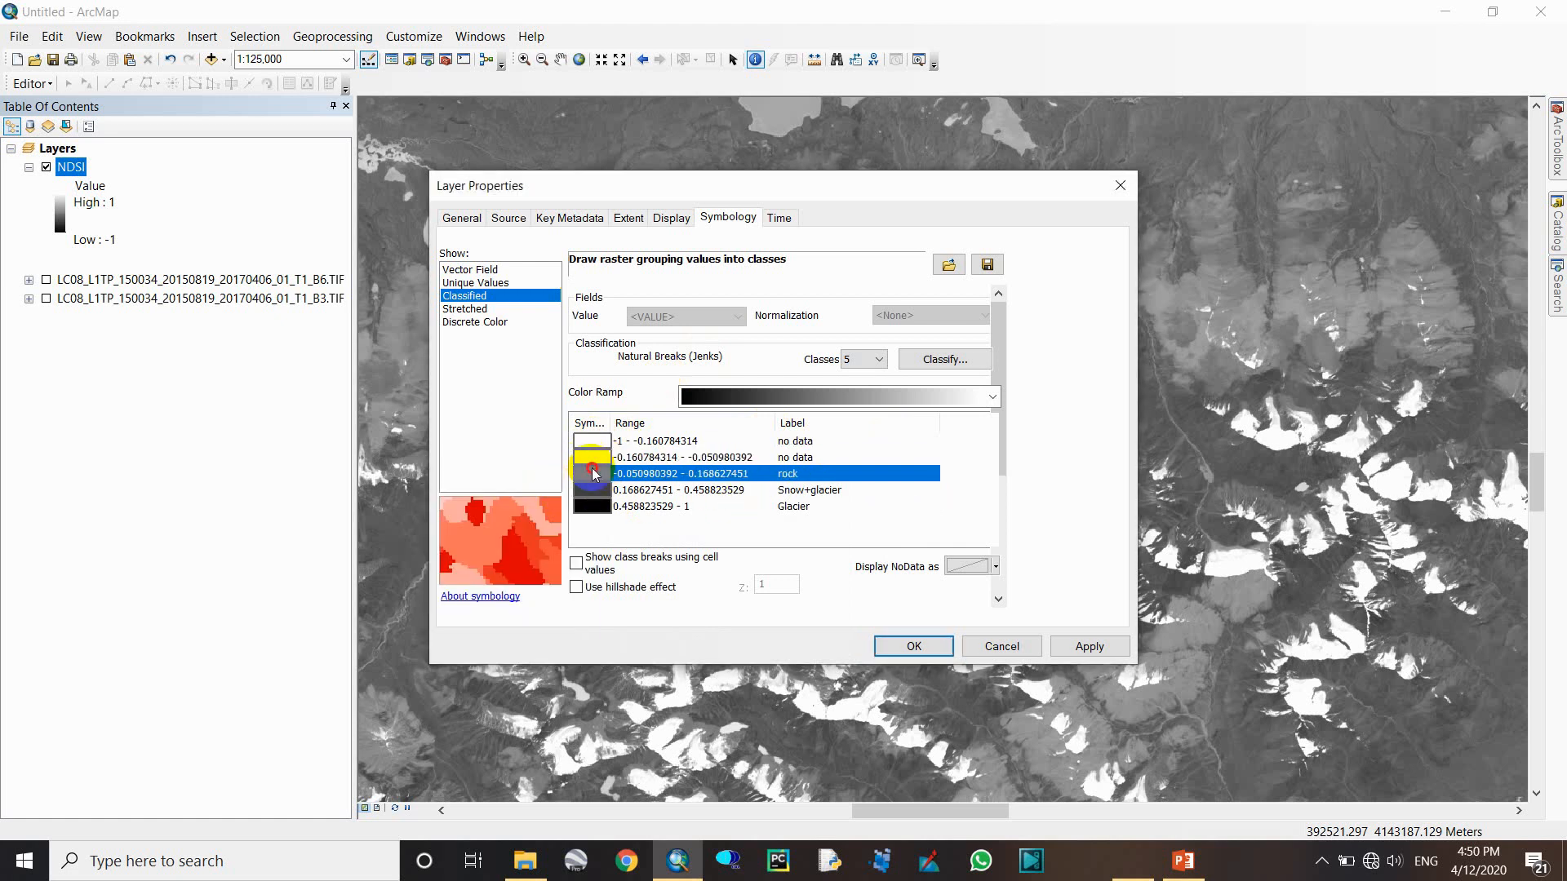
{"action": "left_click", "coordinate": [592, 475]}
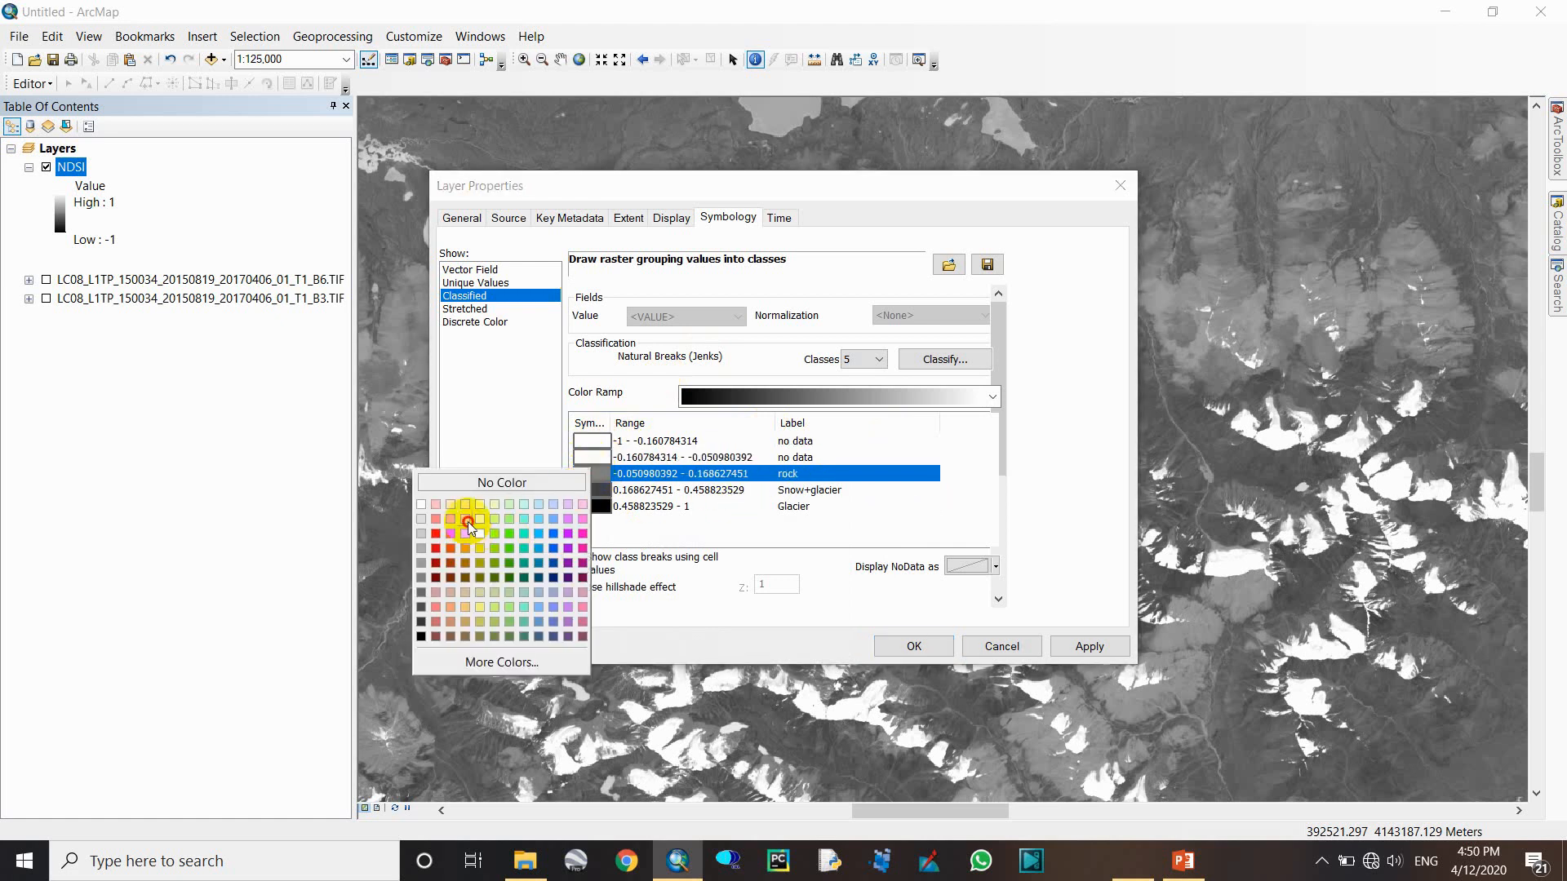
{"action": "left_click", "coordinate": [466, 521]}
{"action": "left_click", "coordinate": [592, 504]}
{"action": "left_click", "coordinate": [592, 490]}
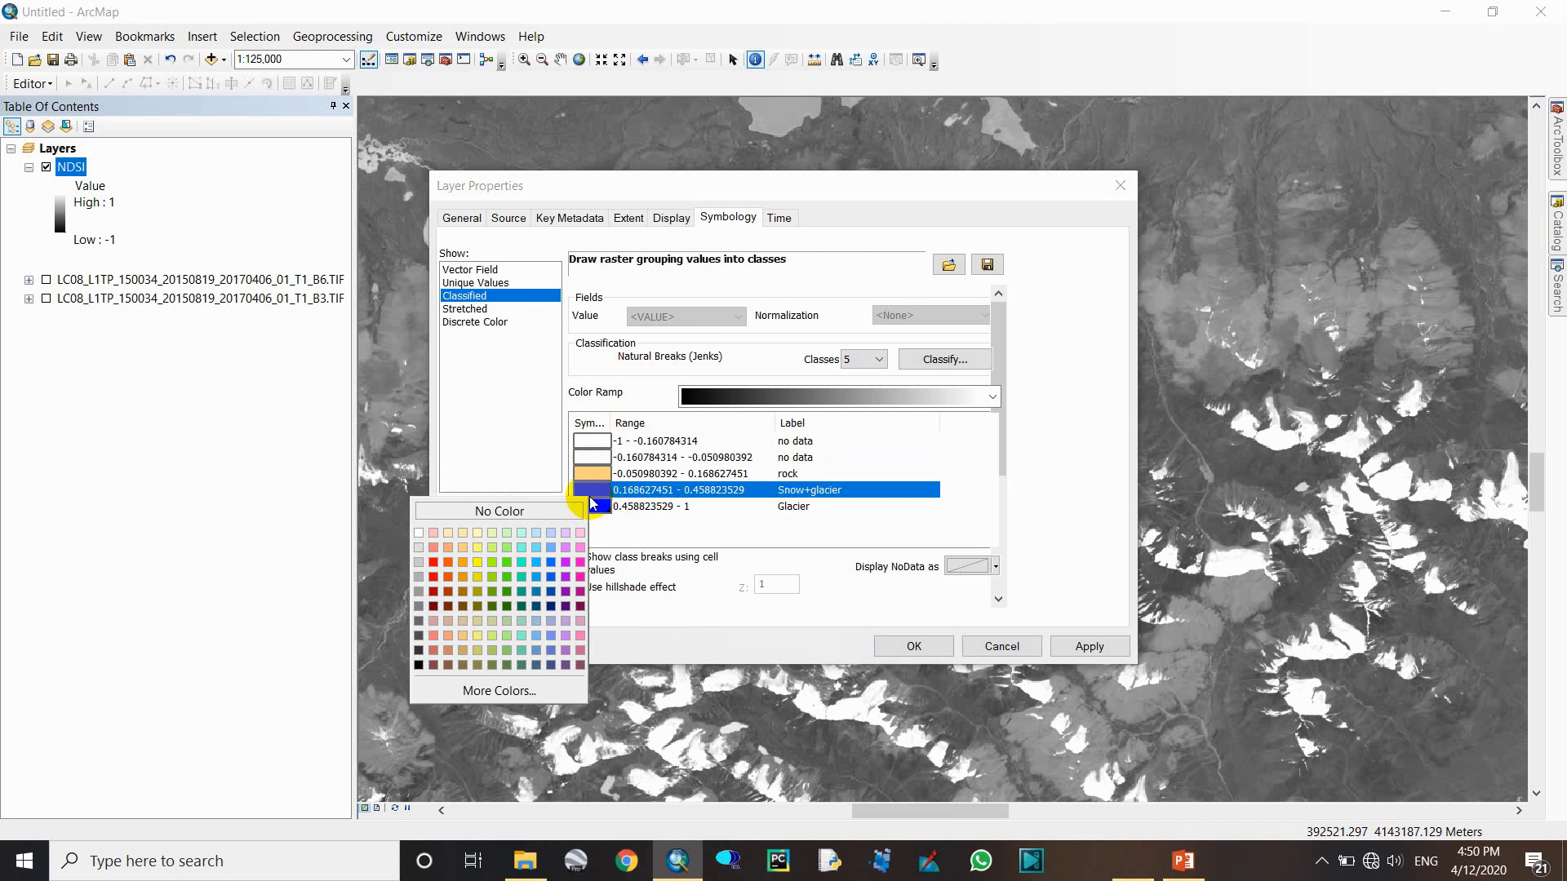
{"action": "left_click", "coordinate": [534, 534]}
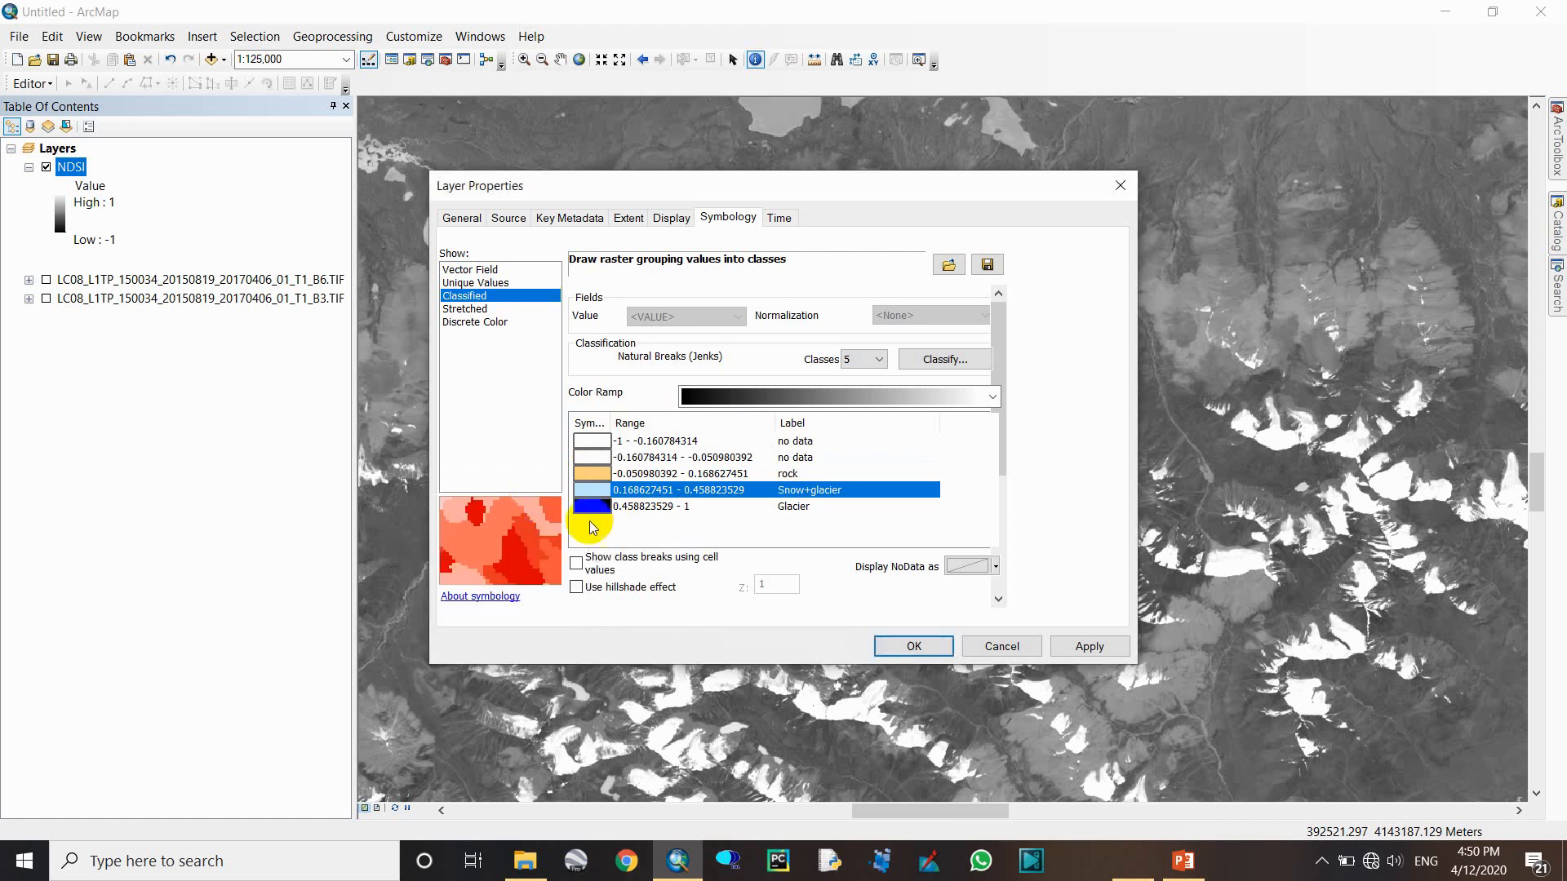
- Try darker shades for the Glacier class symbol and settle on bright blue
{"action": "left_click", "coordinate": [593, 506]}
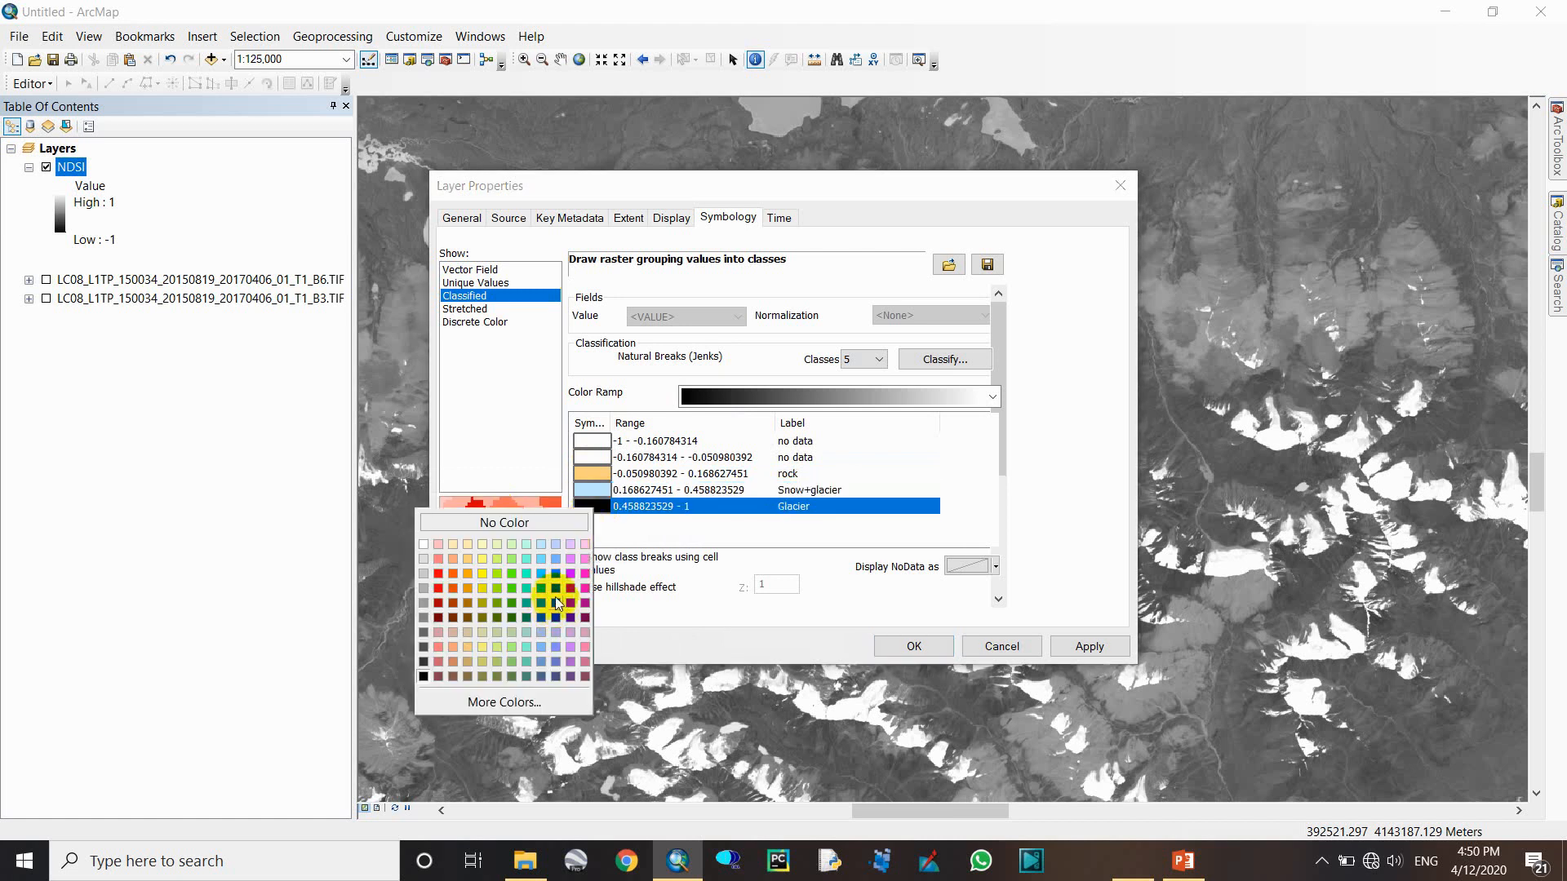
{"action": "left_click", "coordinate": [556, 587]}
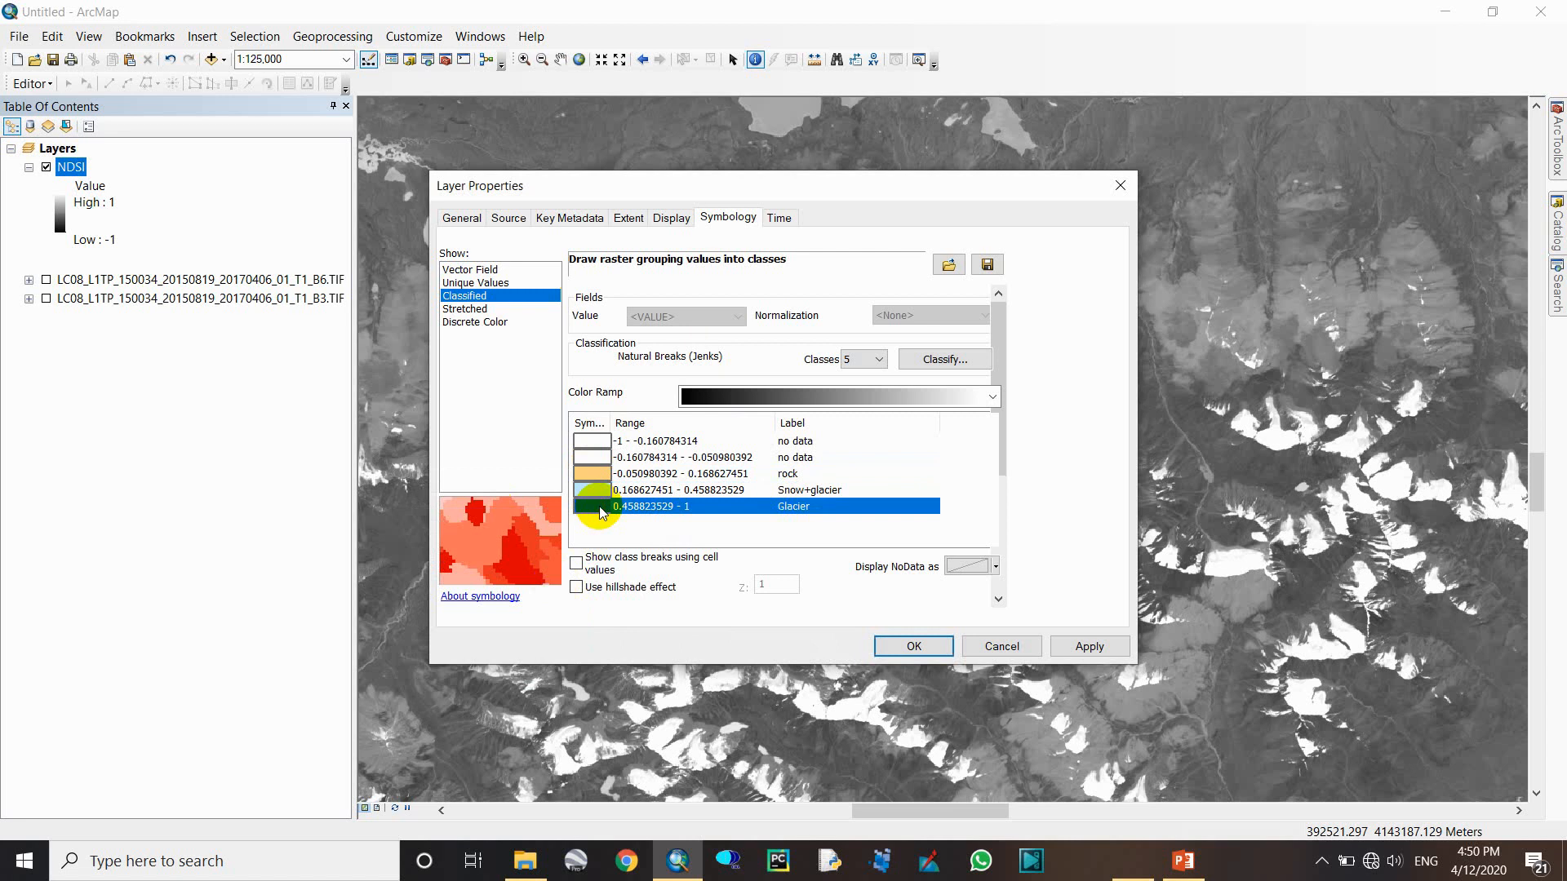
{"action": "left_click", "coordinate": [593, 507]}
{"action": "left_click", "coordinate": [561, 568]}
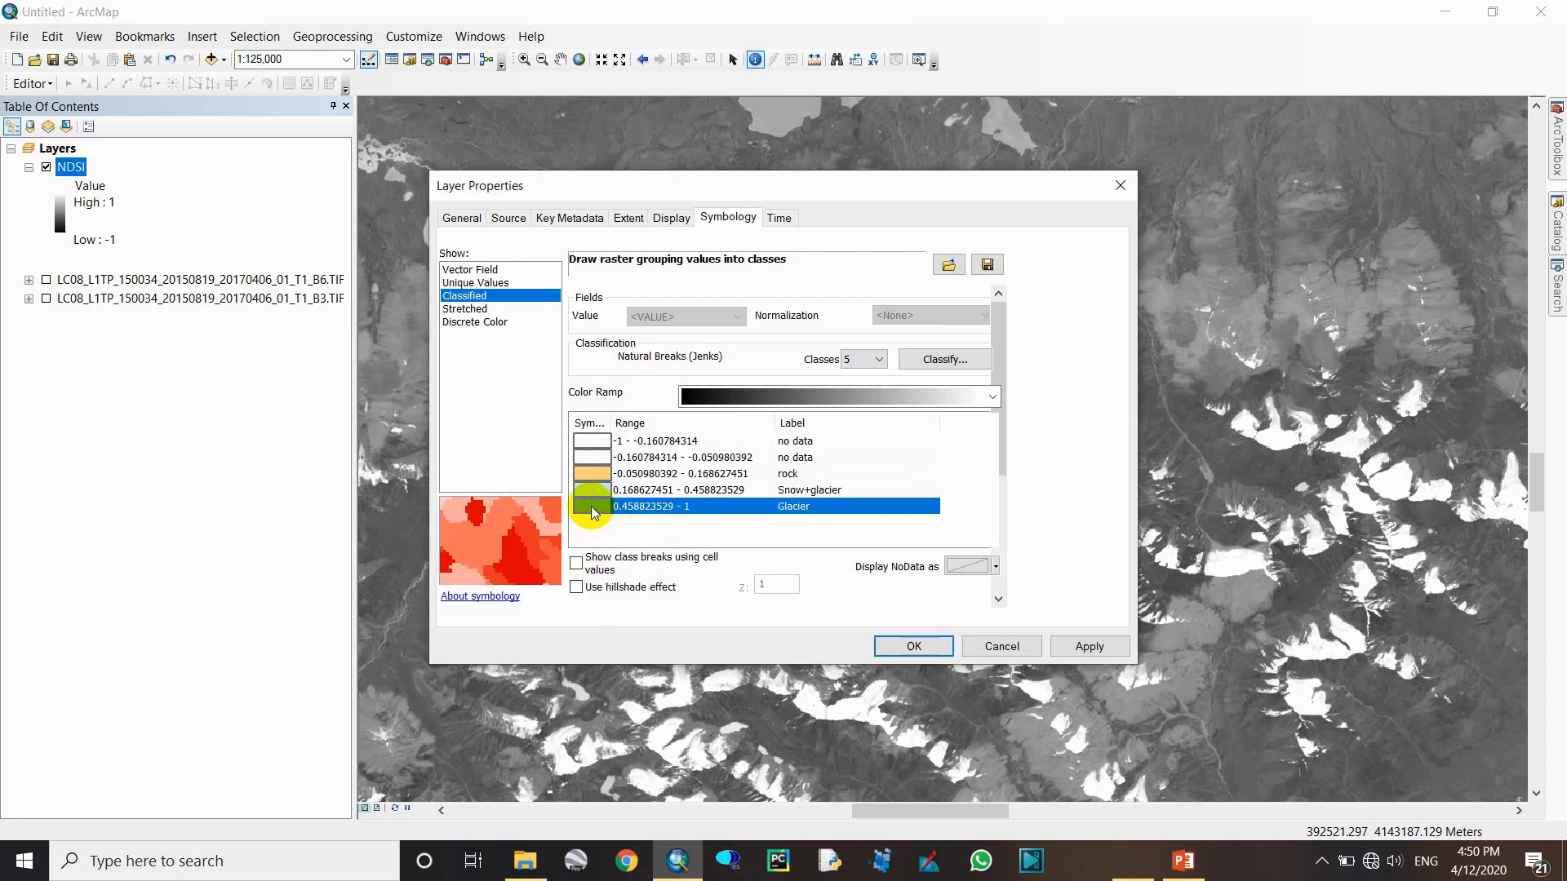
{"action": "left_click", "coordinate": [593, 506]}
{"action": "left_click", "coordinate": [555, 574]}
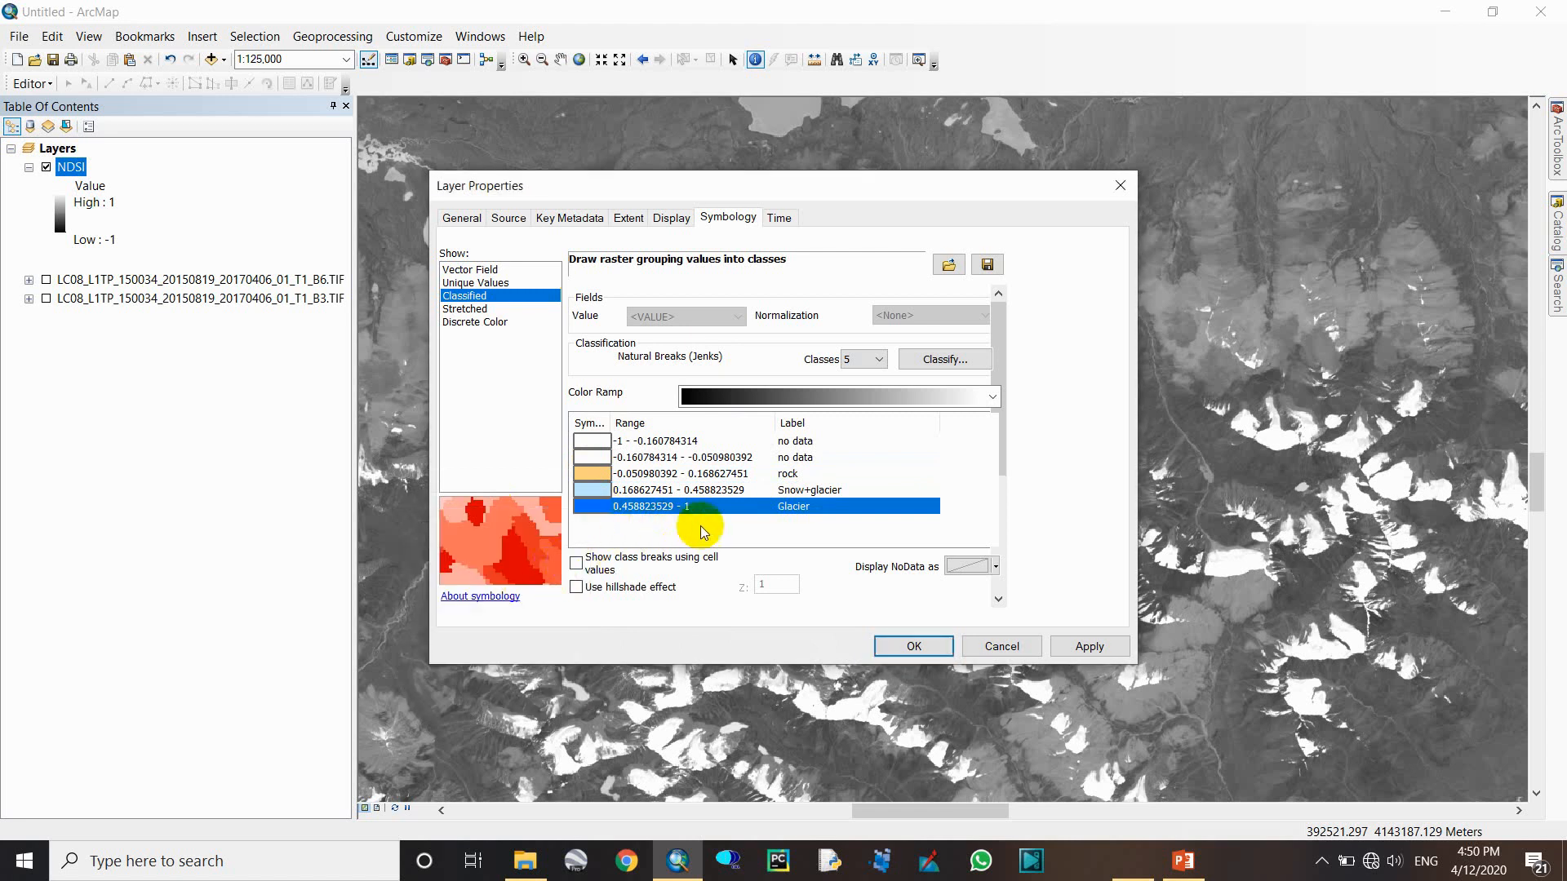
- Enable the hillshade effect with a Z value of 10 and apply the symbology to the NDSI layer
{"action": "left_click", "coordinate": [614, 587]}
{"action": "double_click", "coordinate": [775, 585]}
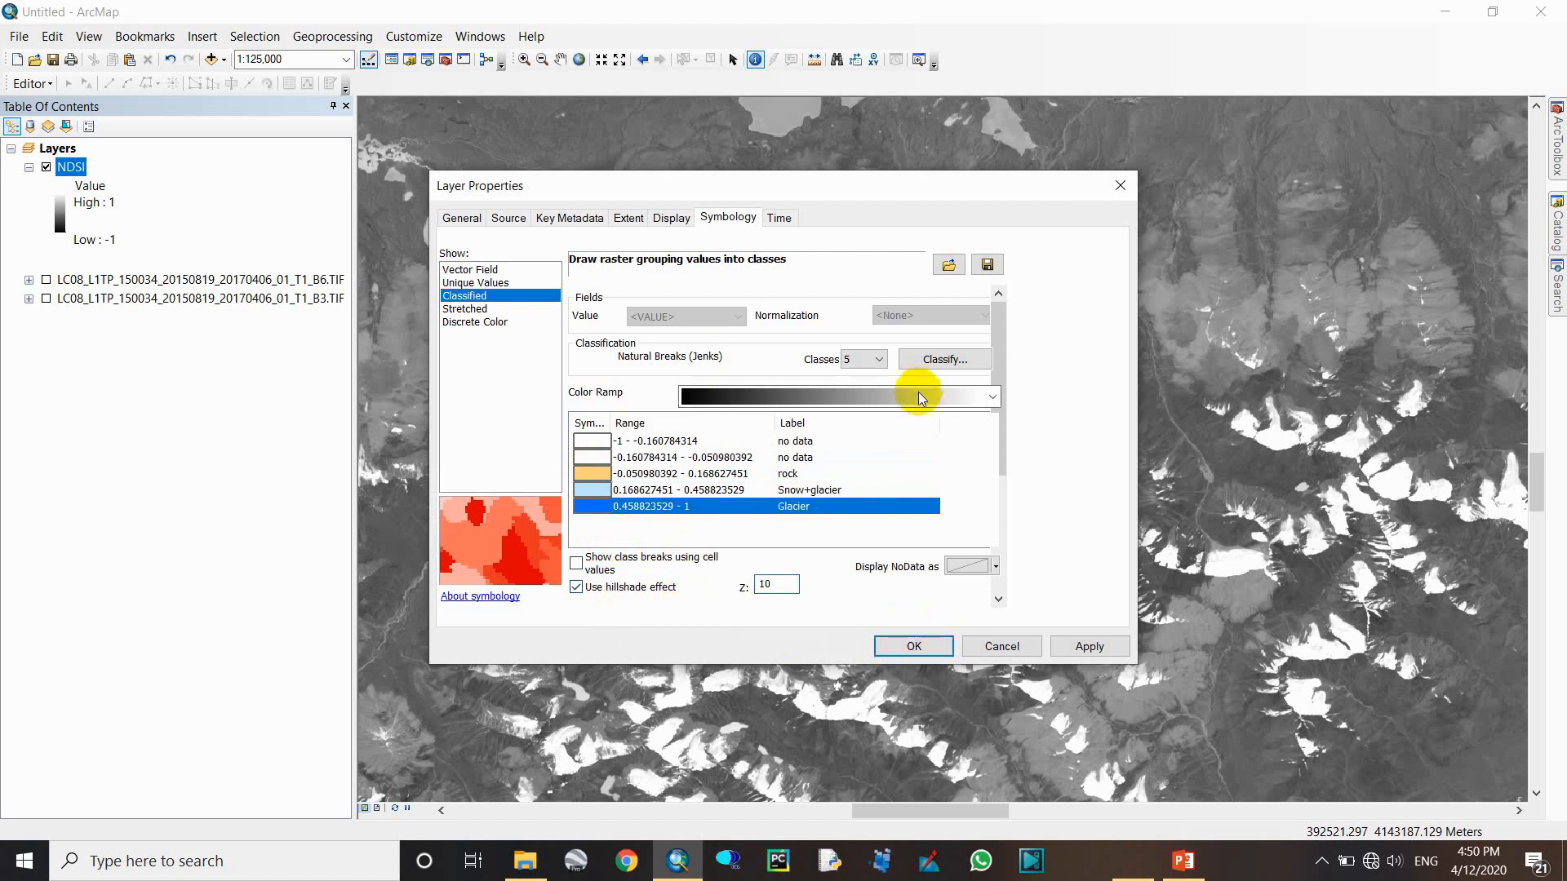
{"action": "left_click", "coordinate": [1092, 647]}
{"action": "left_click", "coordinate": [936, 646]}
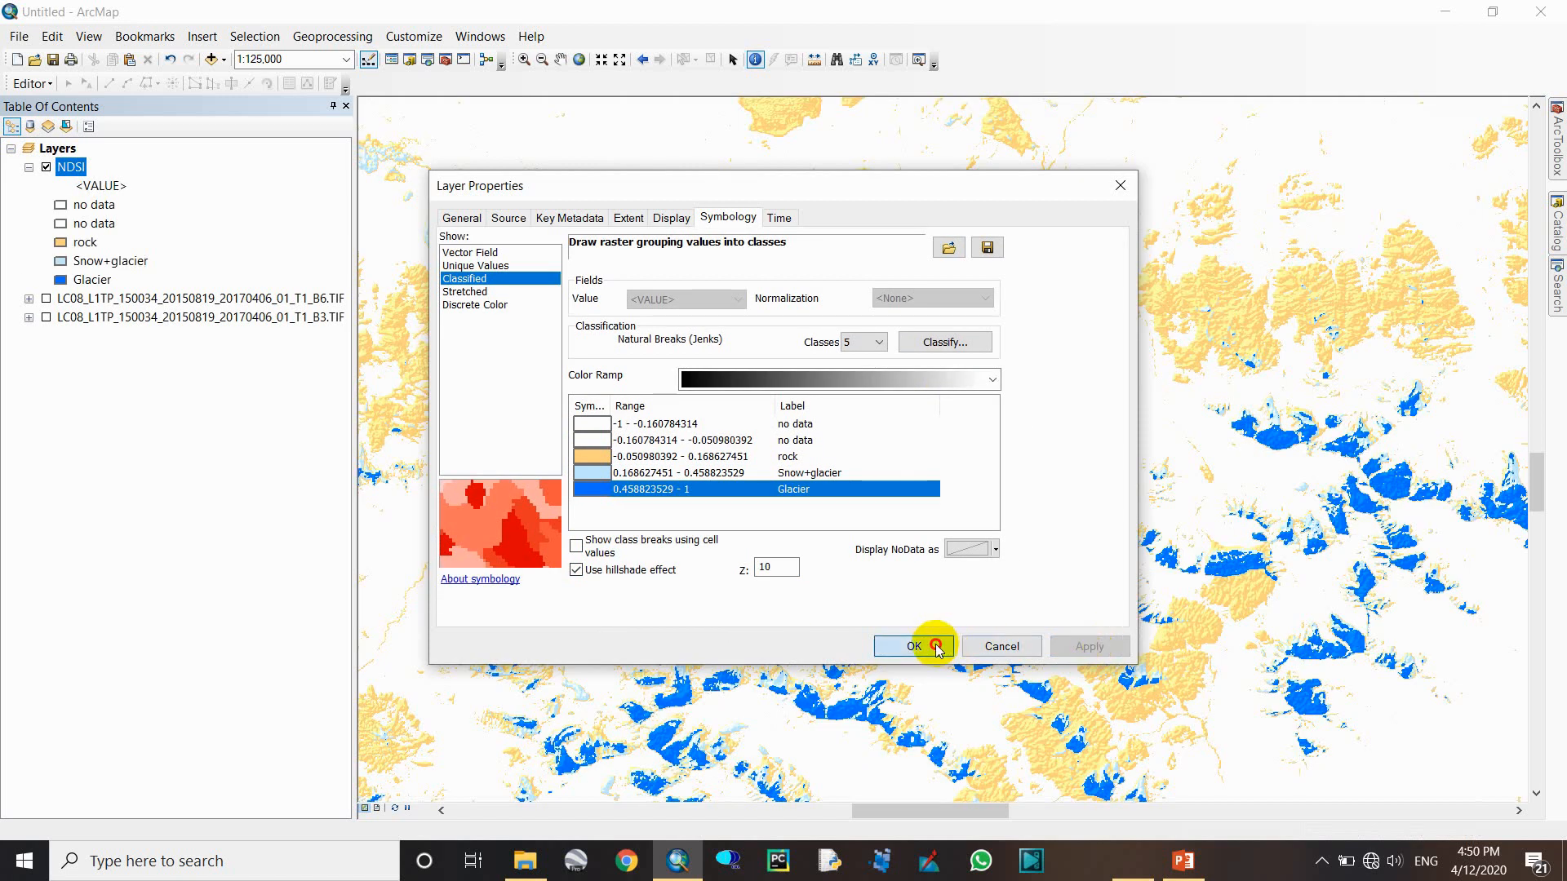
- Examine the classified NDSI map at several scales, focusing on the glacier and snow areas along the scene's southern edge
{"action": "scroll", "coordinate": [905, 429], "scroll_direction": "up", "scroll_amount": 3}
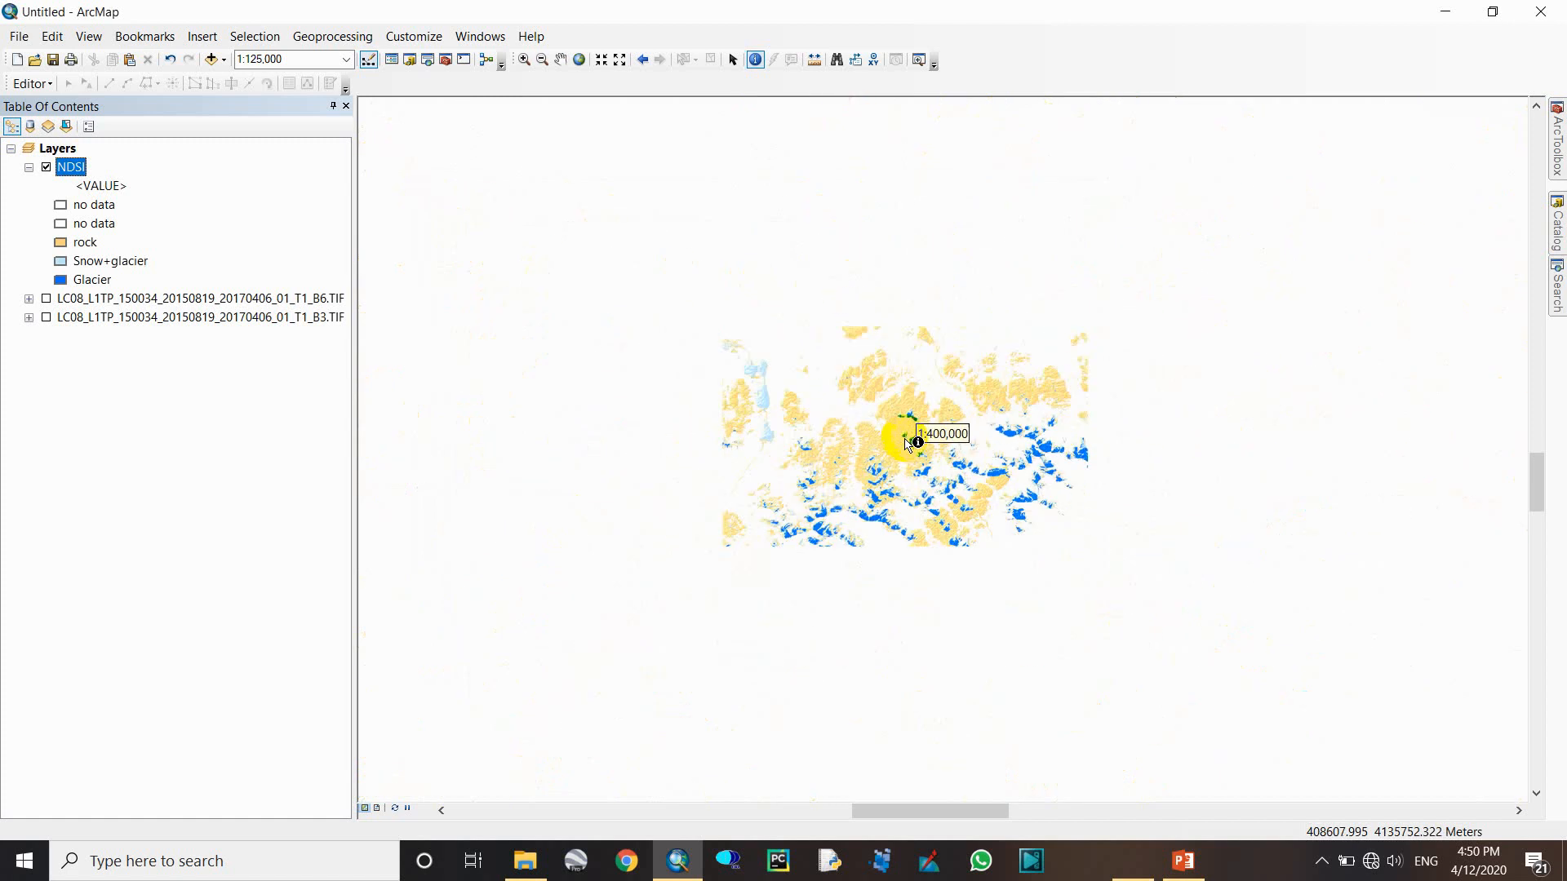
{"action": "left_click", "coordinate": [560, 59]}
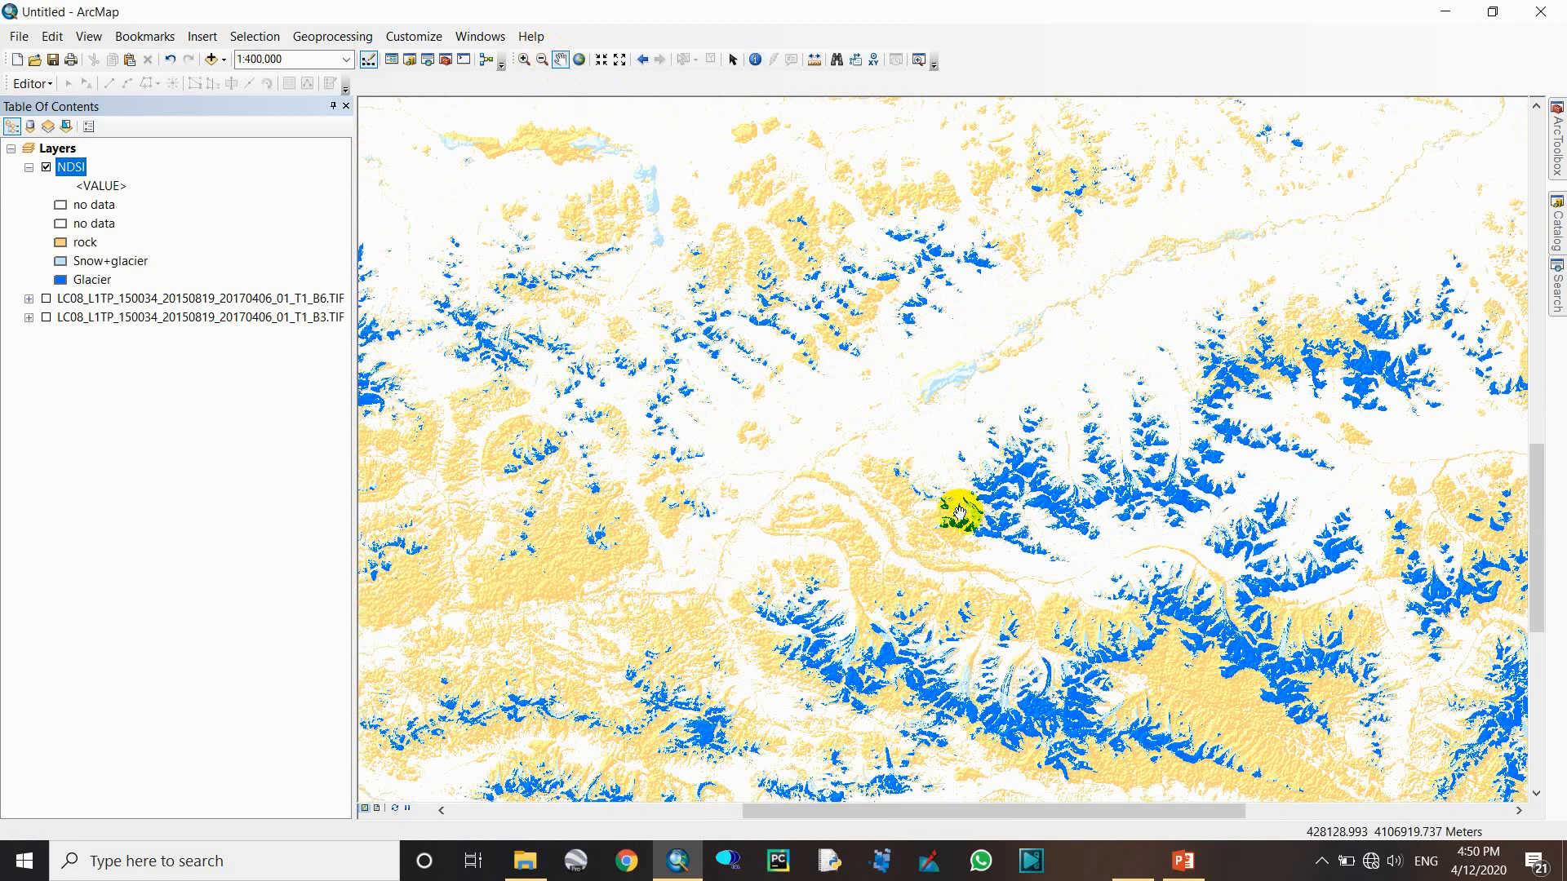
{"action": "scroll", "coordinate": [959, 512], "scroll_direction": "up", "scroll_amount": 7}
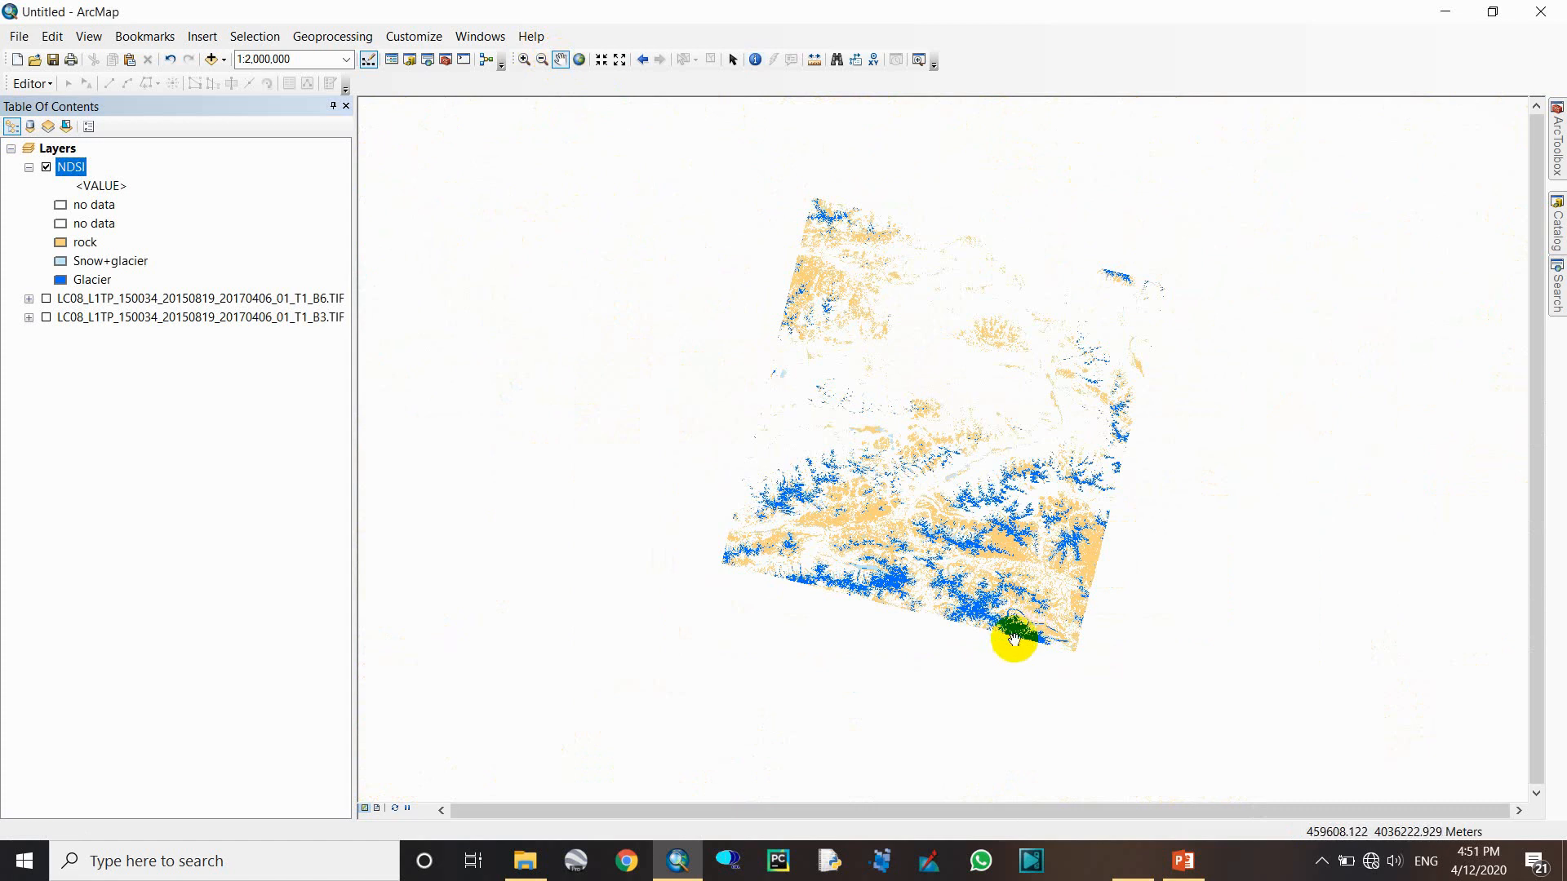
{"action": "scroll", "coordinate": [1012, 639], "scroll_direction": "down", "scroll_amount": 10}
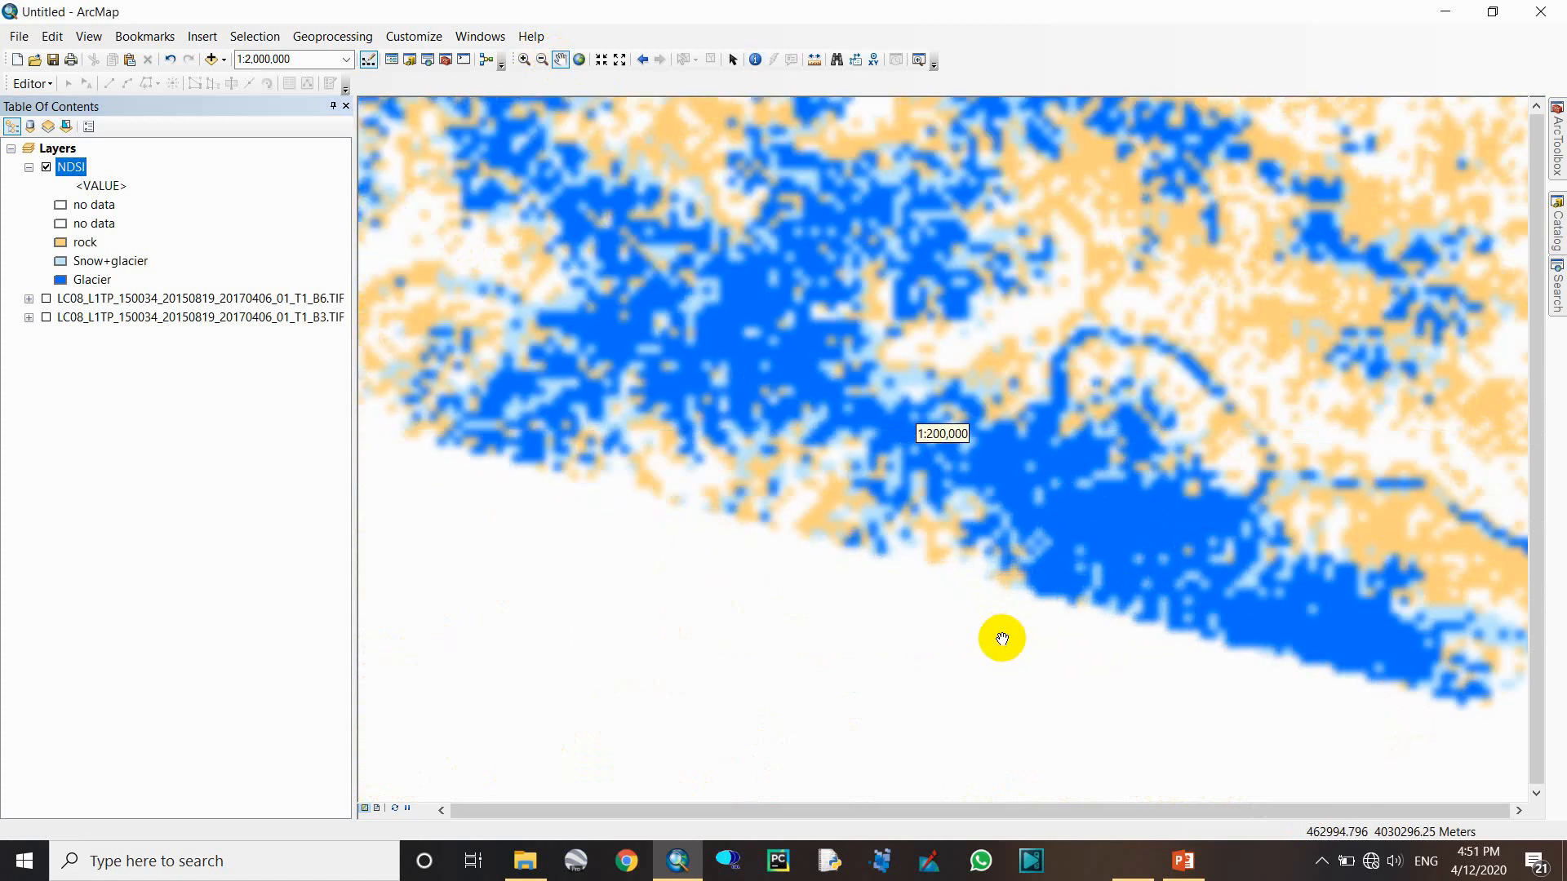
{"action": "scroll", "coordinate": [1165, 549], "scroll_direction": "down", "scroll_amount": 3}
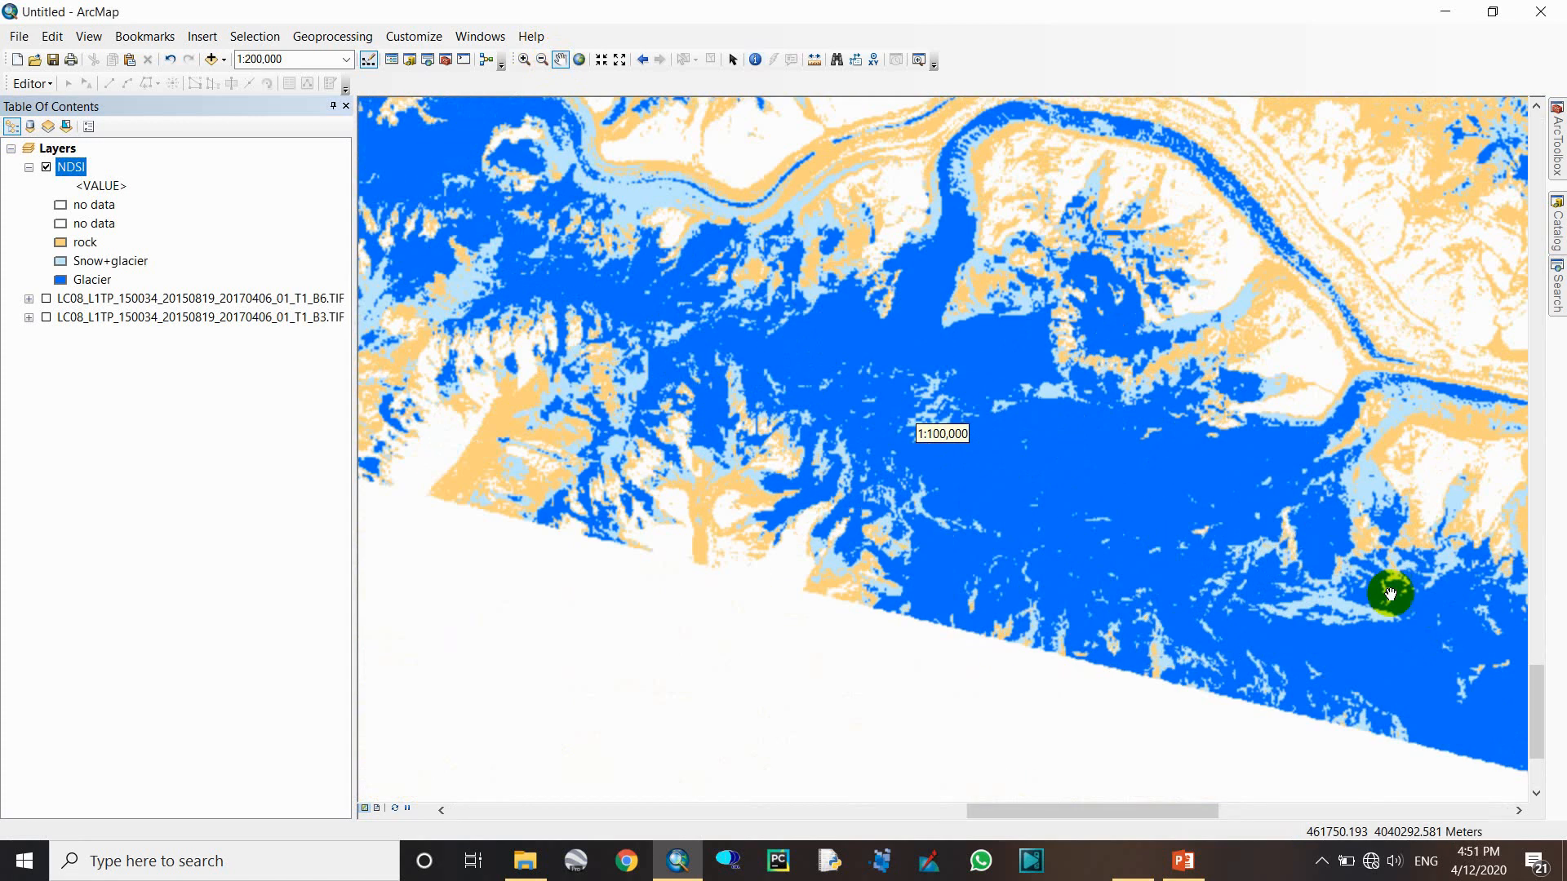
{"action": "left_click_drag", "start_coordinate": [923, 409], "coordinate": [976, 606]}
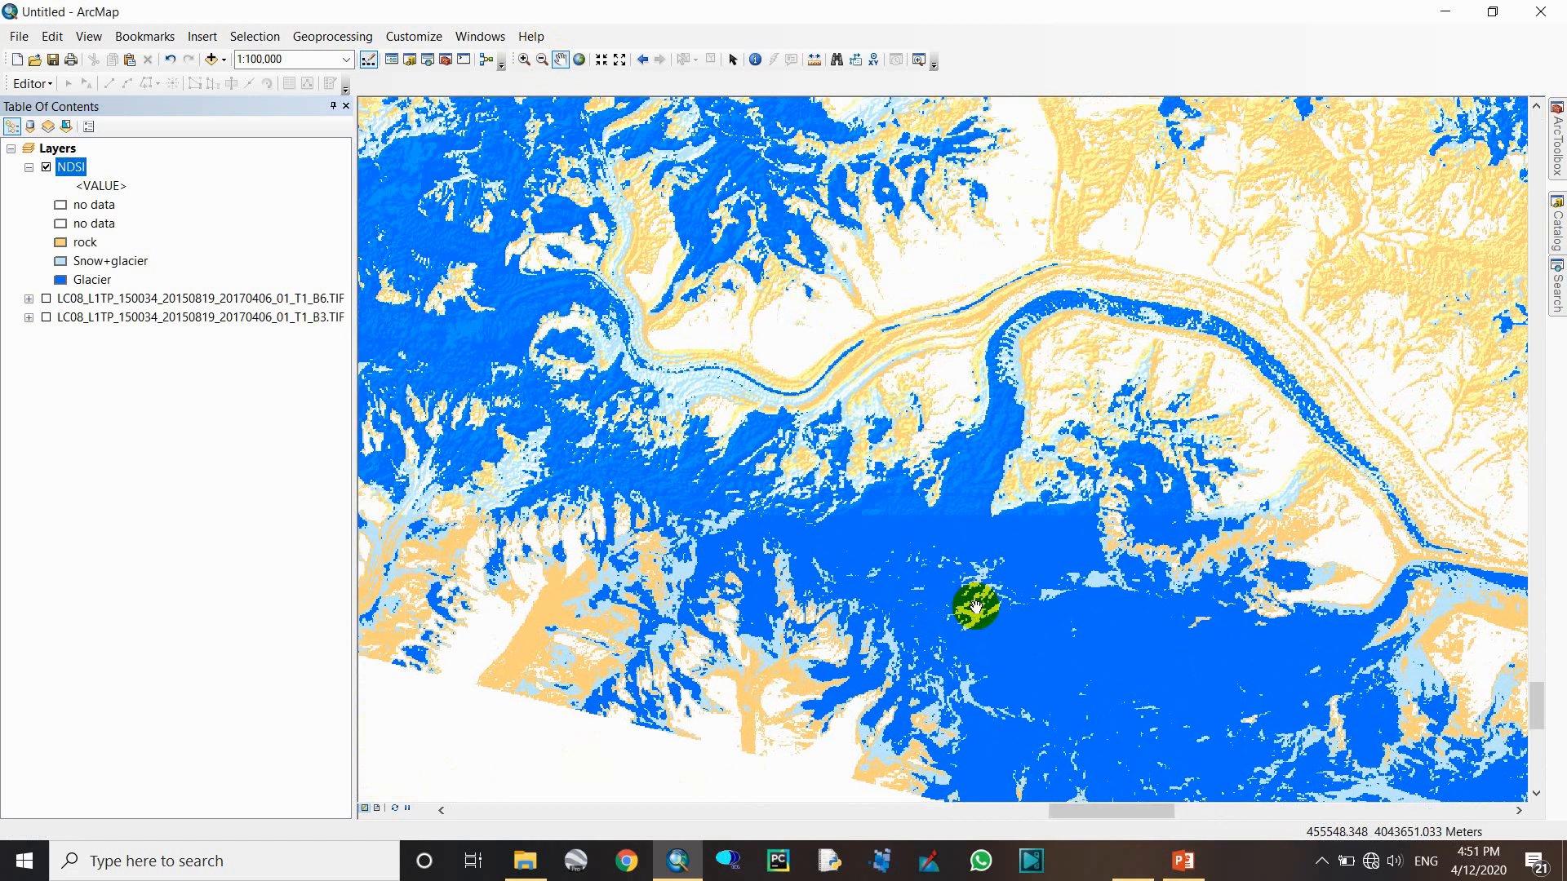
{"action": "left_click_drag", "start_coordinate": [1075, 163], "coordinate": [972, 256]}
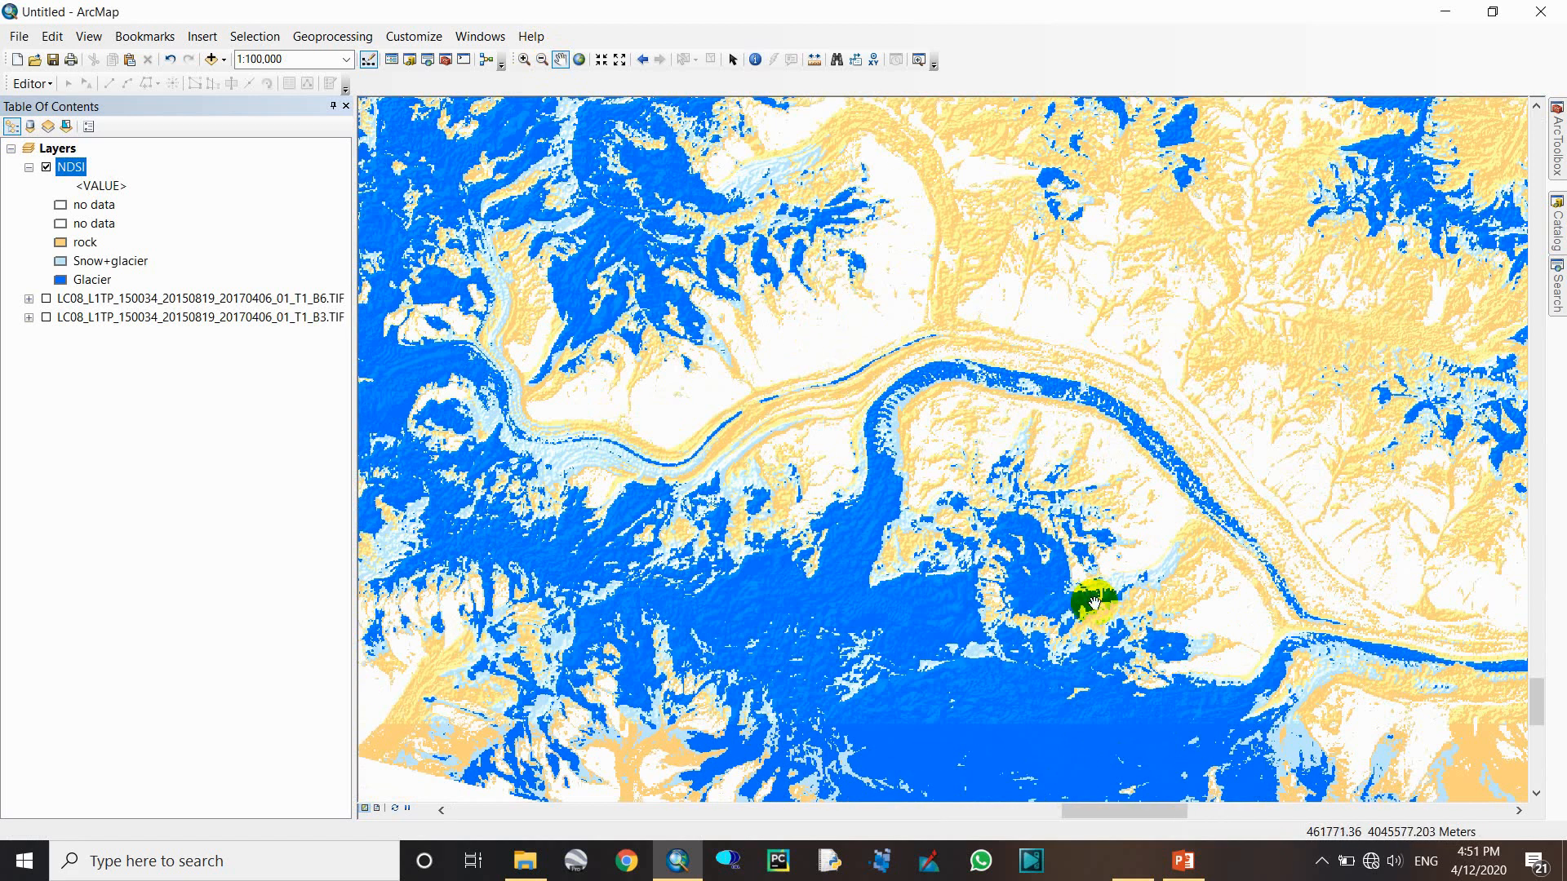
{"action": "left_click_drag", "start_coordinate": [1094, 602], "coordinate": [1113, 552]}
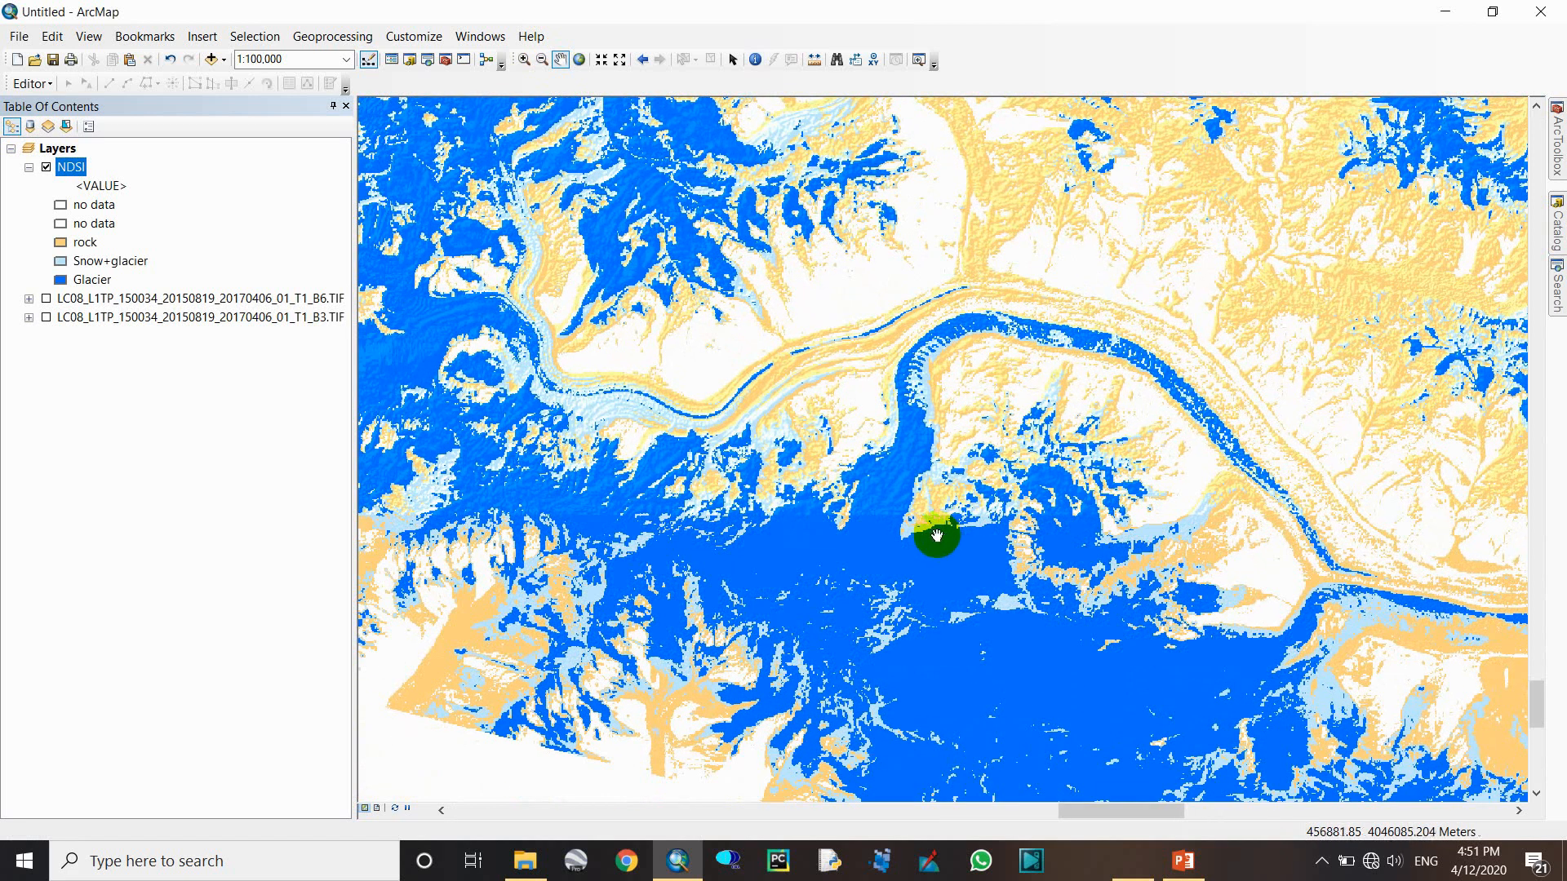
{"action": "left_click_drag", "start_coordinate": [937, 535], "coordinate": [1022, 527]}
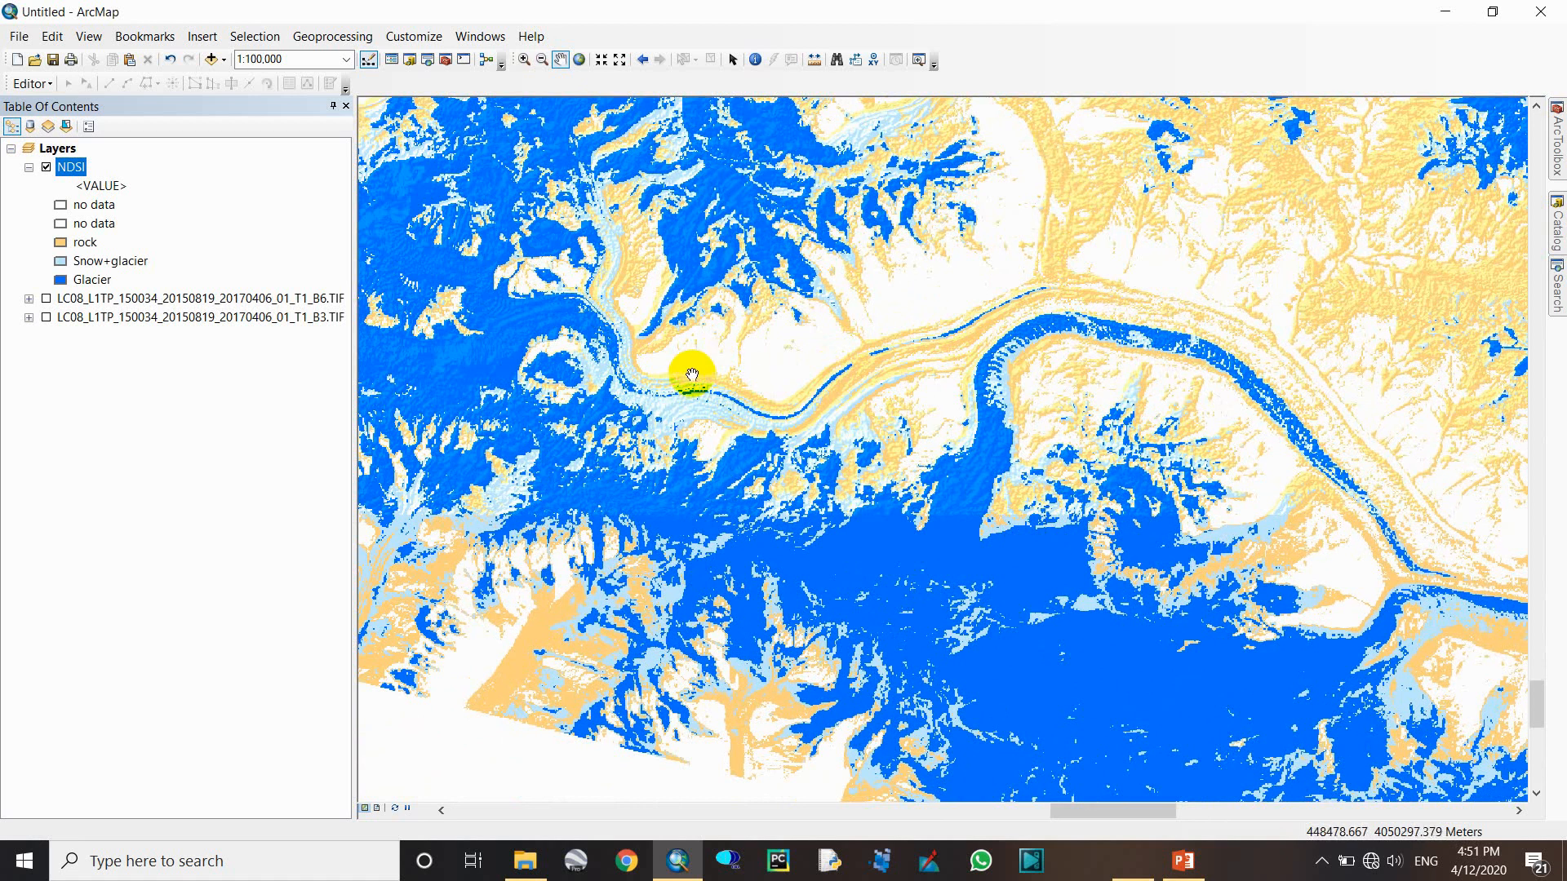
{"action": "left_click_drag", "start_coordinate": [919, 483], "coordinate": [1016, 507]}
{"action": "scroll", "coordinate": [721, 412], "scroll_direction": "down", "scroll_amount": 1}
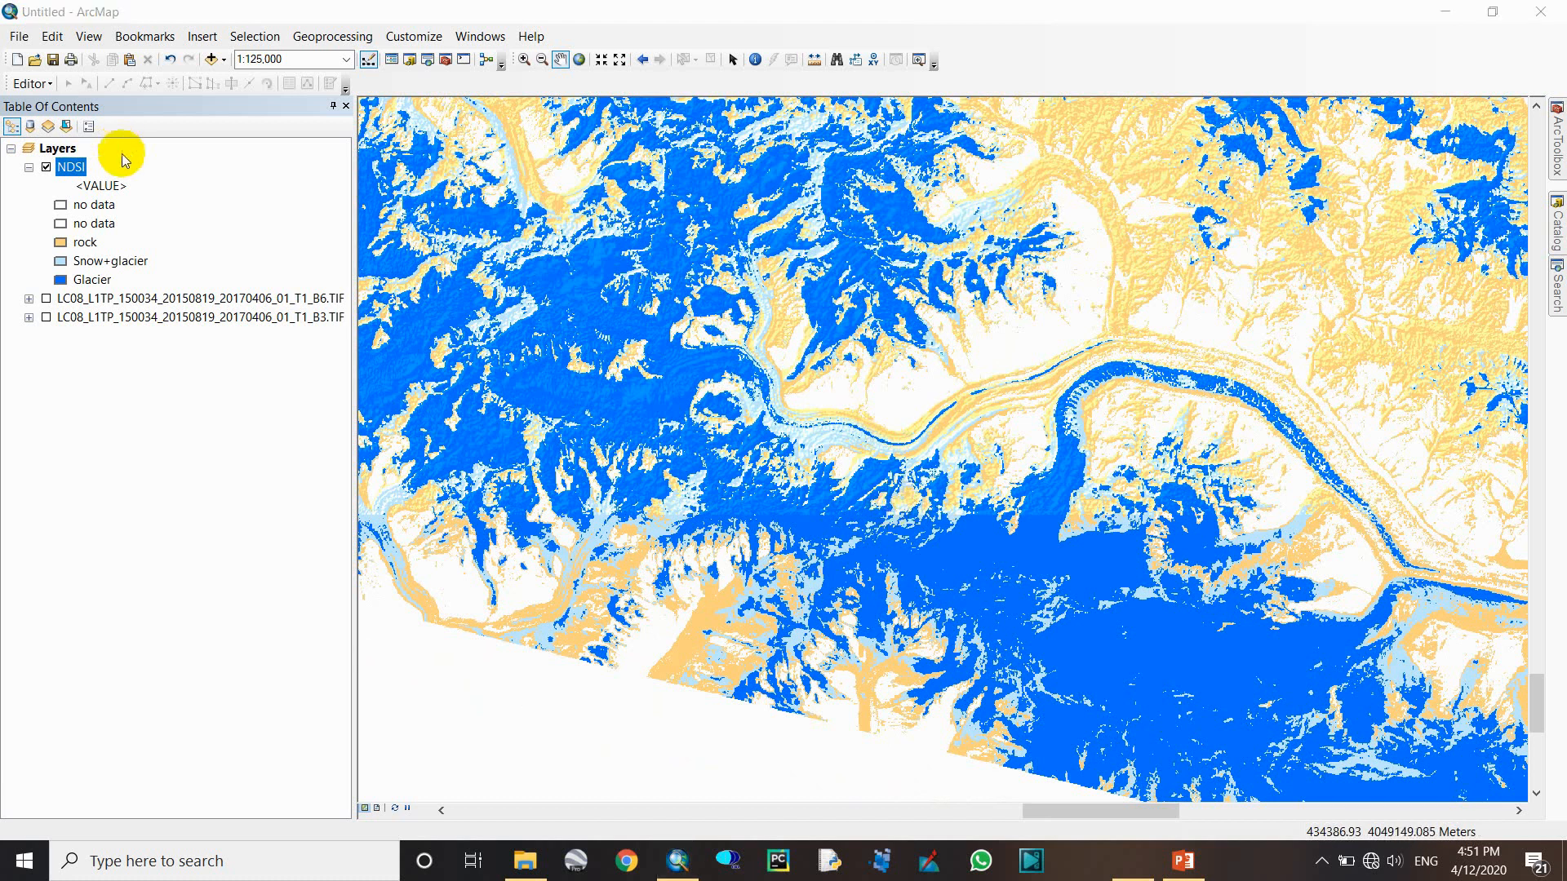
- Reopen the NDSI layer's properties, set the classification to 10 classes, and review the class ranges
{"action": "double_click", "coordinate": [71, 166]}
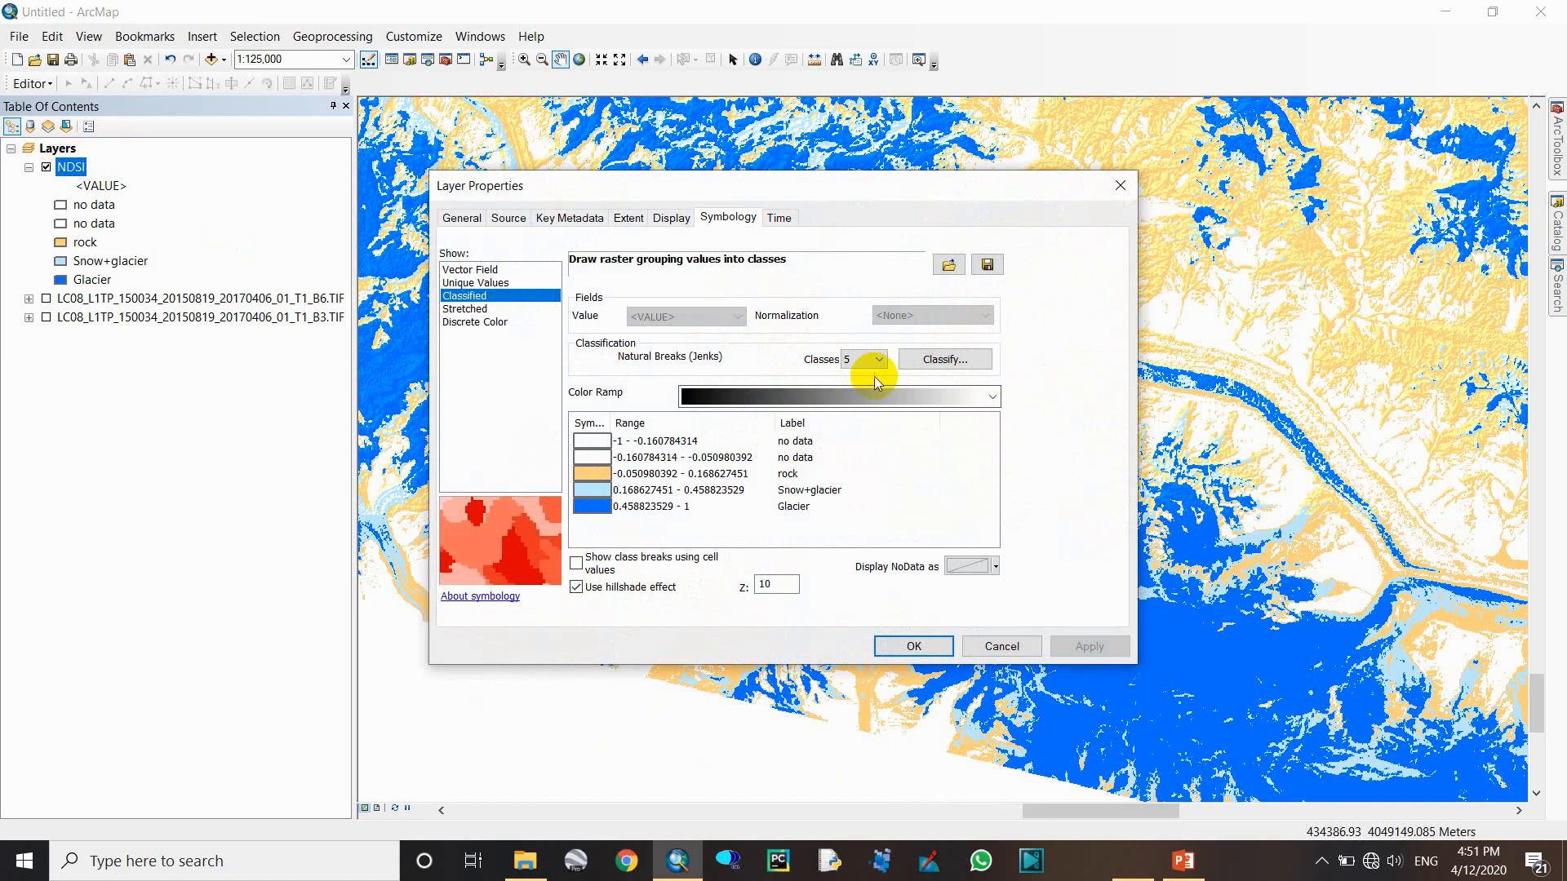
{"action": "left_click_drag", "start_coordinate": [865, 185], "coordinate": [706, 156]}
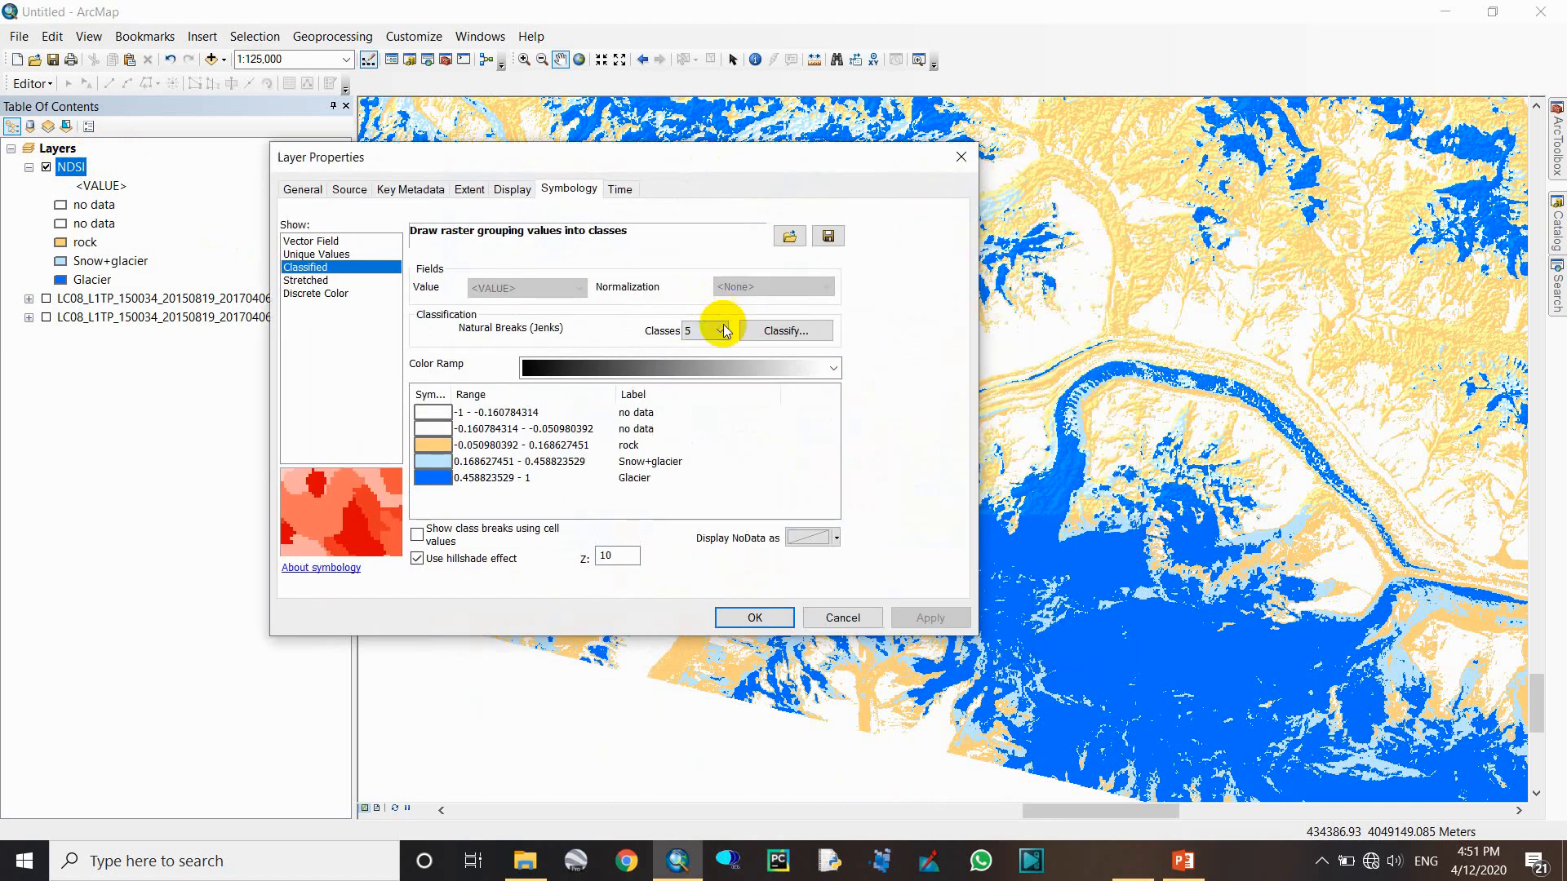
{"action": "left_click", "coordinate": [718, 330]}
{"action": "left_click", "coordinate": [706, 445]}
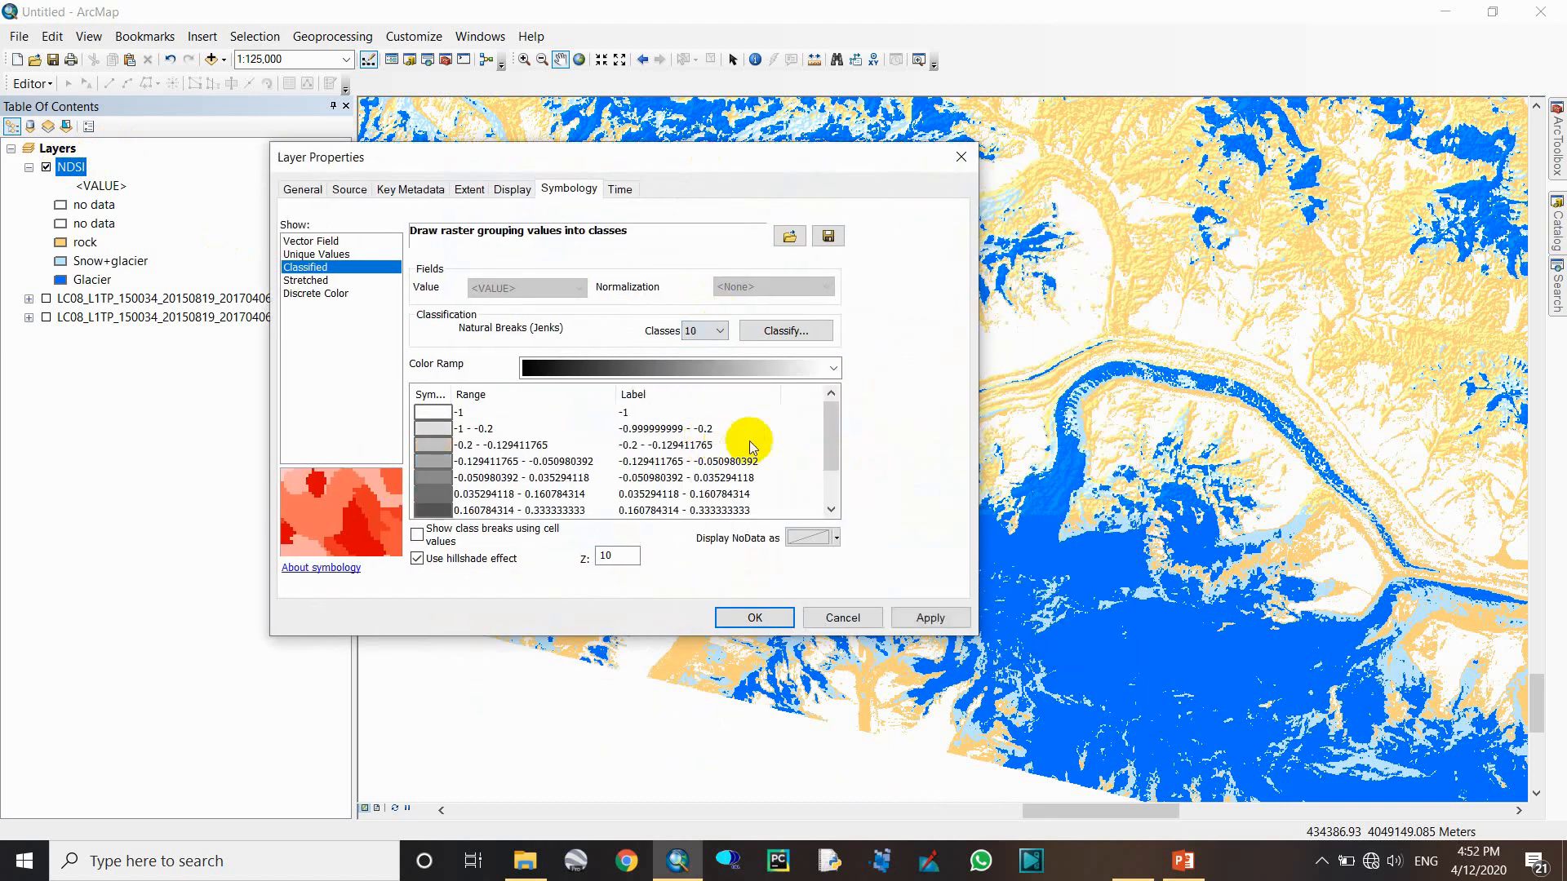
{"action": "scroll", "coordinate": [824, 437], "scroll_direction": "down", "scroll_amount": 1}
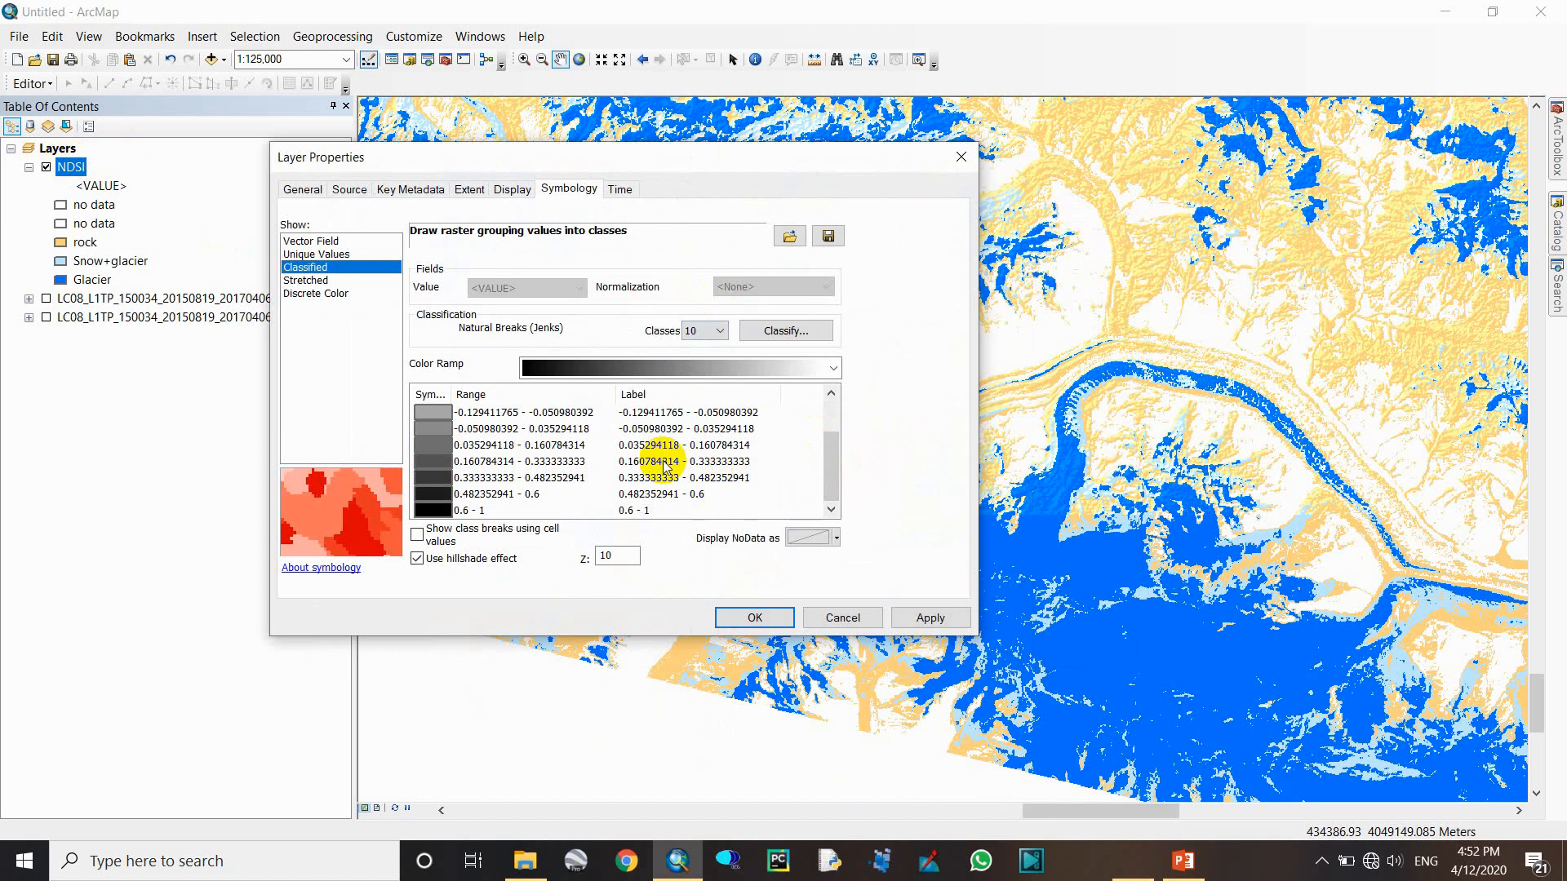
{"action": "scroll", "coordinate": [665, 461], "scroll_direction": "up", "scroll_amount": 1}
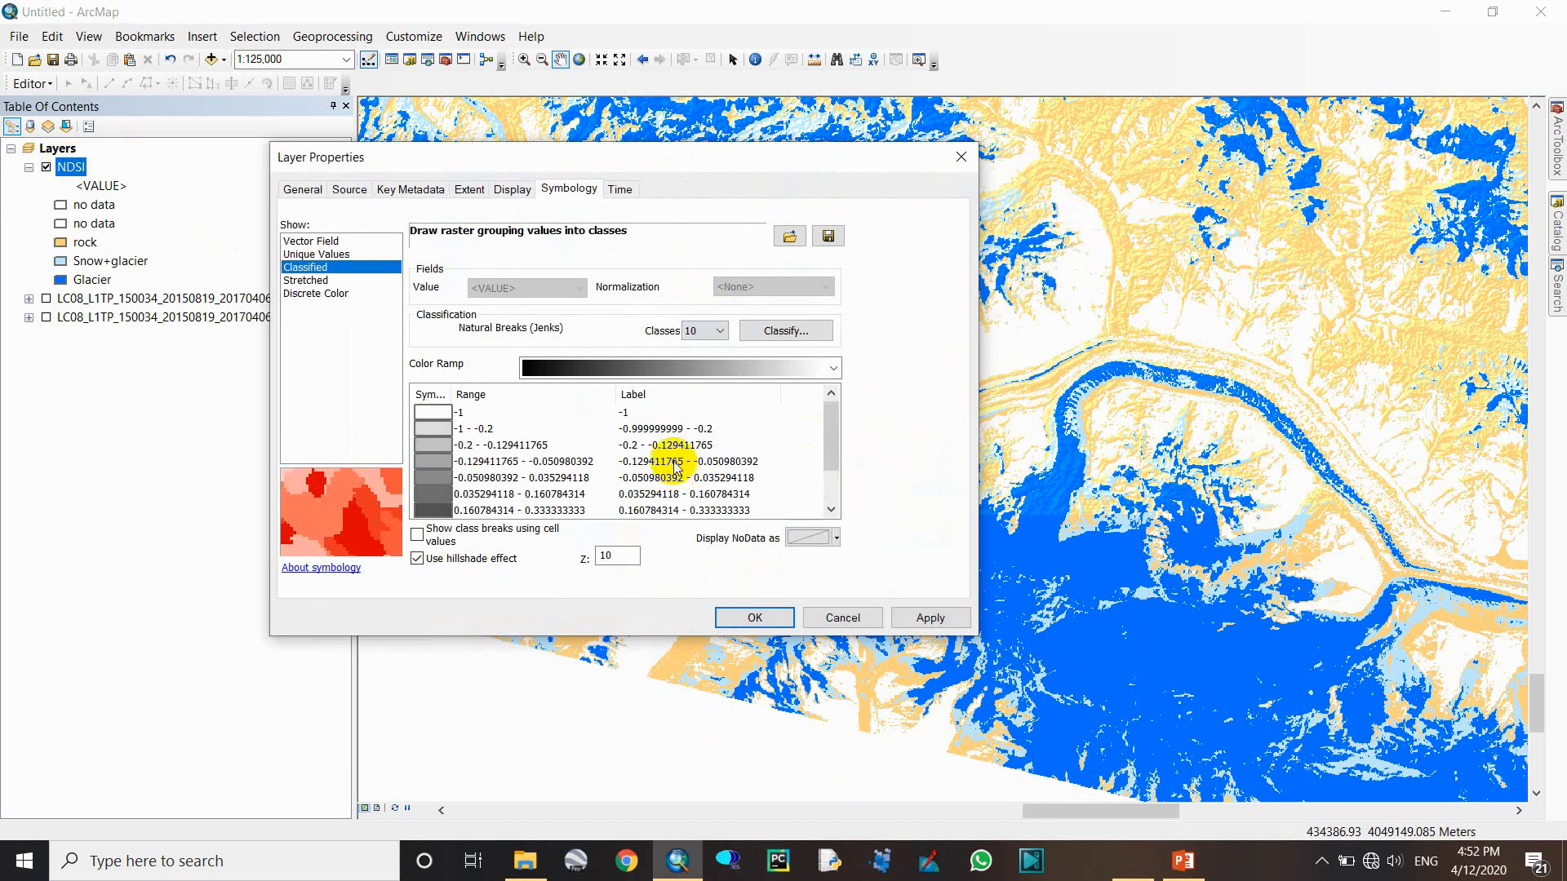
- Label the four lowest NDSI classes, covering -1 to -0.050980392, as "no data"
{"action": "right_click", "coordinate": [704, 412]}
{"action": "left_click", "coordinate": [666, 413]}
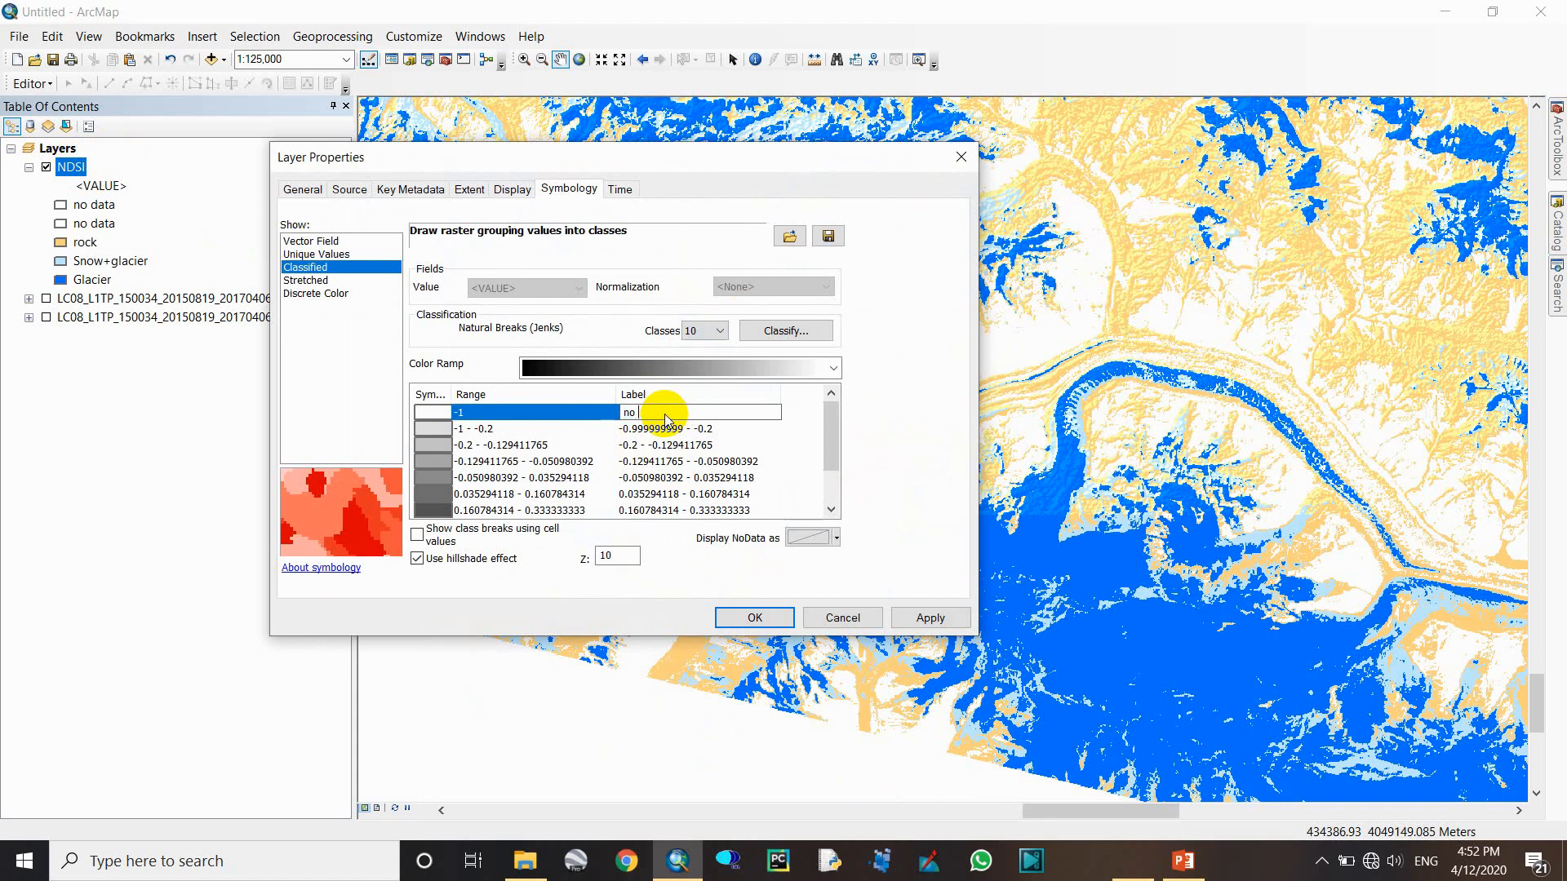
{"action": "type", "text": "no data"}
{"action": "key", "text": "Return"}
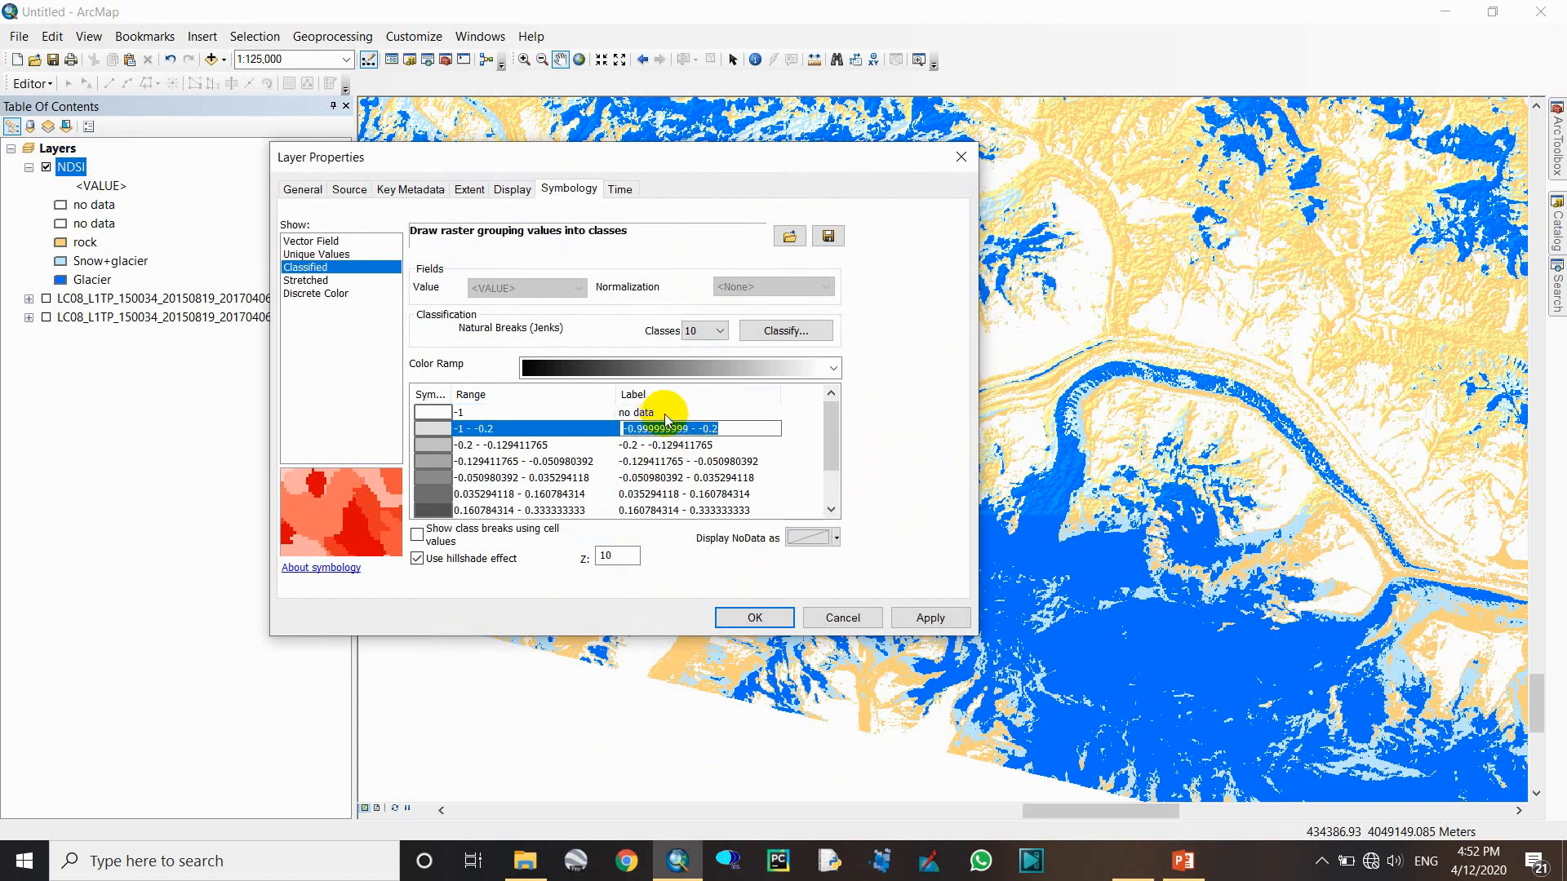
{"action": "type", "text": "no data"}
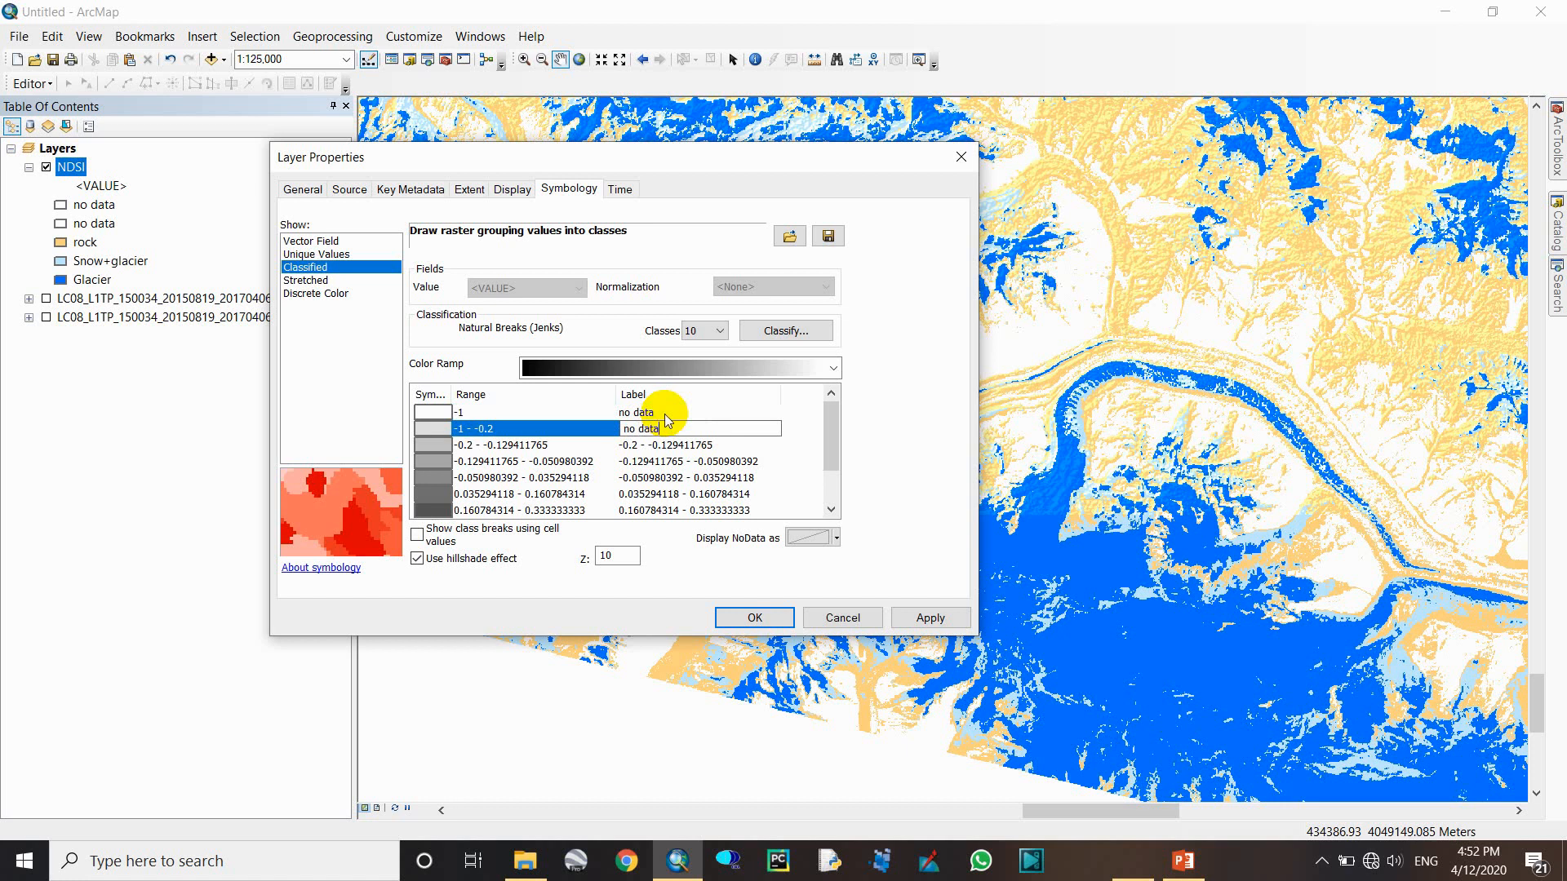
{"action": "key", "text": "Return"}
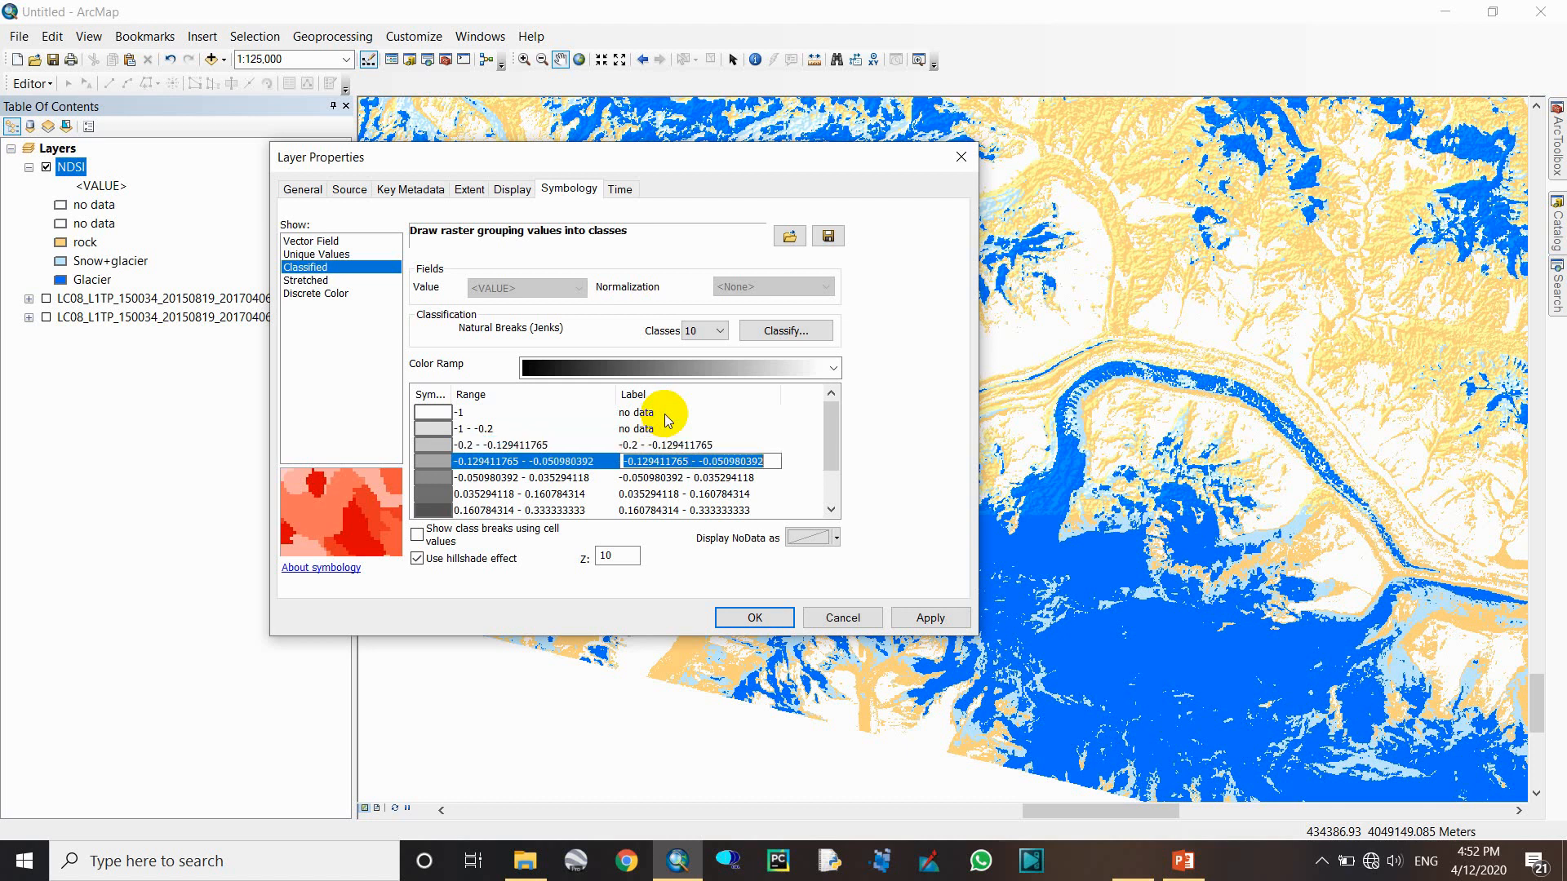
{"action": "type", "text": "no"}
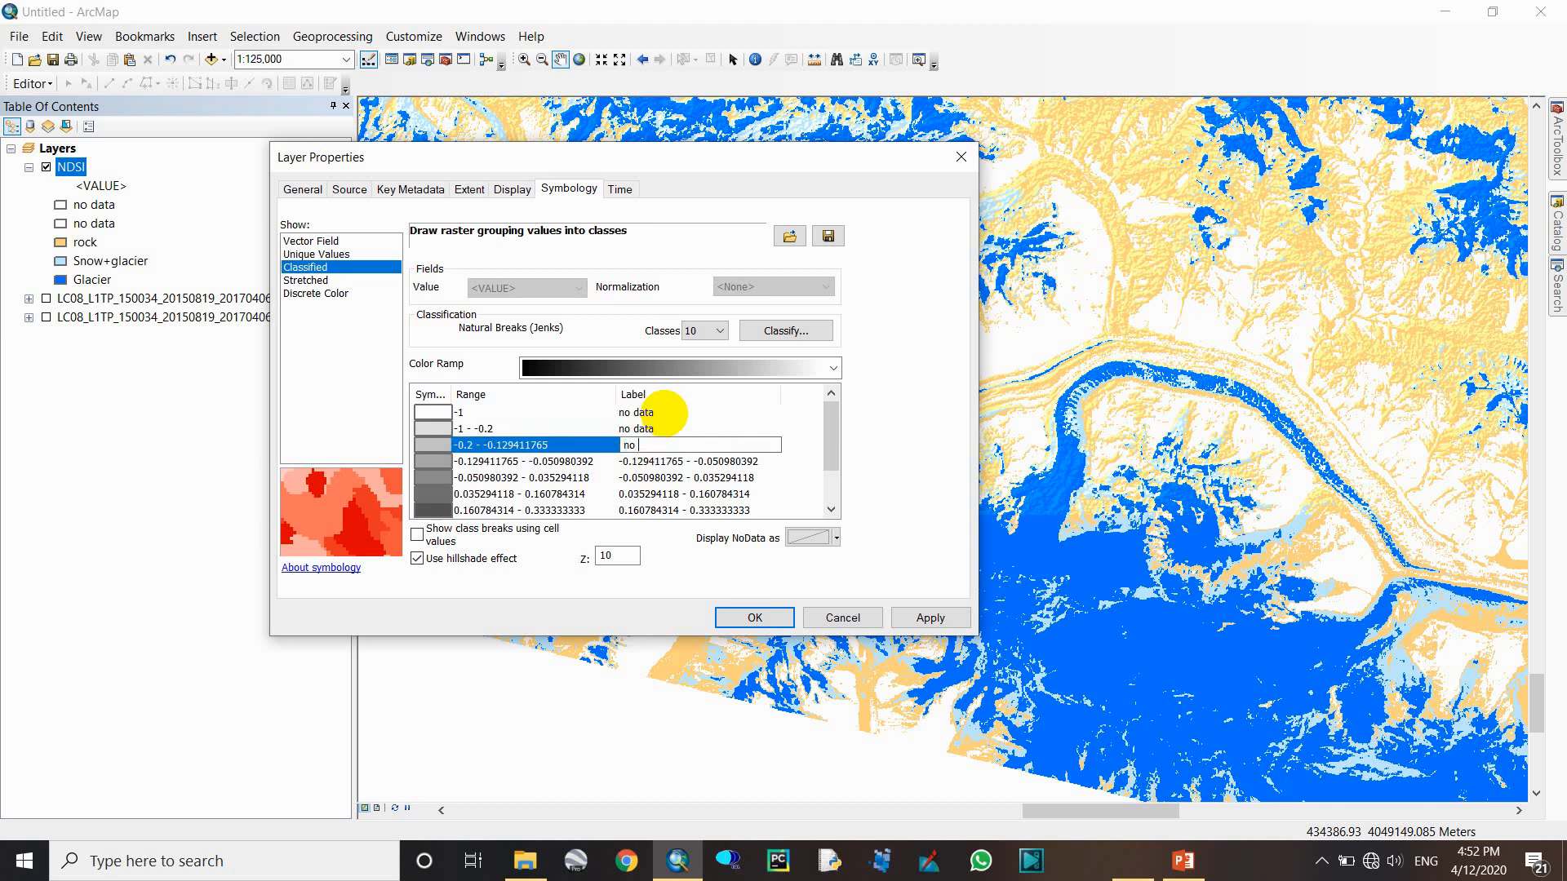
{"action": "type", "text": " data"}
{"action": "key", "text": "Return"}
{"action": "type", "text": "no"}
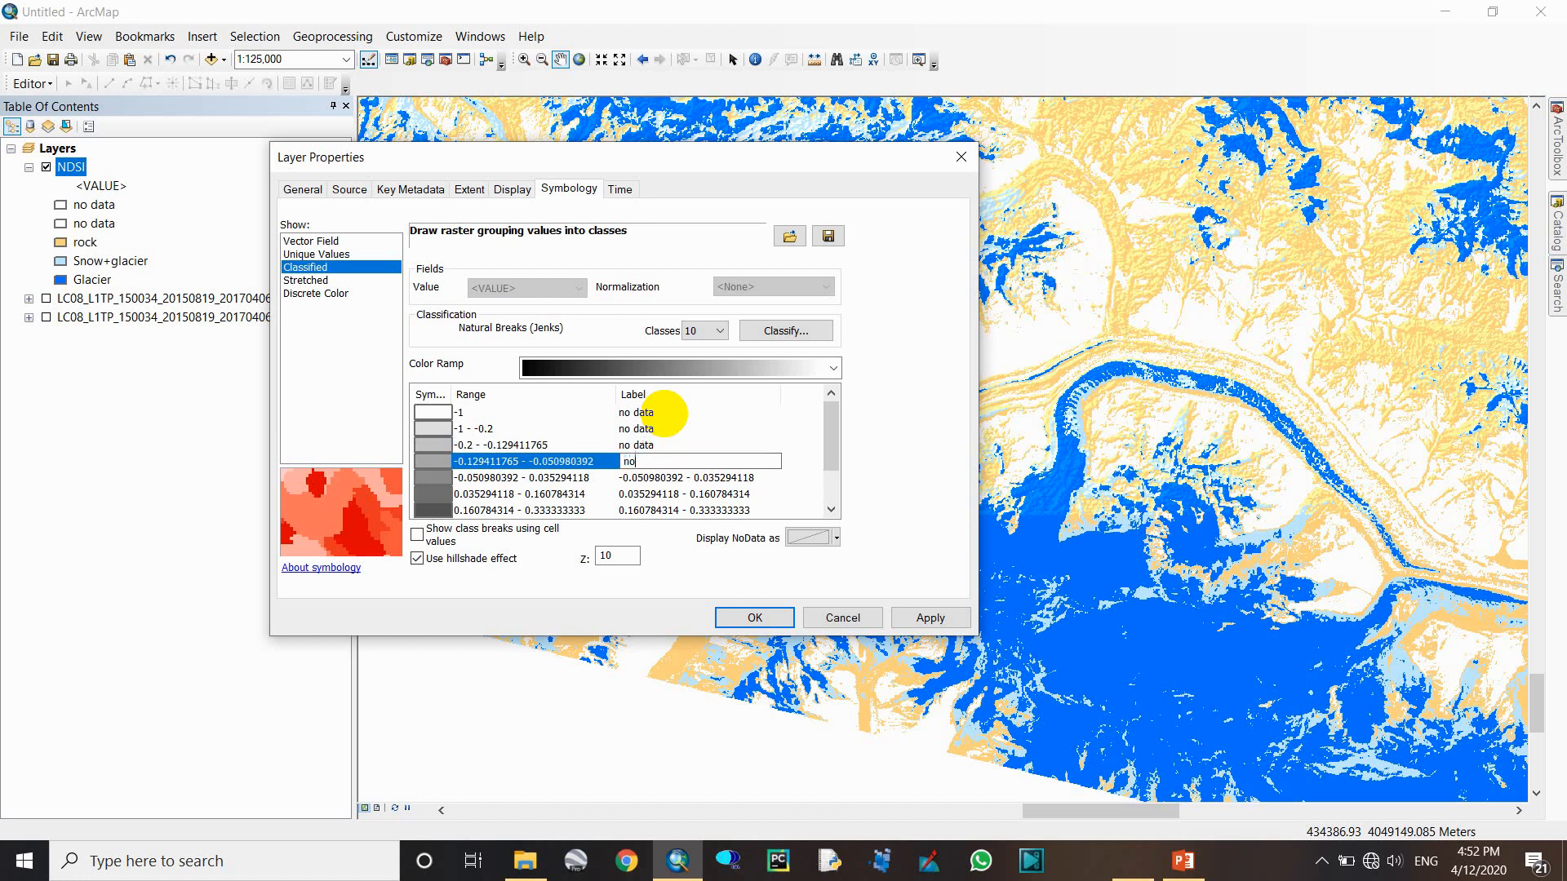
{"action": "type", "text": " data"}
{"action": "key", "text": "Return"}
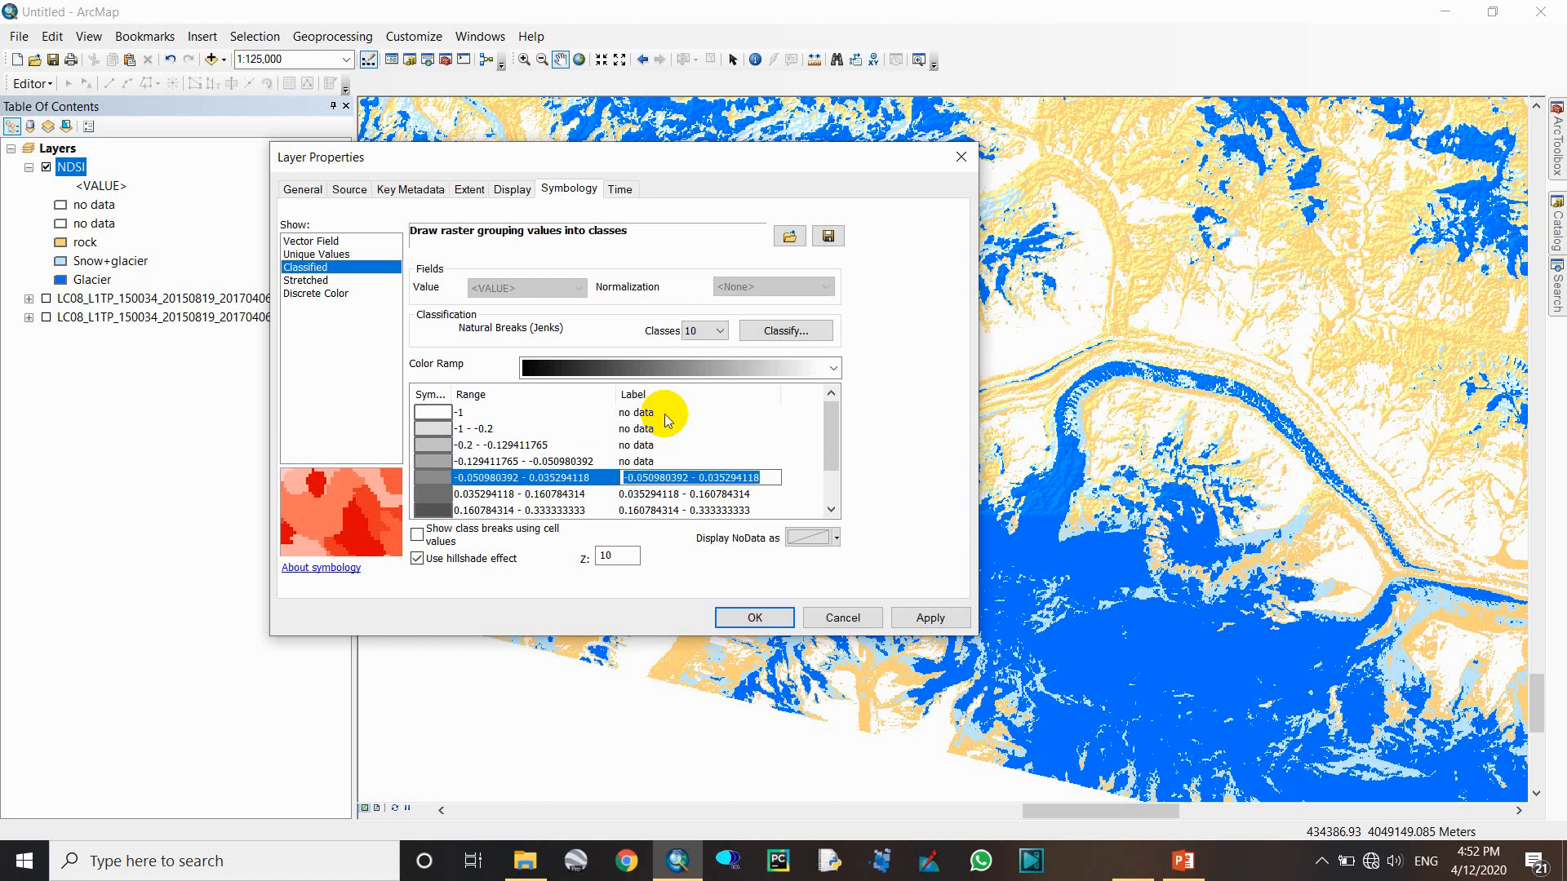
- Label the three classes from -0.050980392 to 0.333333333 as "rock", "thin snow" and "snow" in ascending order
{"action": "type", "text": "rock"}
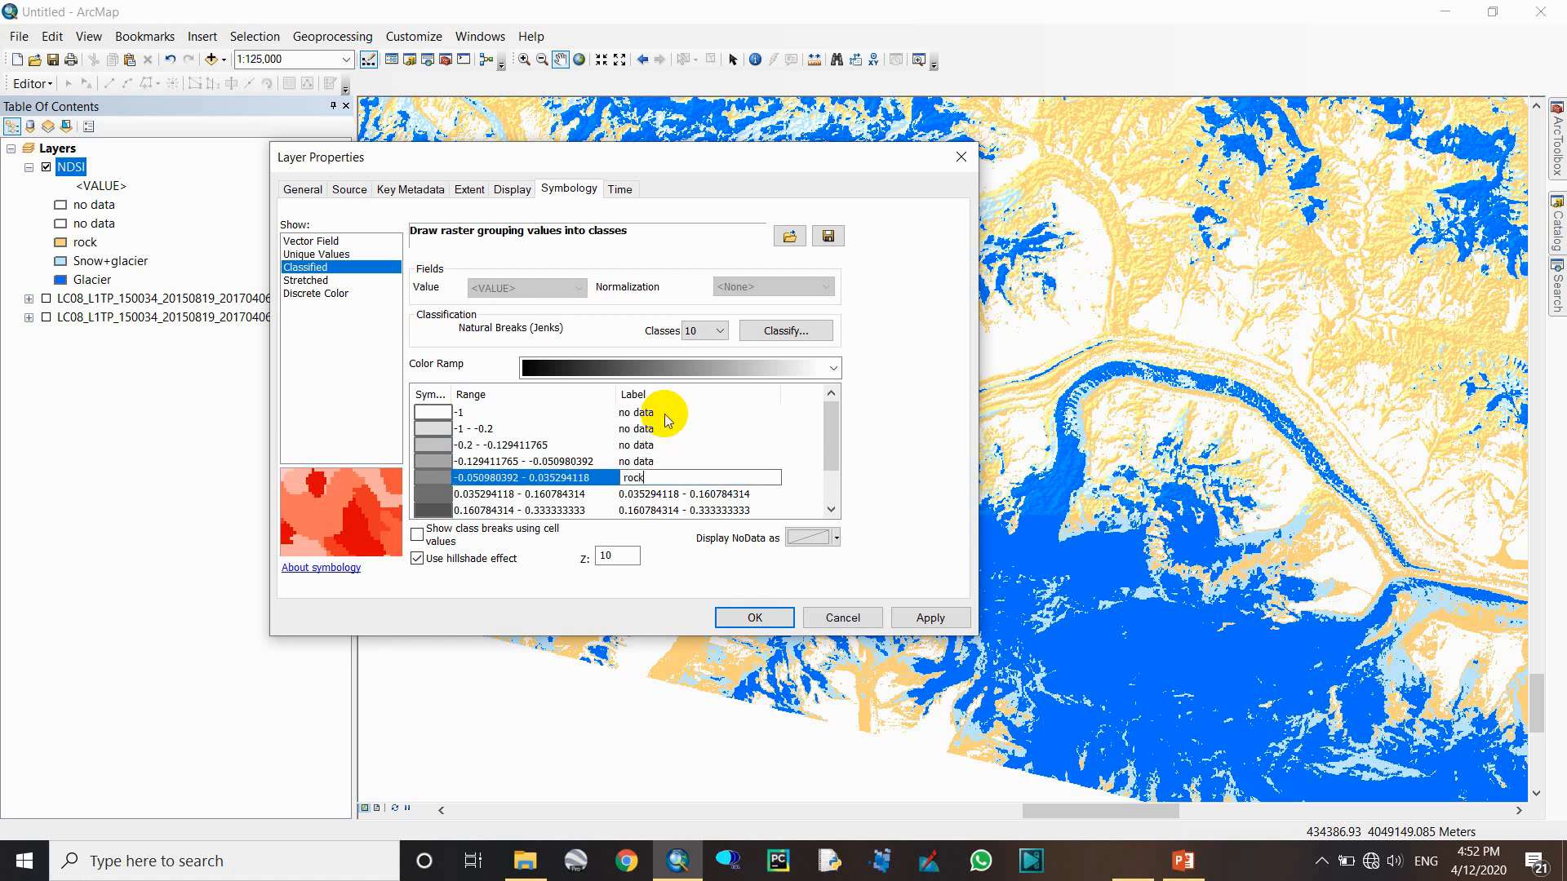
{"action": "key", "text": "Return"}
{"action": "key", "text": "Return"}
{"action": "key", "text": "Return"}
{"action": "key", "text": "Return"}
{"action": "key", "text": "Return"}
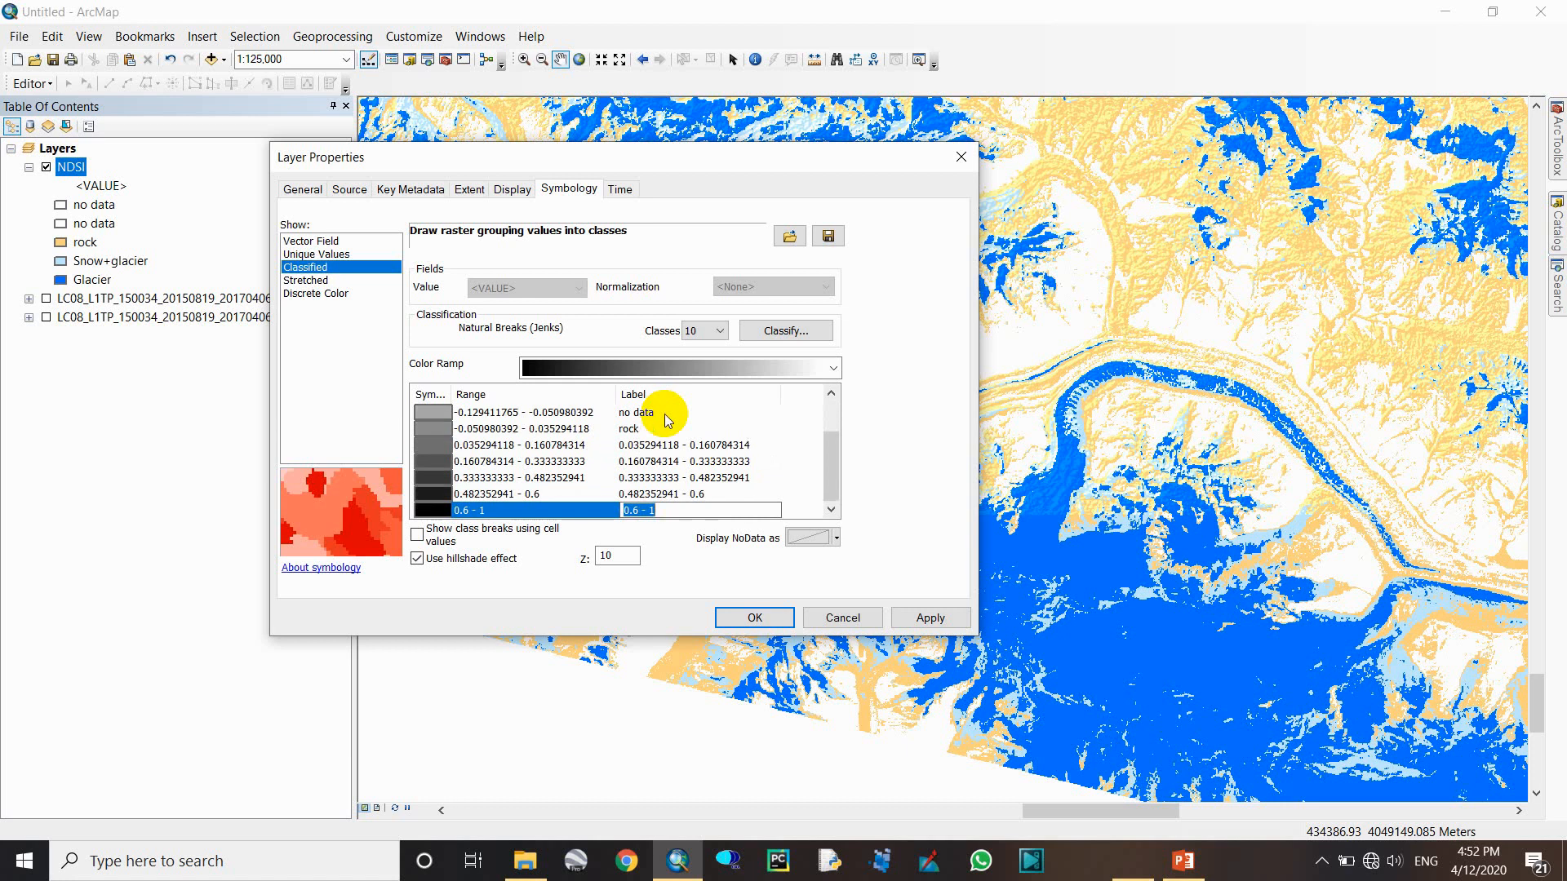
{"action": "key", "text": "Up"}
{"action": "key", "text": "Up"}
{"action": "key", "text": "Up"}
{"action": "key", "text": "Up"}
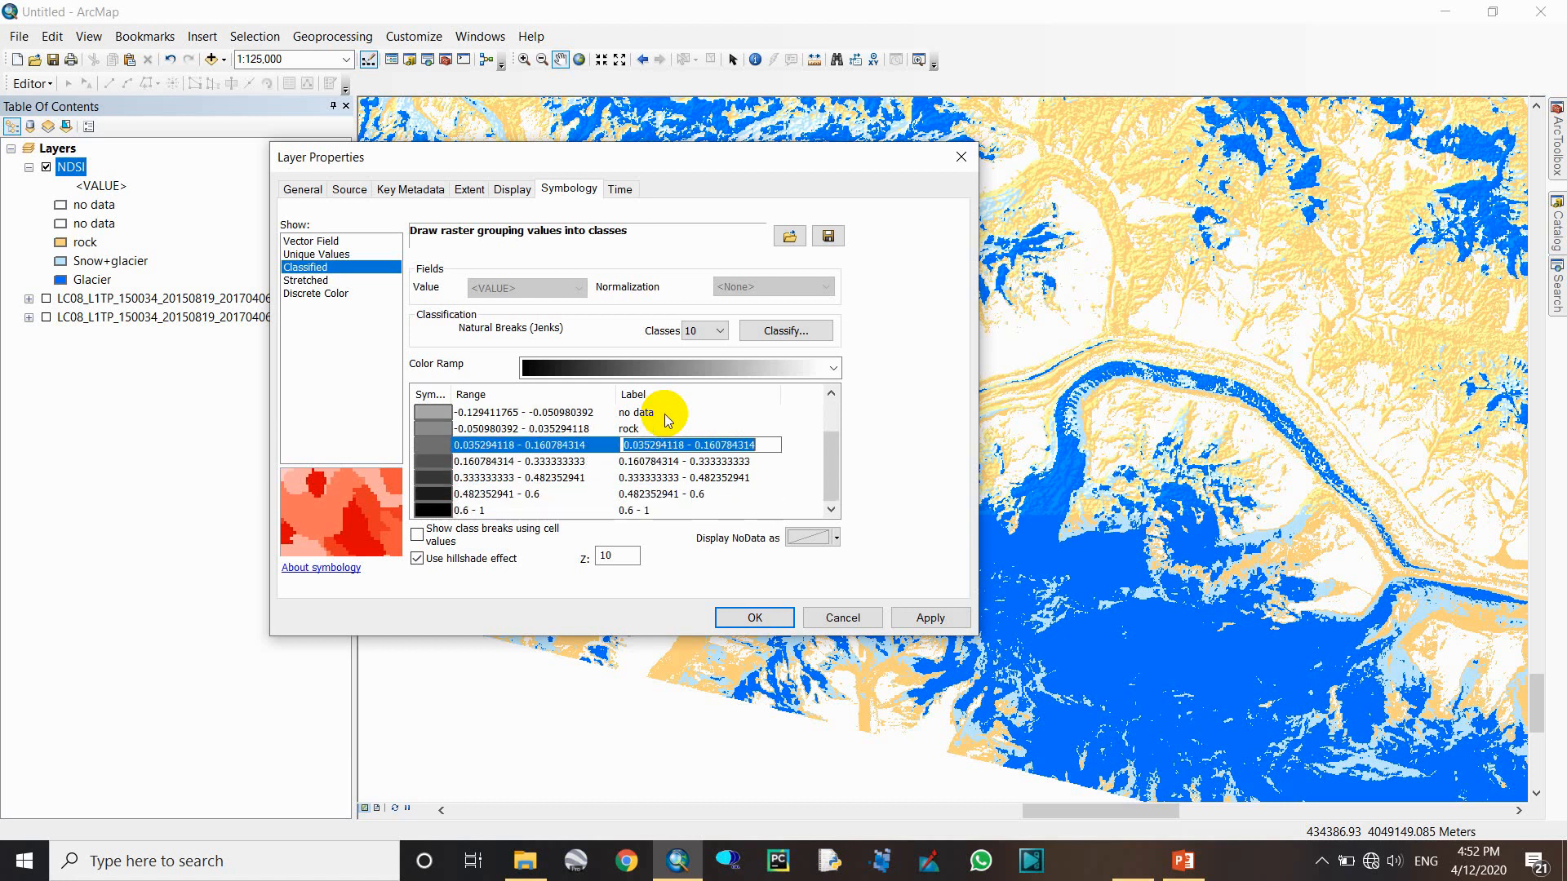
{"action": "type", "text": "t"}
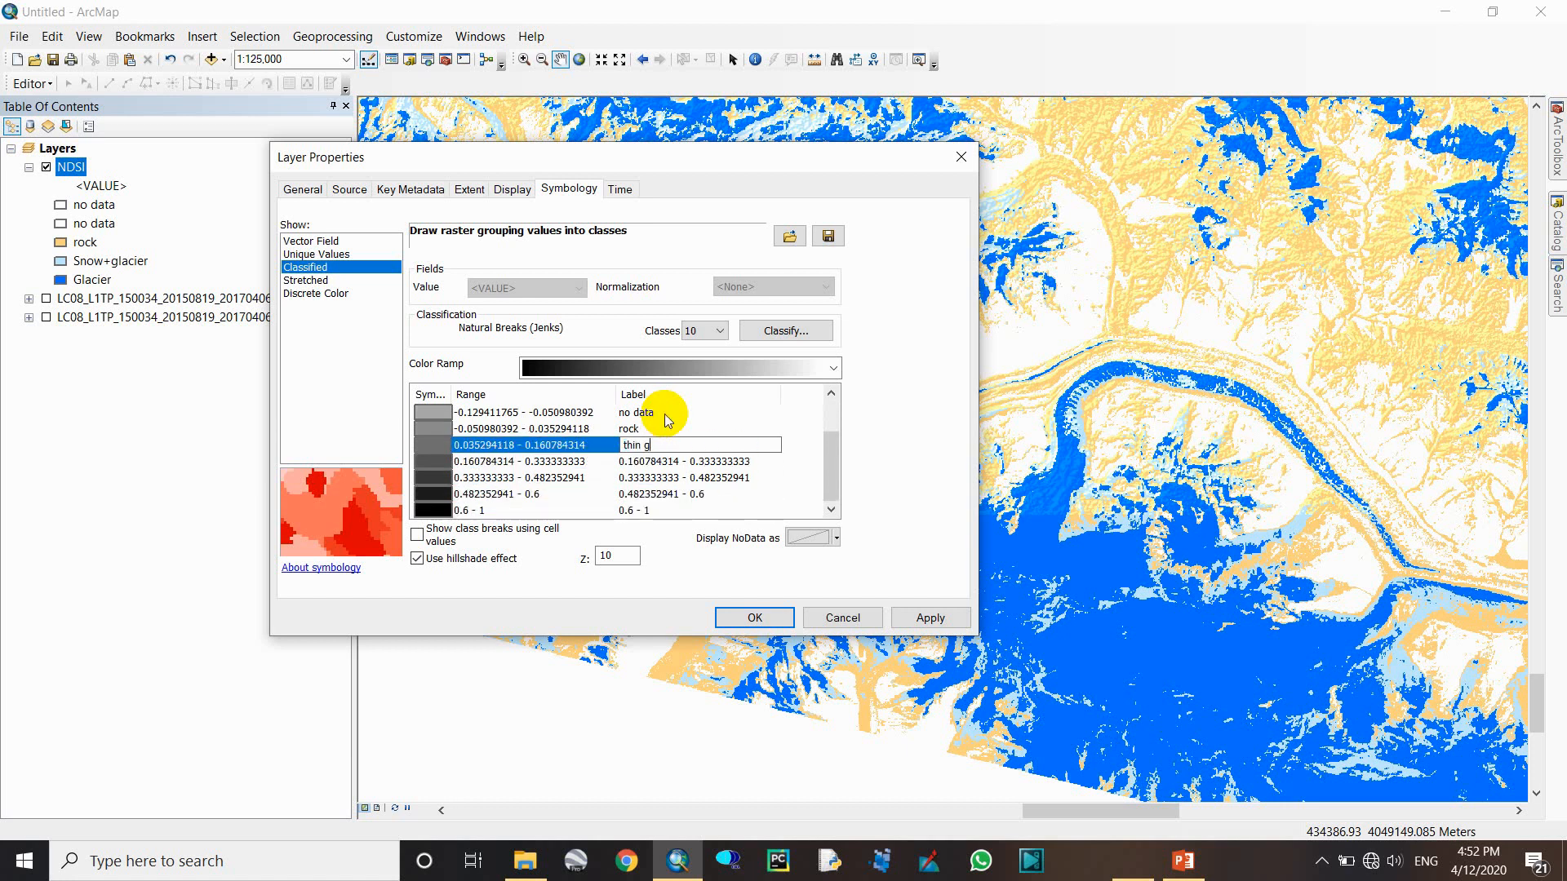
{"action": "type", "text": "hin snow"}
{"action": "key", "text": "Return"}
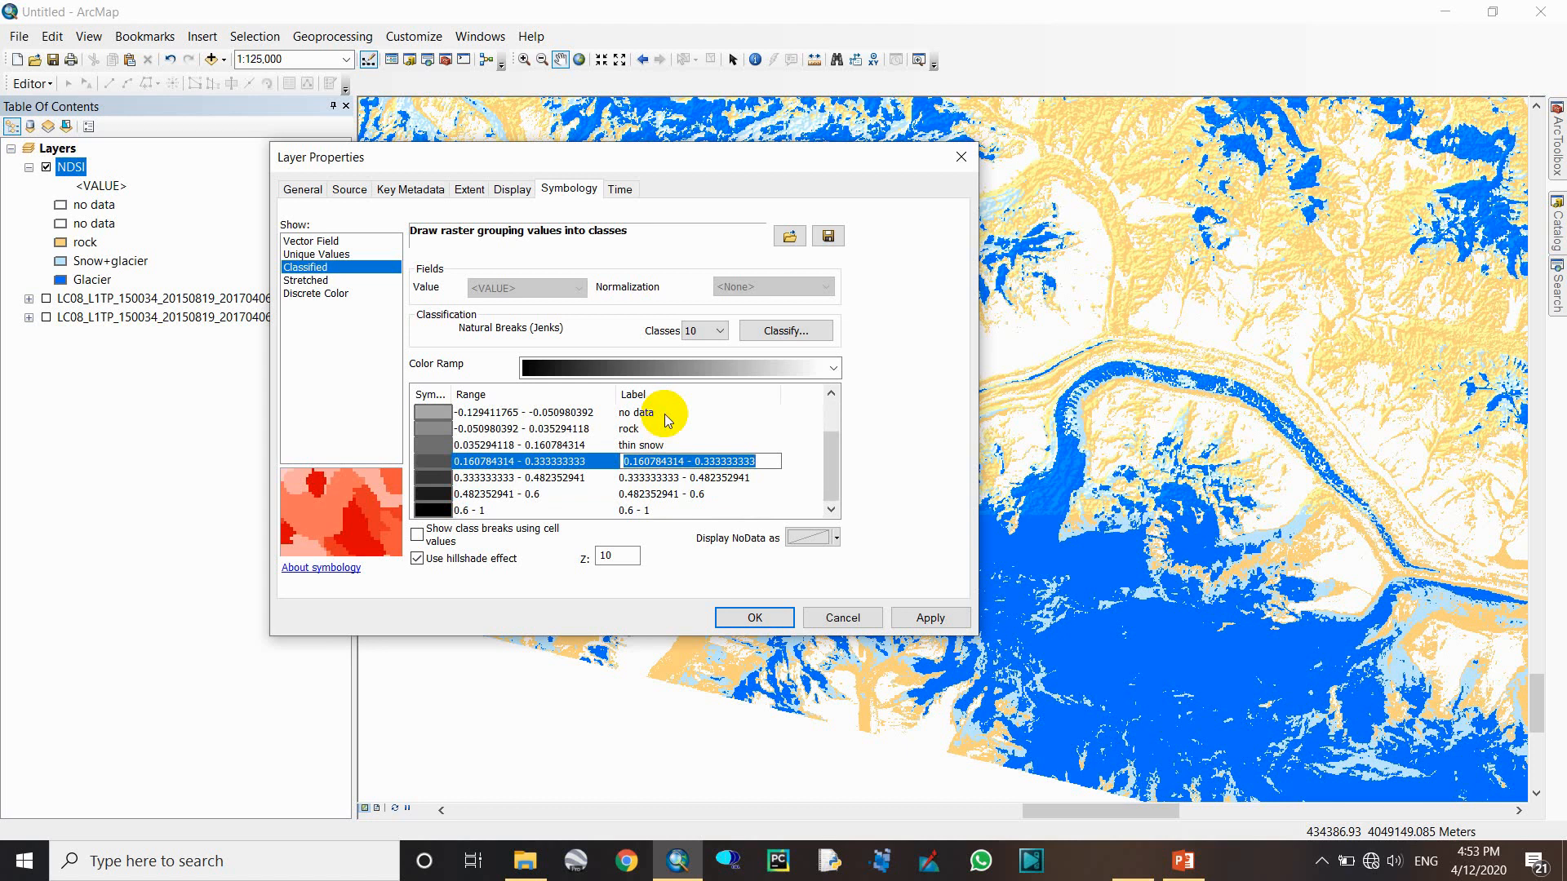
{"action": "type", "text": "snow"}
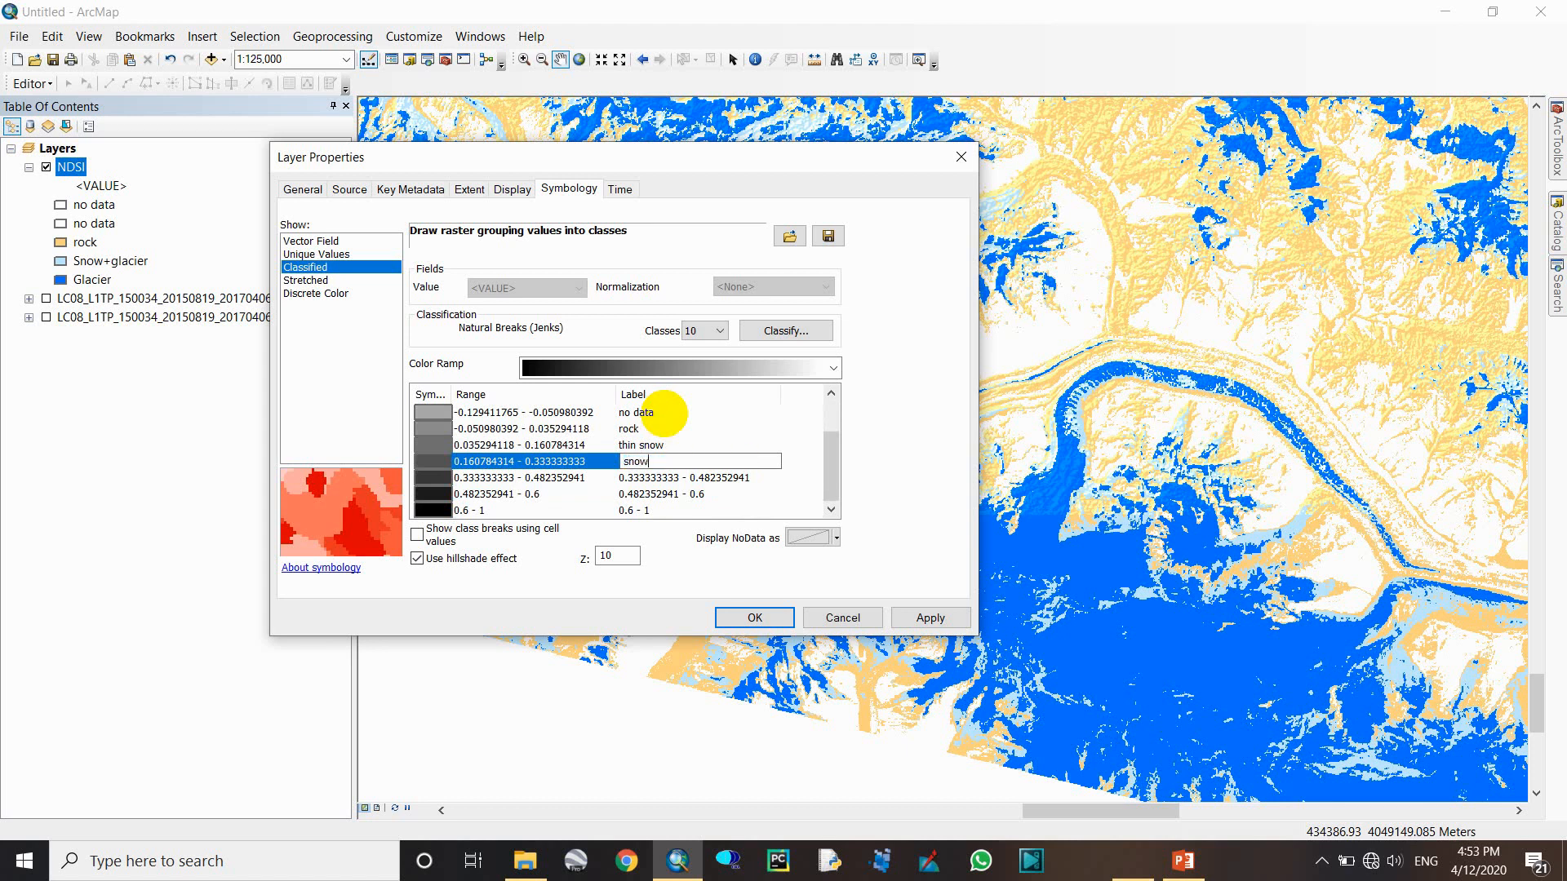
{"action": "key", "text": "Return"}
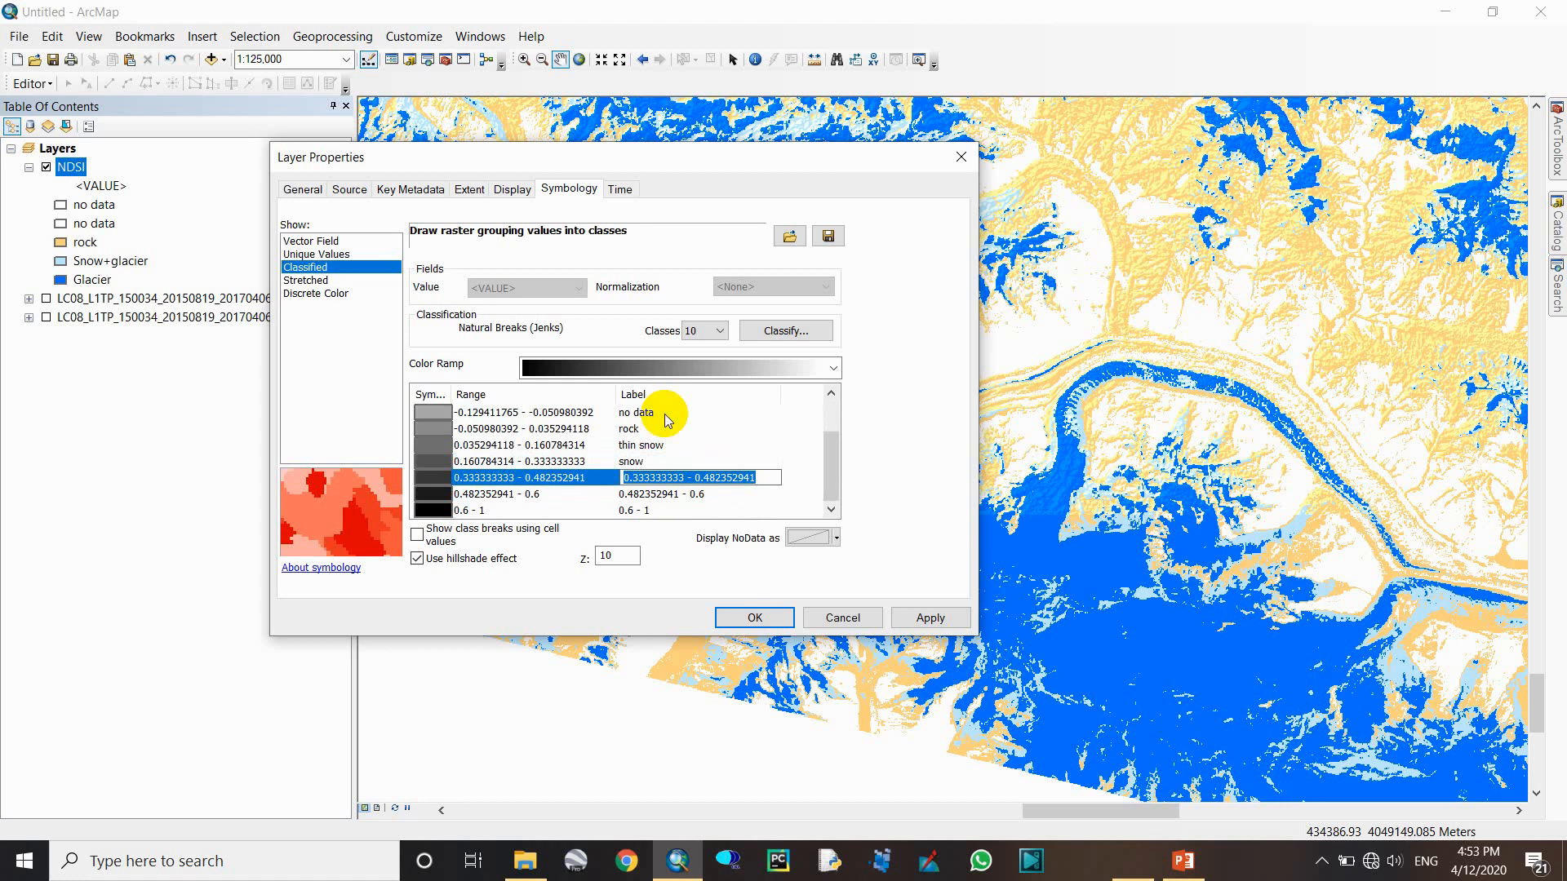
- Label the three highest classes, covering 0.333333333 to 1, as "Glacier"
{"action": "type", "text": "G"}
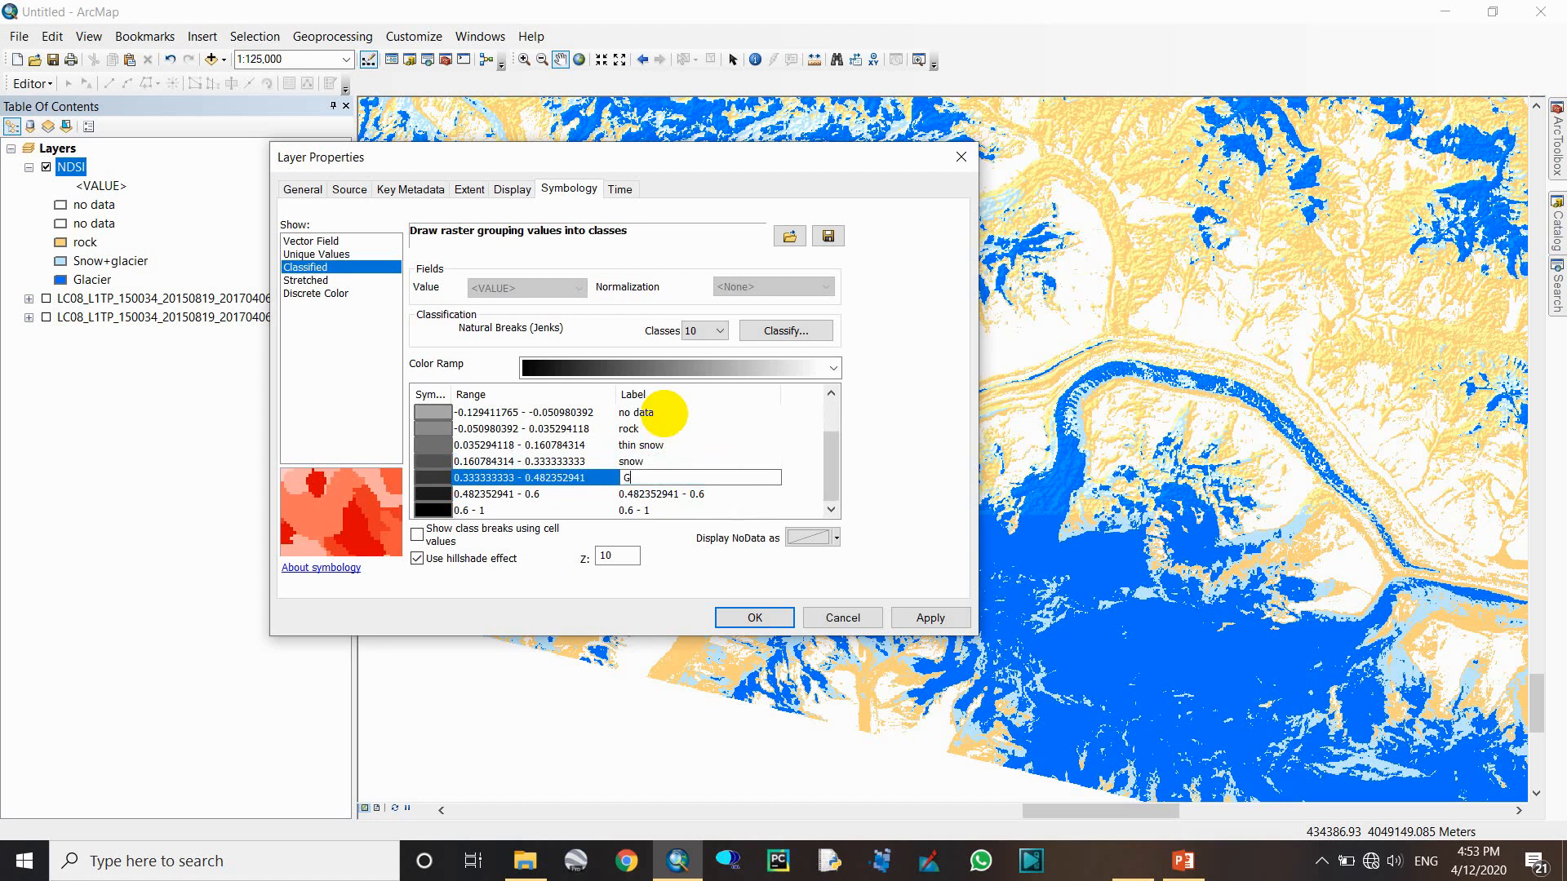
{"action": "type", "text": "lacier"}
{"action": "key", "text": "Return"}
{"action": "type", "text": "G"}
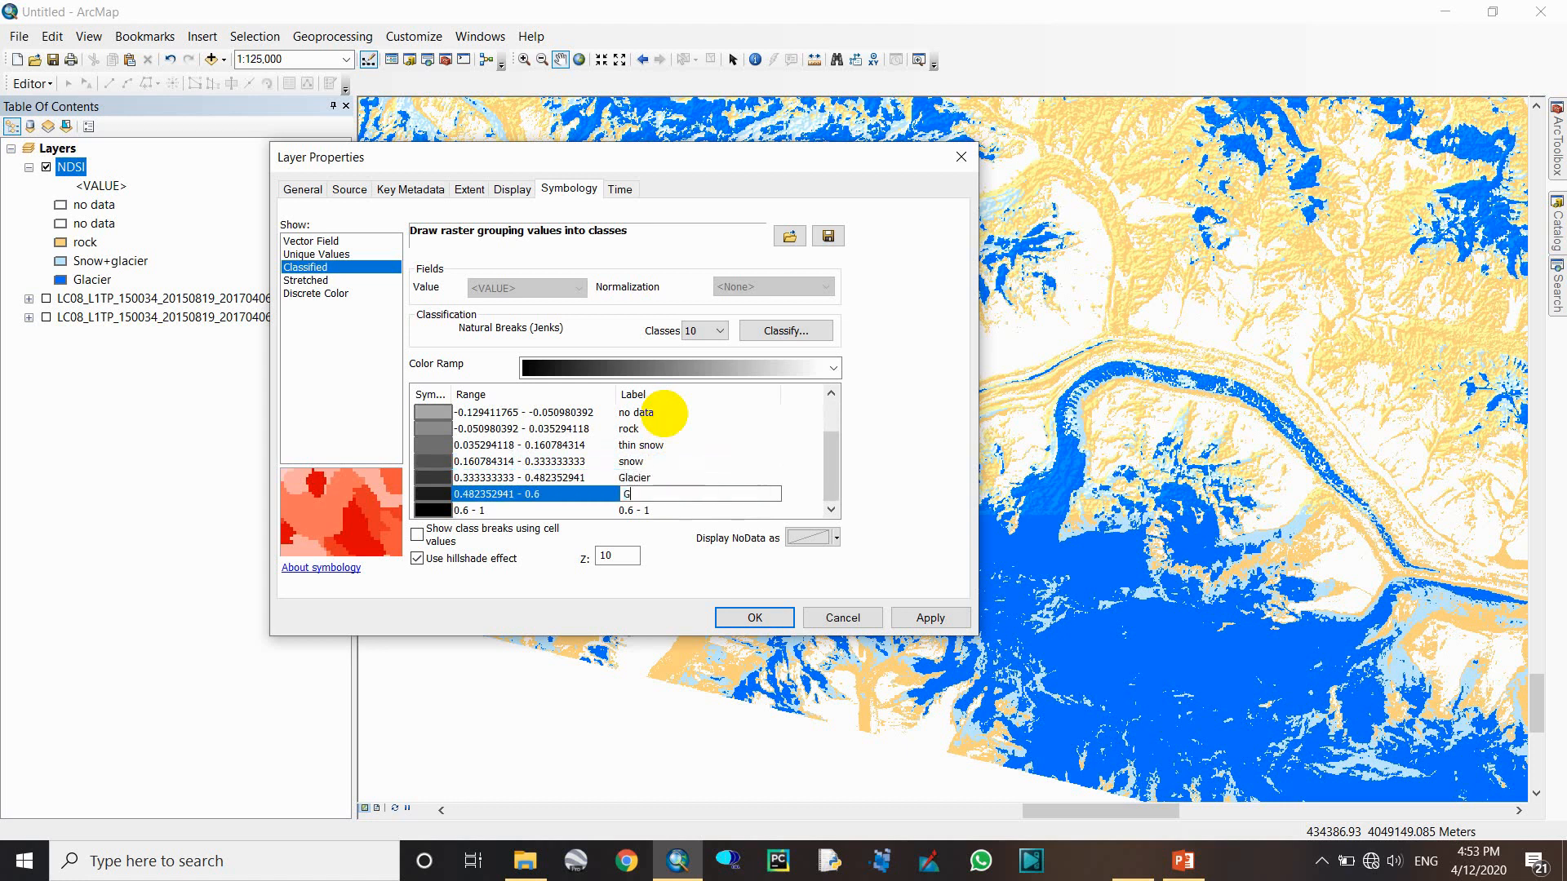
{"action": "key", "text": "Return"}
{"action": "type", "text": "Glacier"}
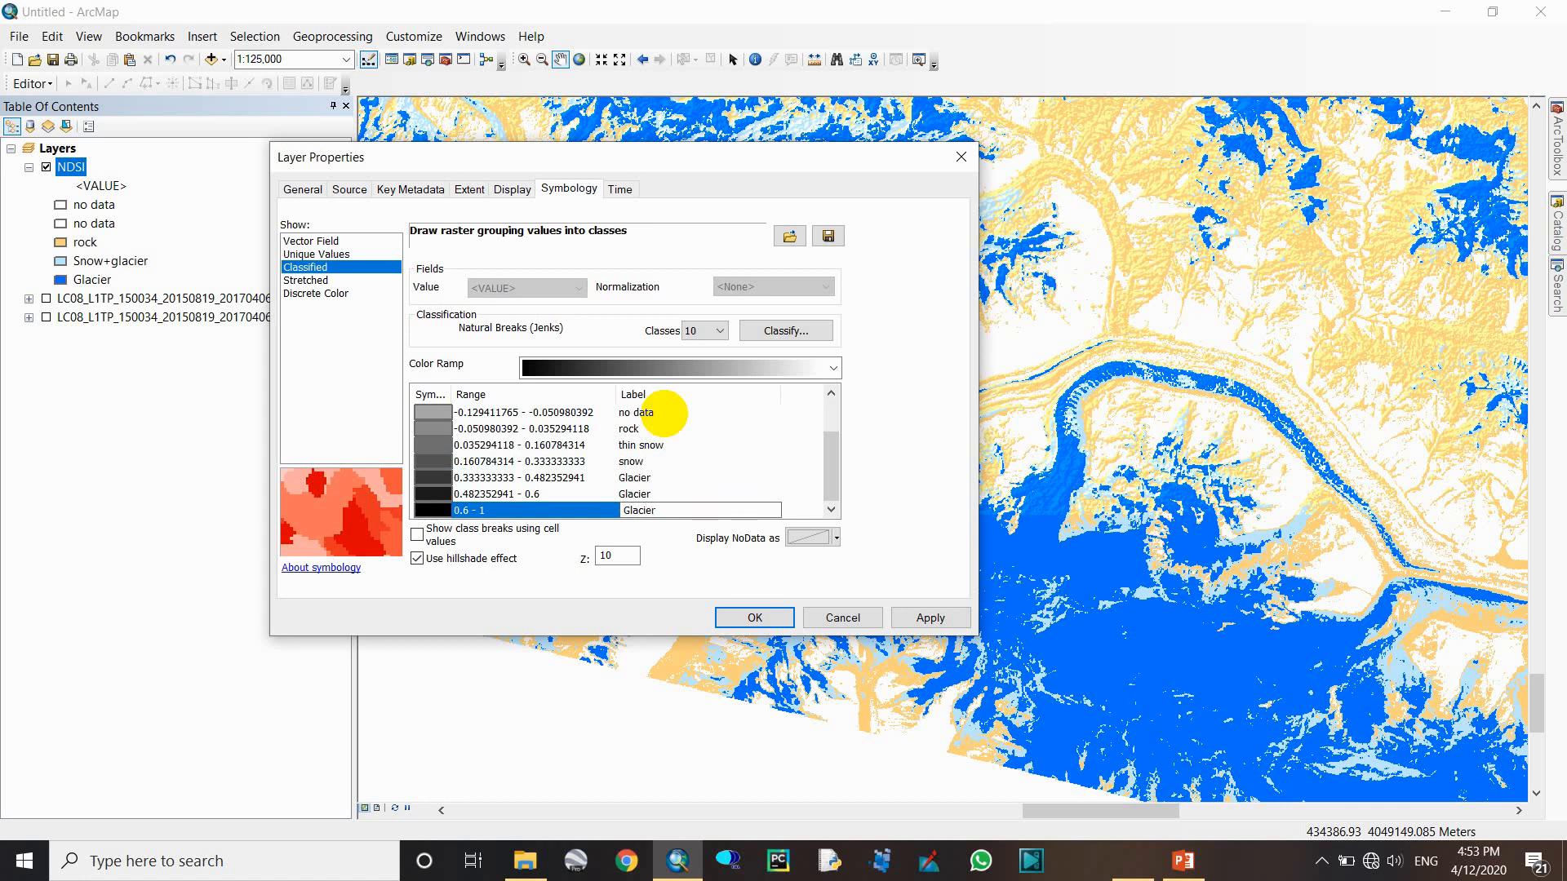
{"action": "key", "text": "Up"}
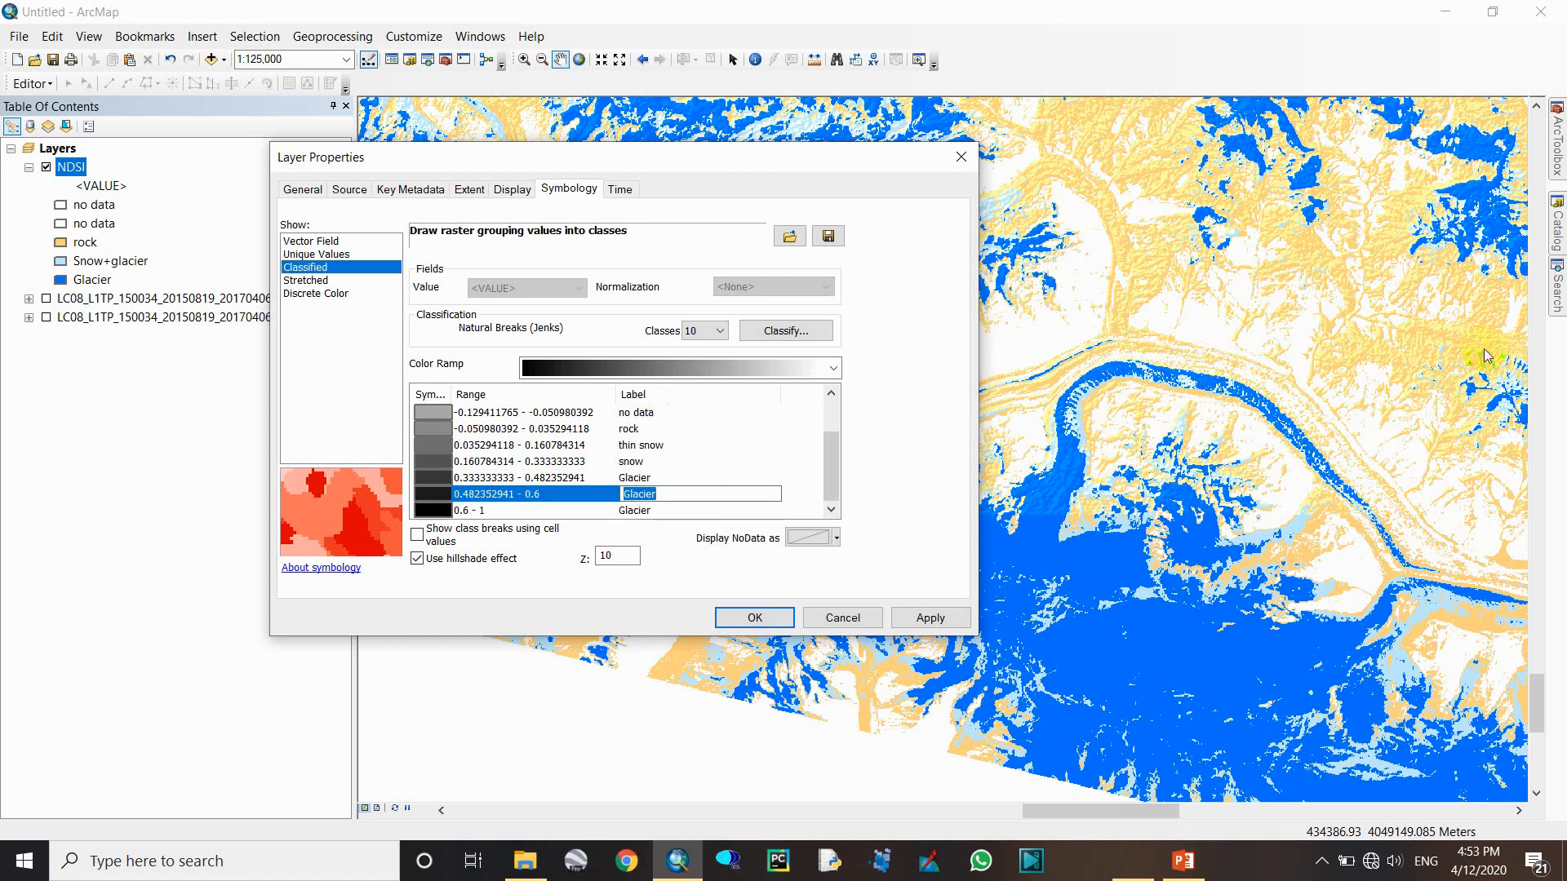
{"action": "key", "text": "Escape"}
- Set the symbols of the second, third and fourth "no data" classes to white
{"action": "scroll", "coordinate": [463, 478], "scroll_direction": "up", "scroll_amount": 1}
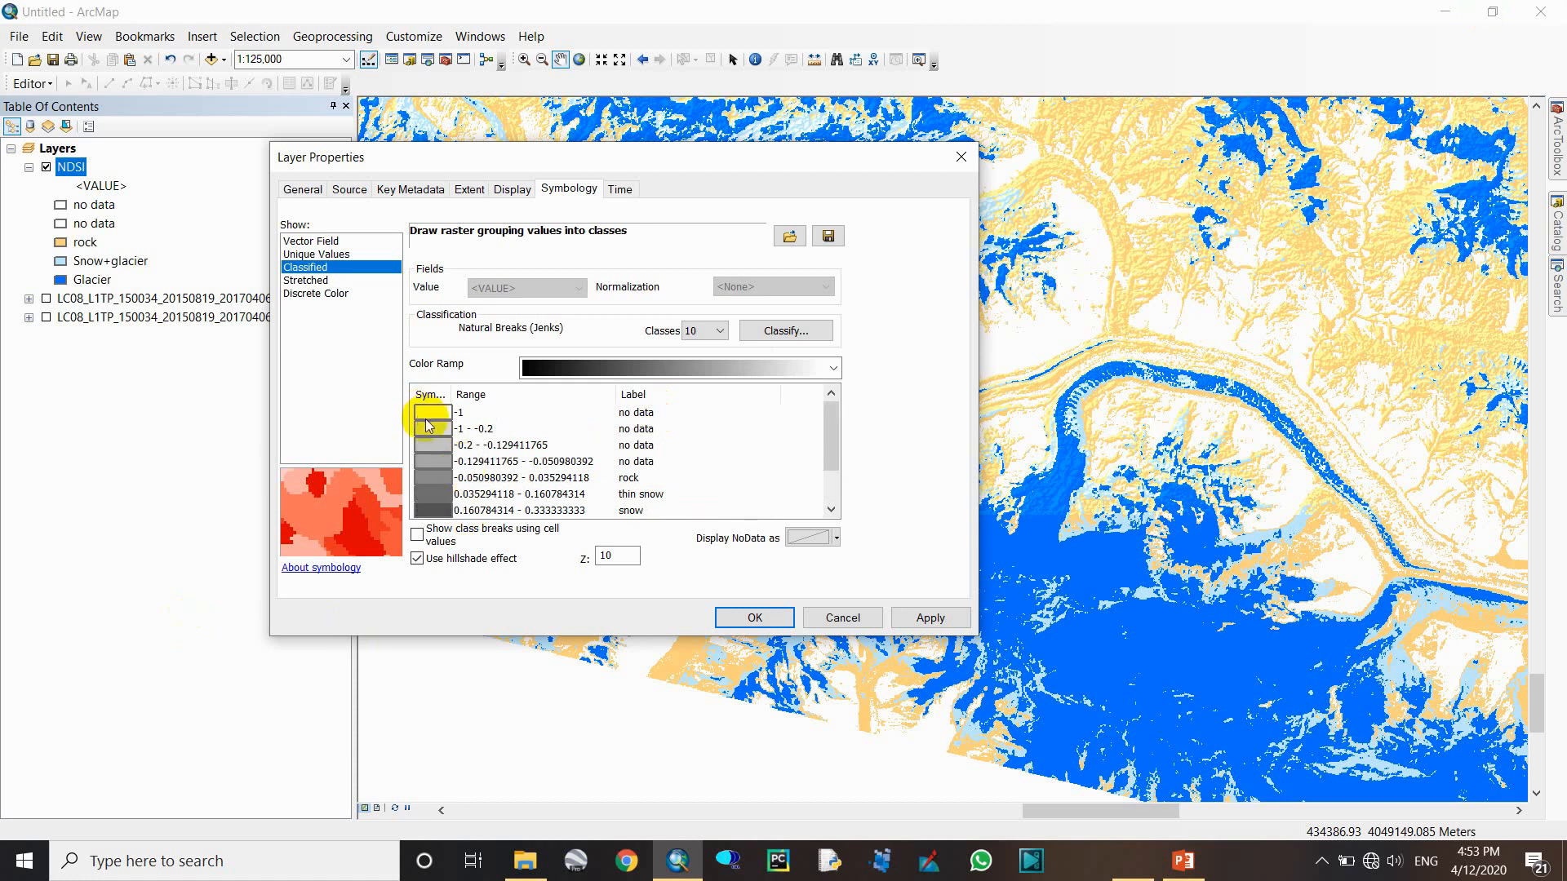
{"action": "right_click", "coordinate": [440, 430]}
{"action": "left_click", "coordinate": [432, 428]}
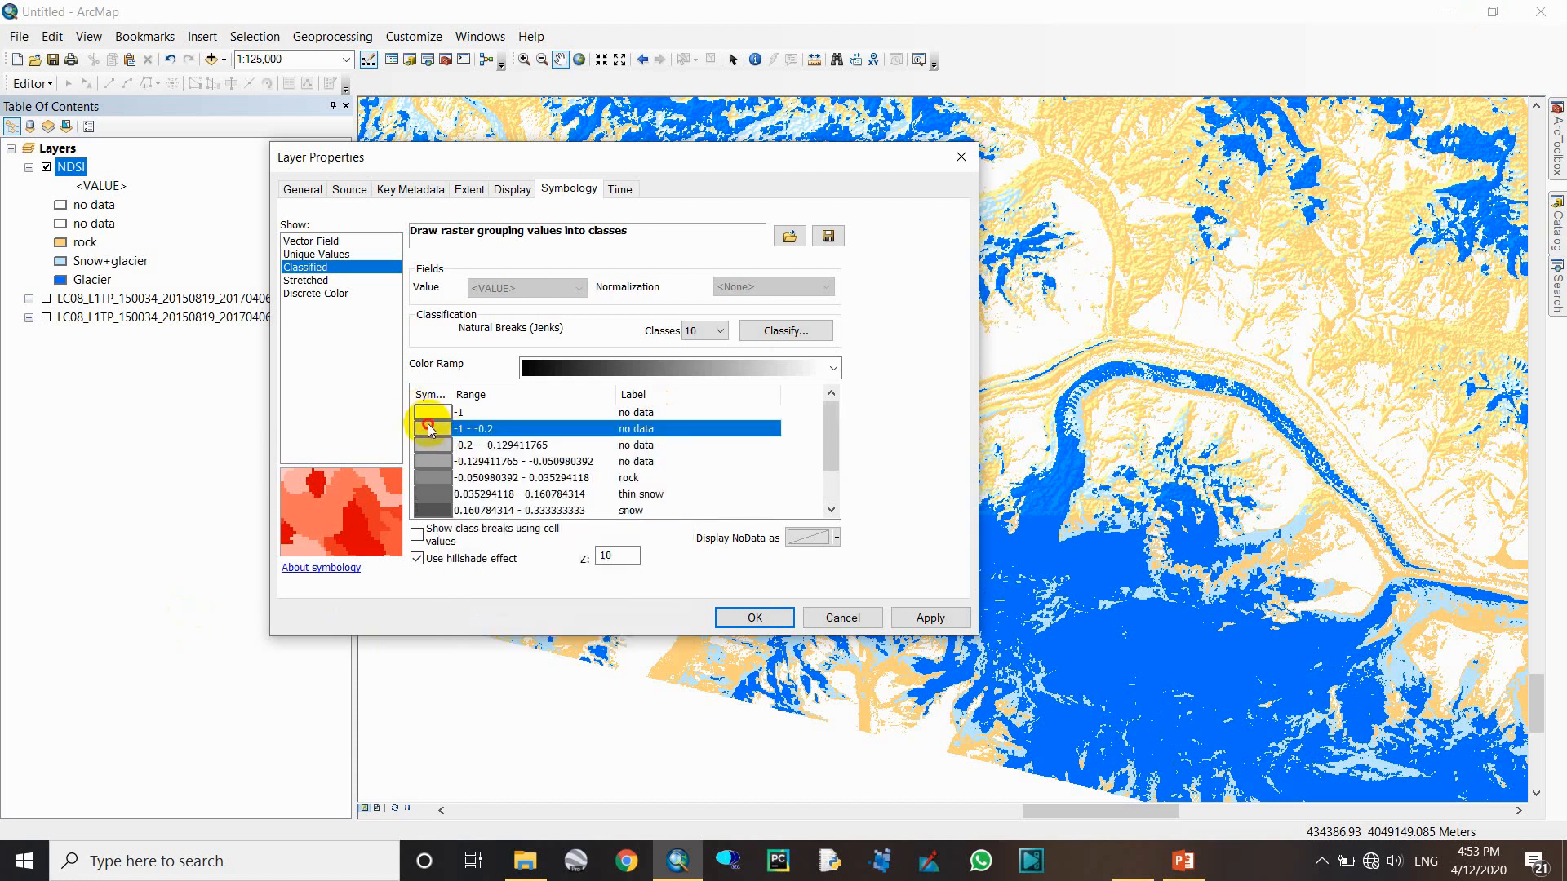
{"action": "left_click", "coordinate": [433, 428]}
{"action": "left_click", "coordinate": [402, 439]}
{"action": "left_click", "coordinate": [433, 445]}
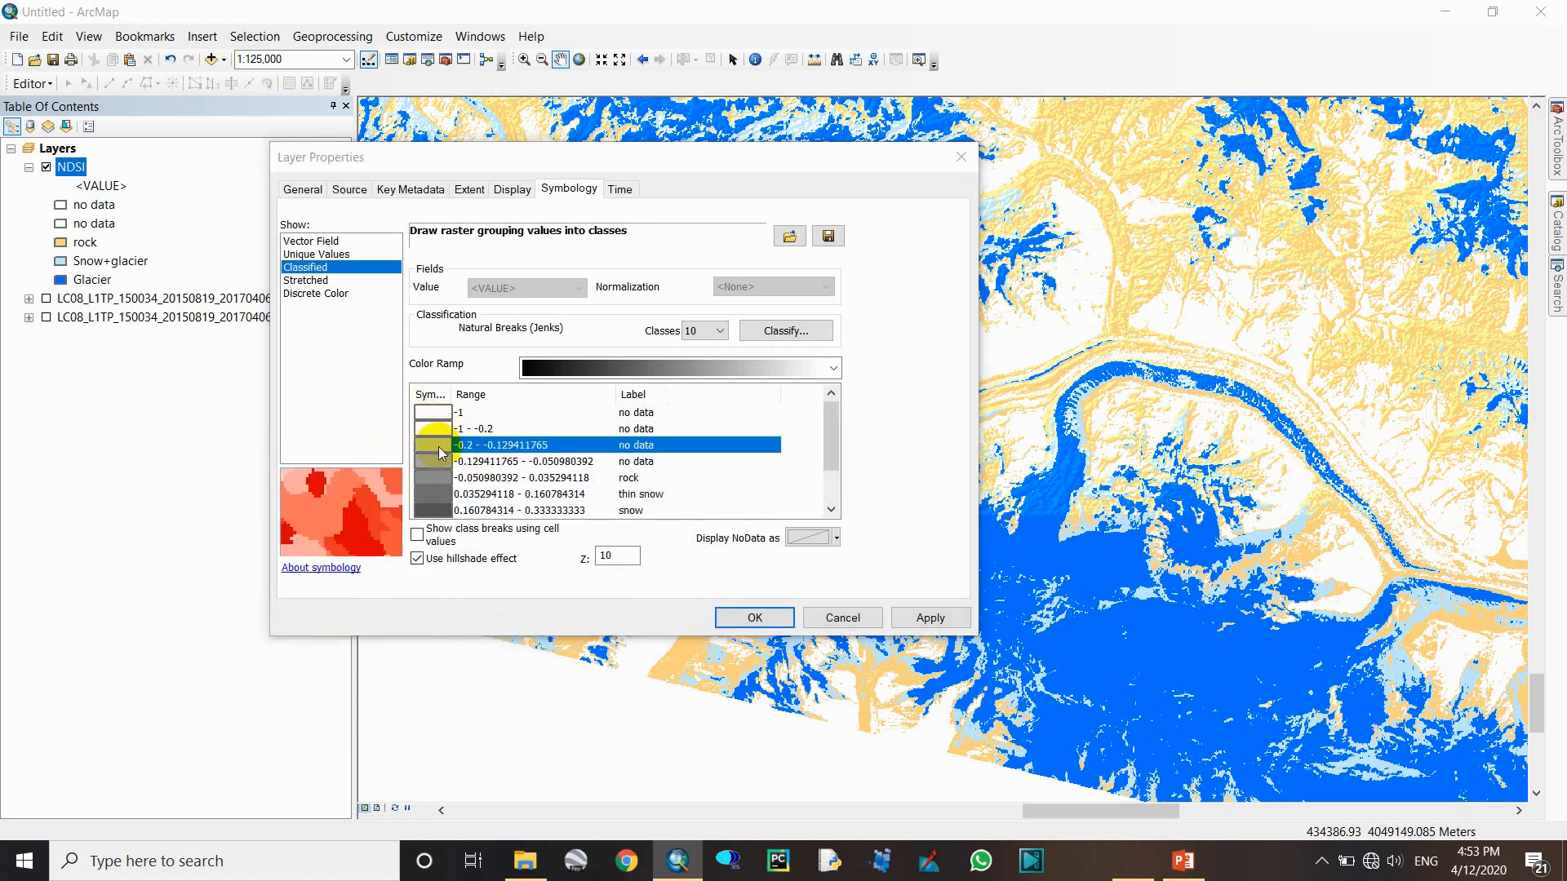
{"action": "left_click", "coordinate": [432, 445]}
{"action": "left_click", "coordinate": [416, 455]}
{"action": "left_click", "coordinate": [437, 464]}
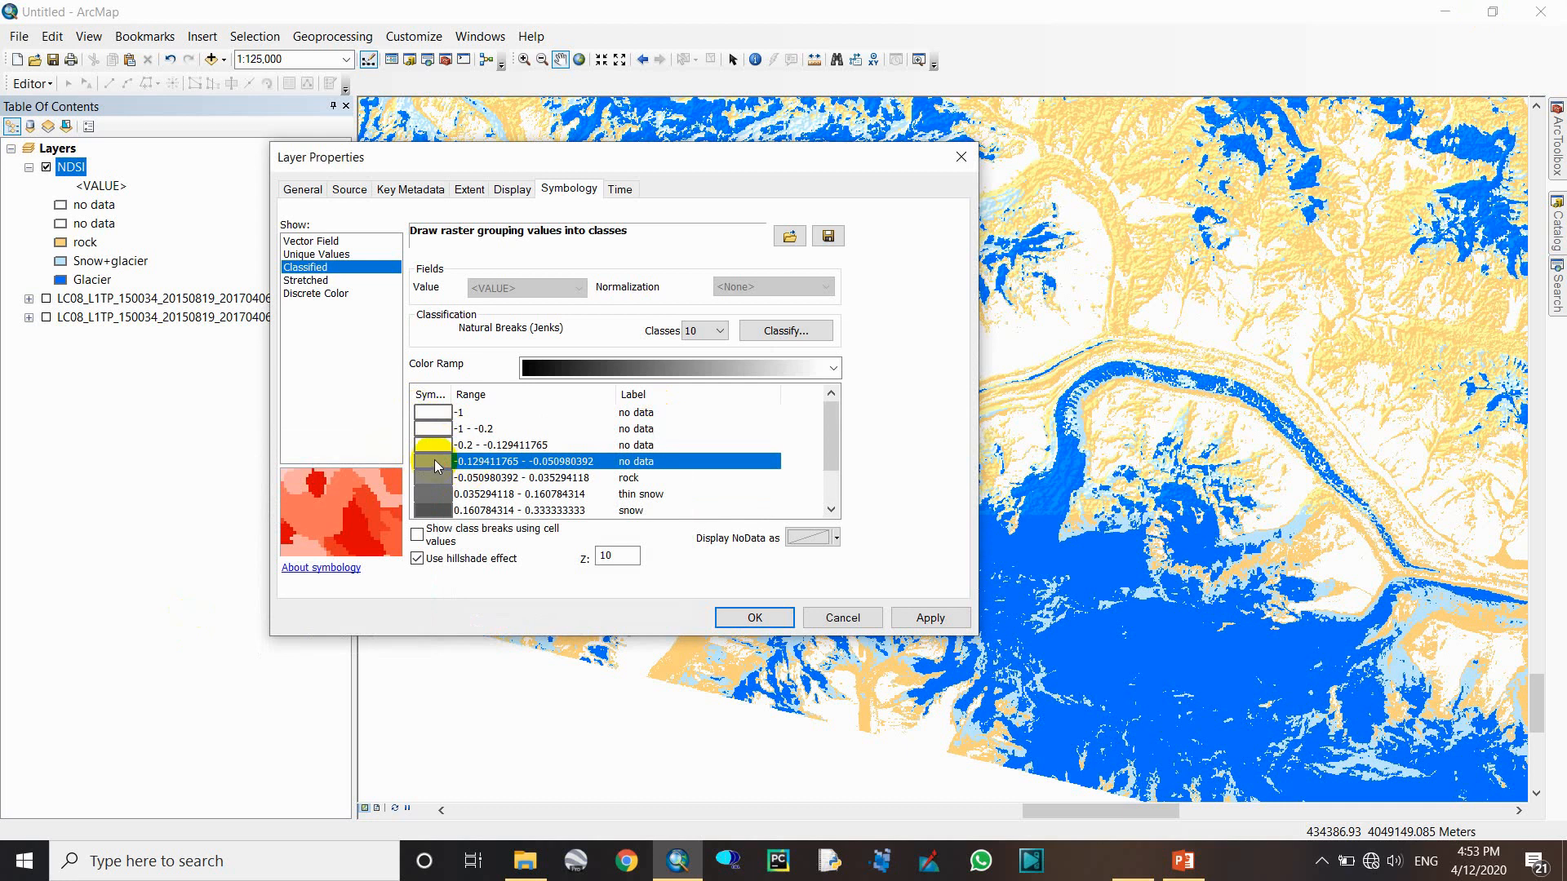
{"action": "left_click", "coordinate": [434, 461]}
{"action": "left_click", "coordinate": [412, 474]}
- Color the rock class symbol light orange
{"action": "scroll", "coordinate": [438, 457], "scroll_direction": "down", "scroll_amount": 1}
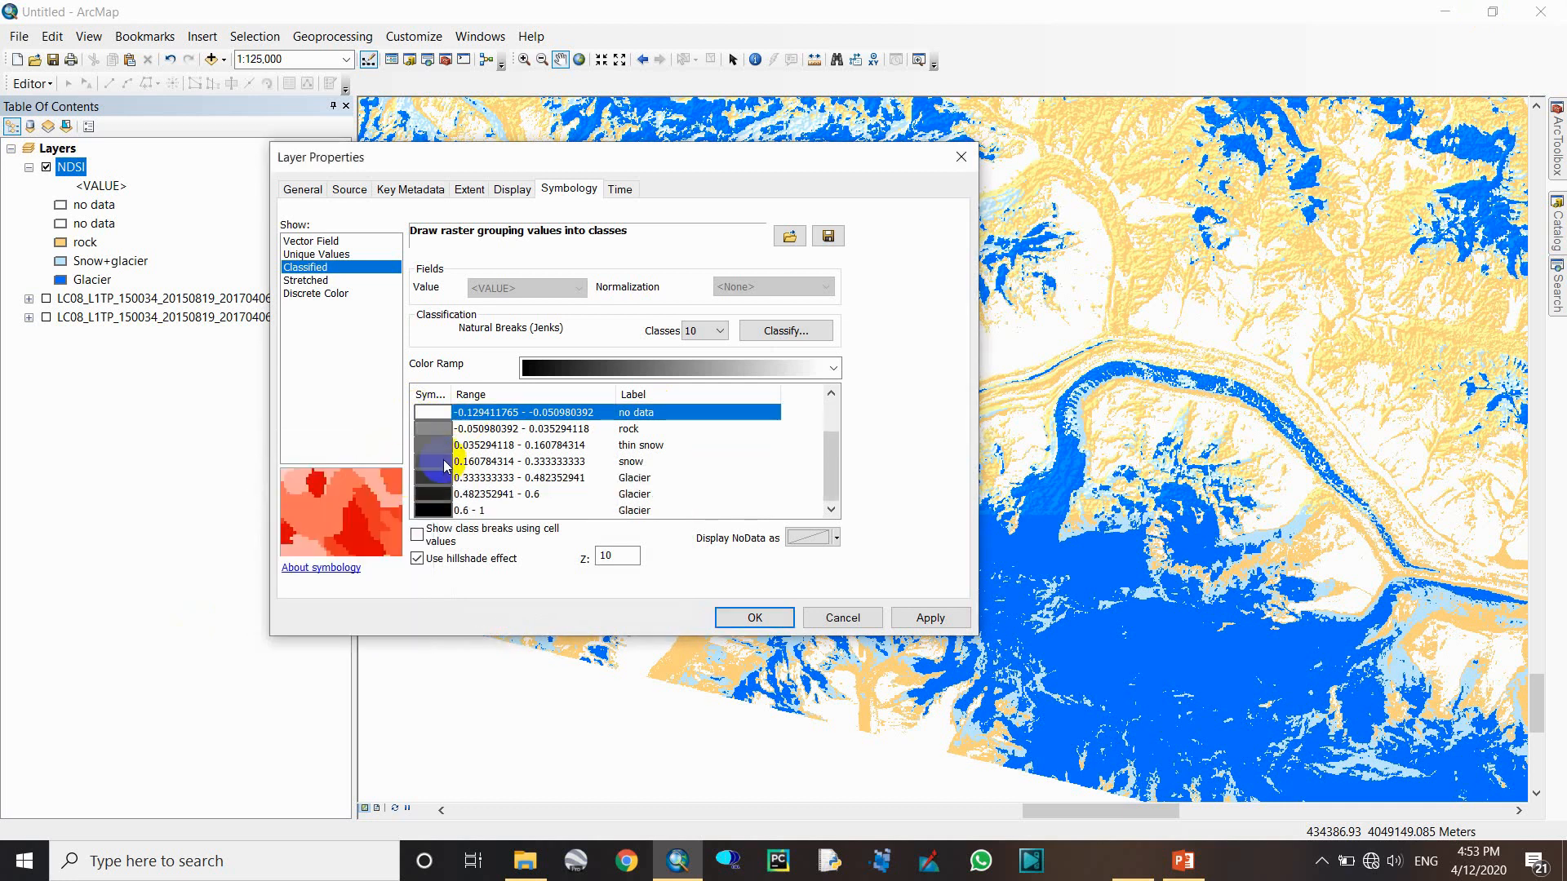
{"action": "left_click", "coordinate": [438, 430]}
{"action": "left_click", "coordinate": [437, 431]}
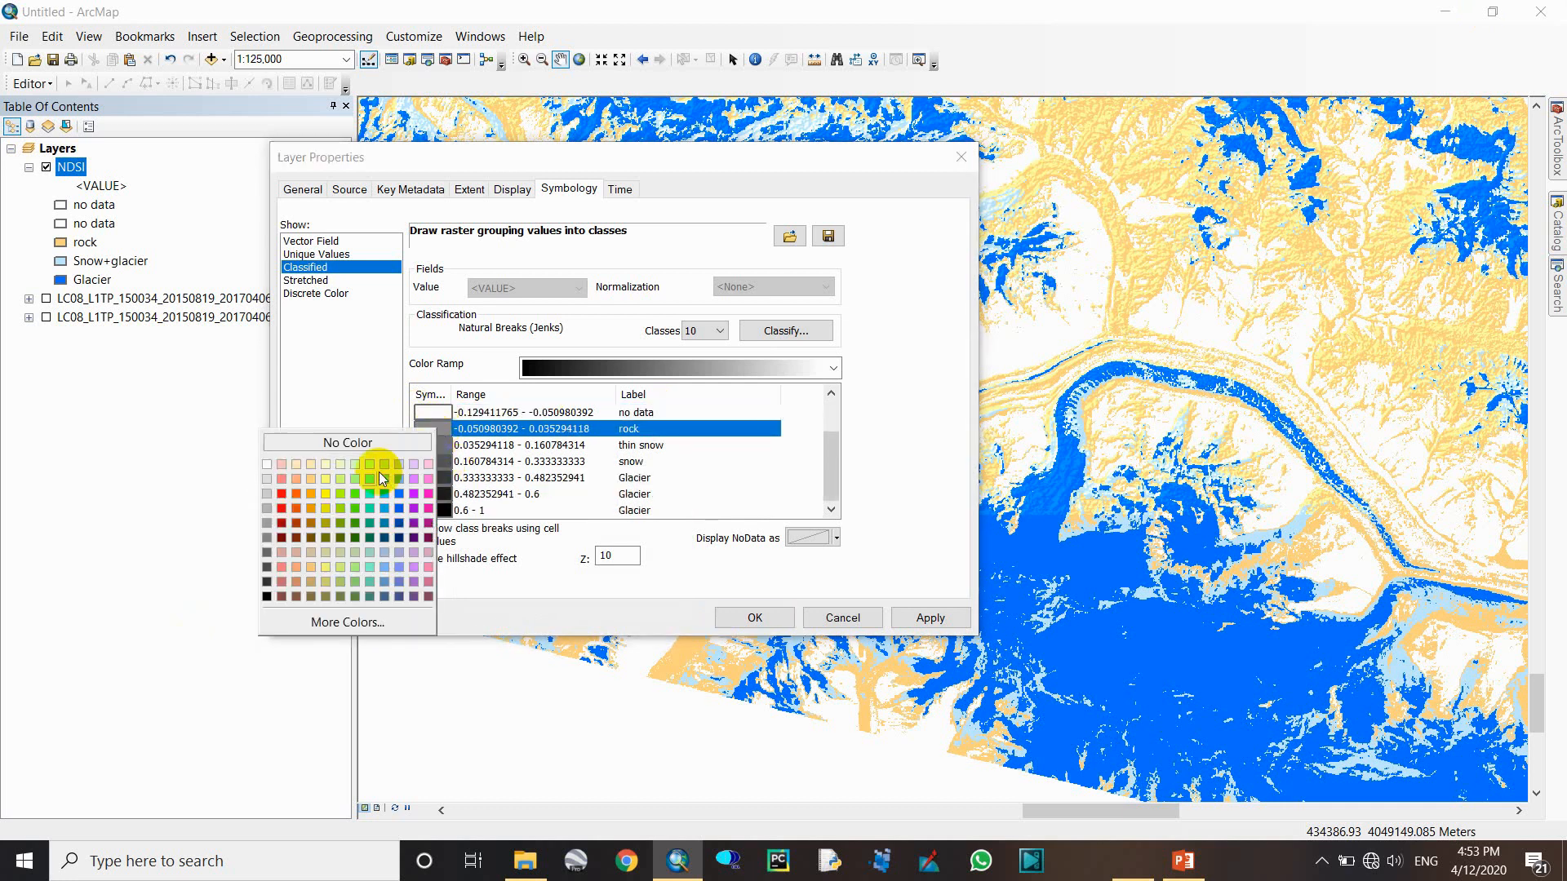
{"action": "left_click", "coordinate": [311, 465]}
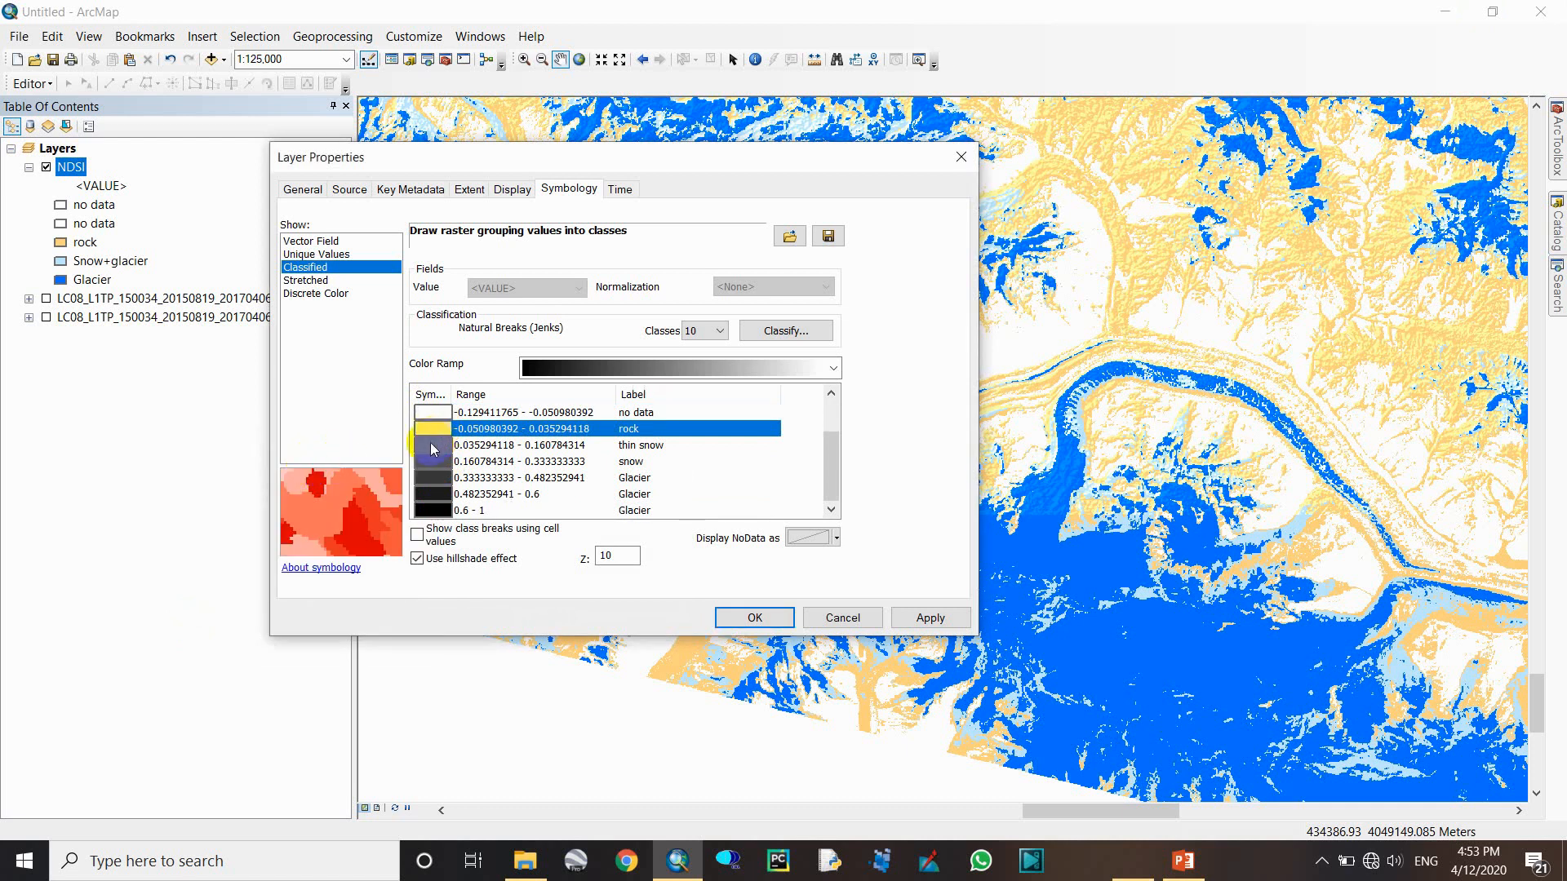
- Color the thin snow class Sodalite Blue and the snow class a stronger sky blue
{"action": "left_click", "coordinate": [433, 450]}
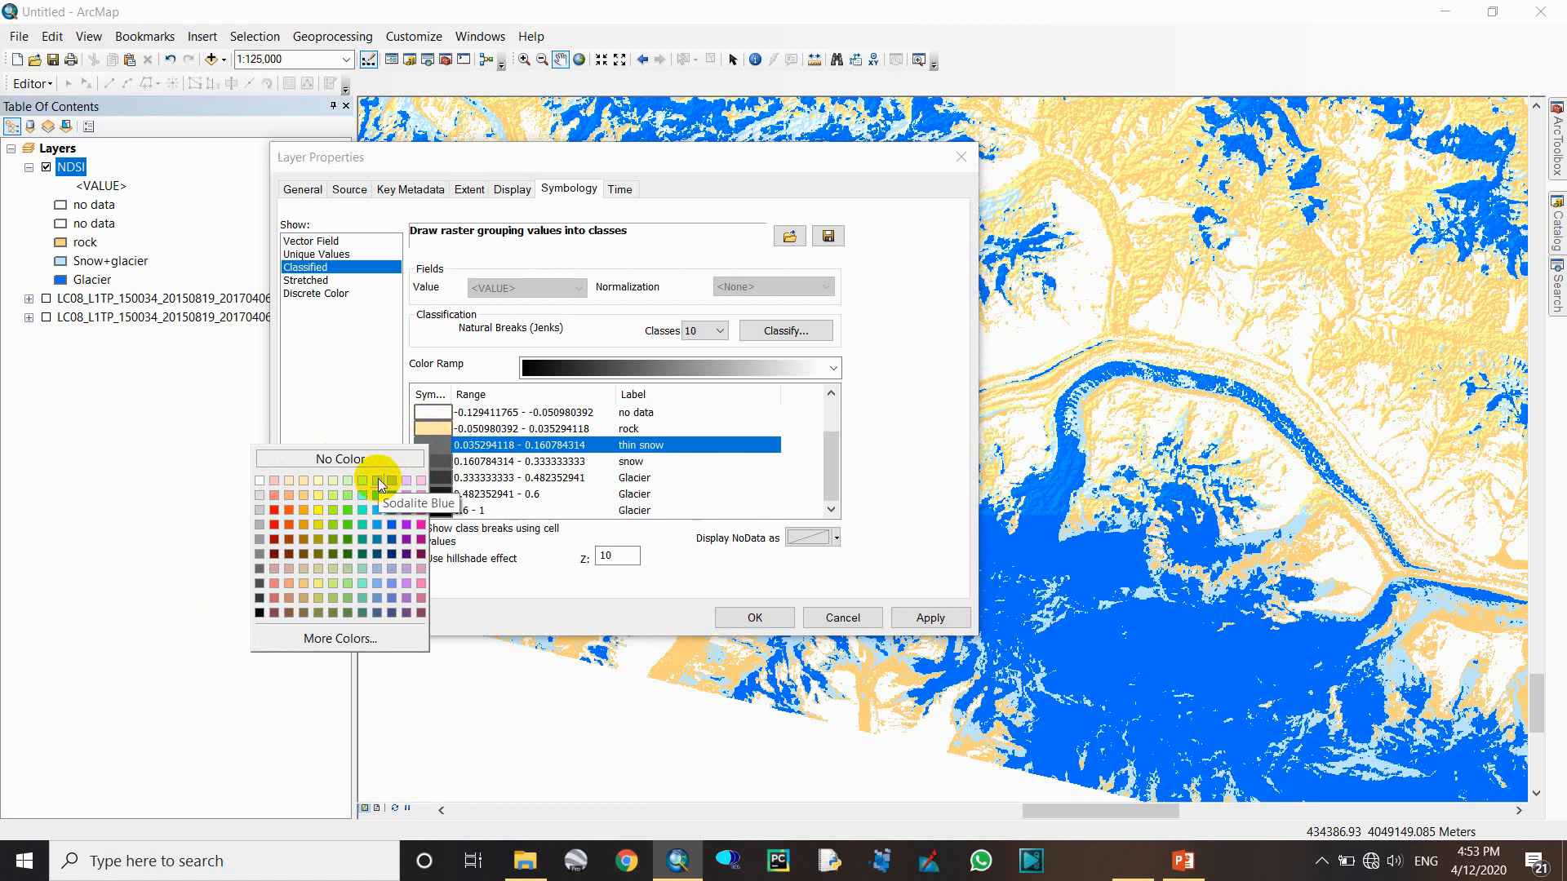
{"action": "left_click", "coordinate": [378, 485]}
{"action": "left_click", "coordinate": [442, 462]}
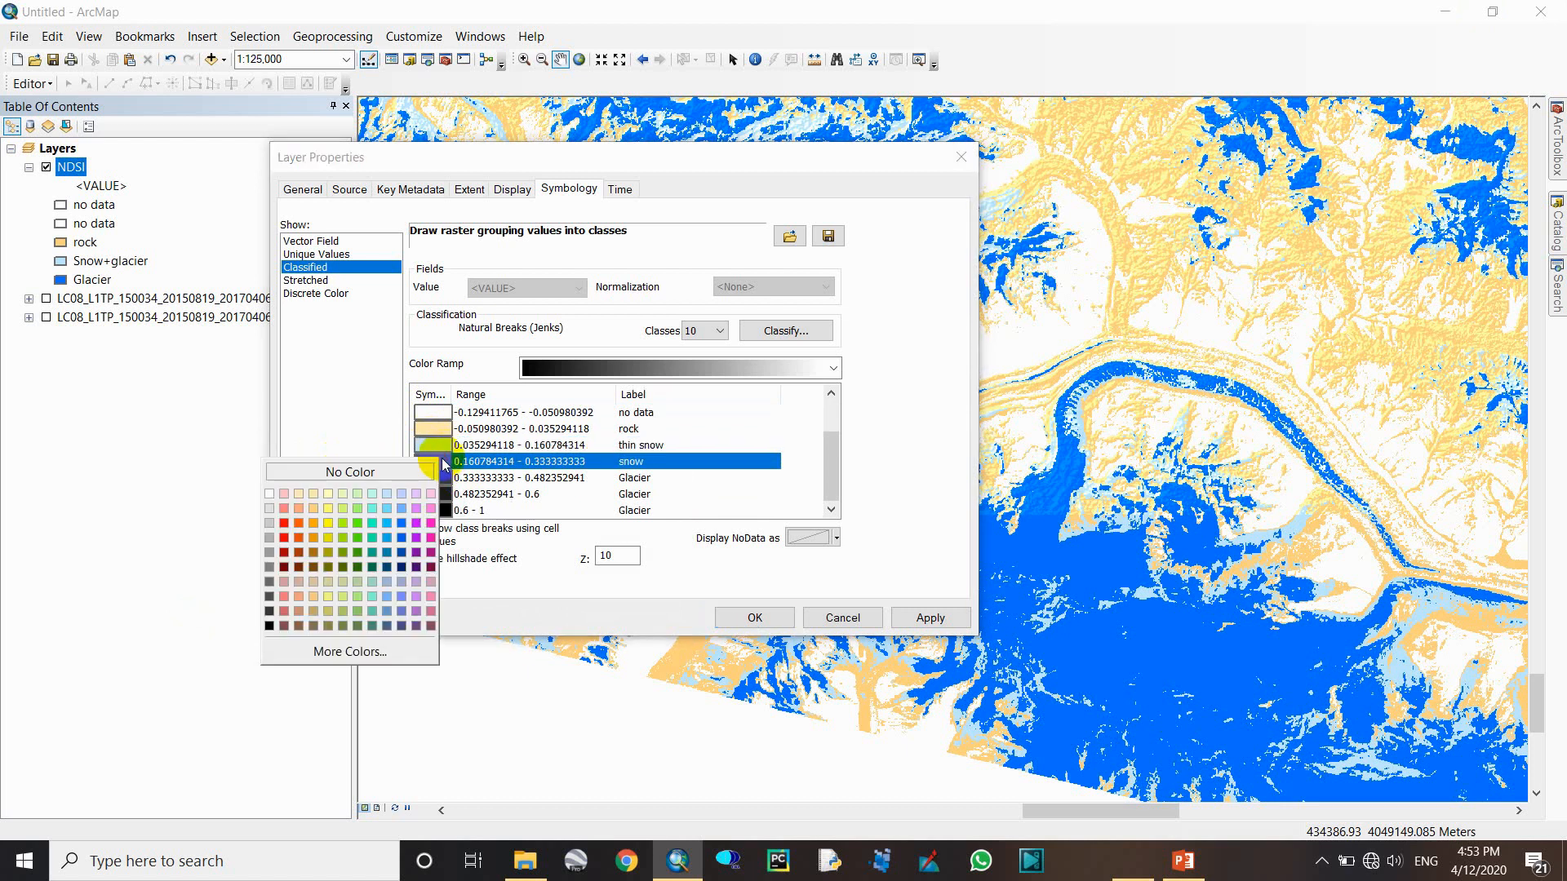
{"action": "left_click", "coordinate": [387, 509]}
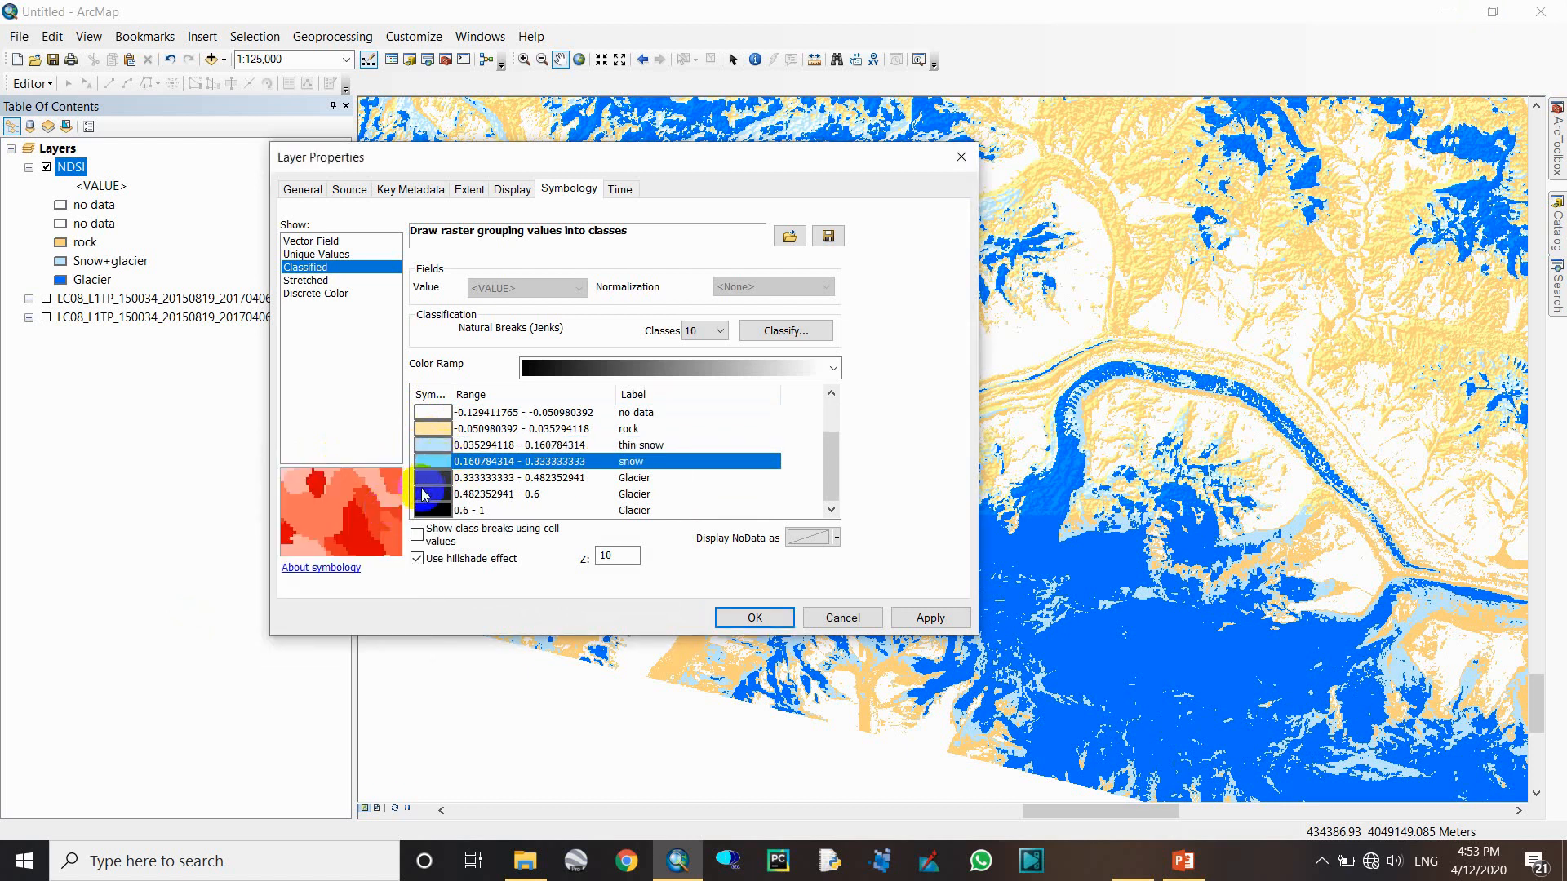
- Color the three Glacier classes in progressively darker blues, from bright blue up to dark navy for the 0.6 - 1 range
{"action": "left_click", "coordinate": [431, 480]}
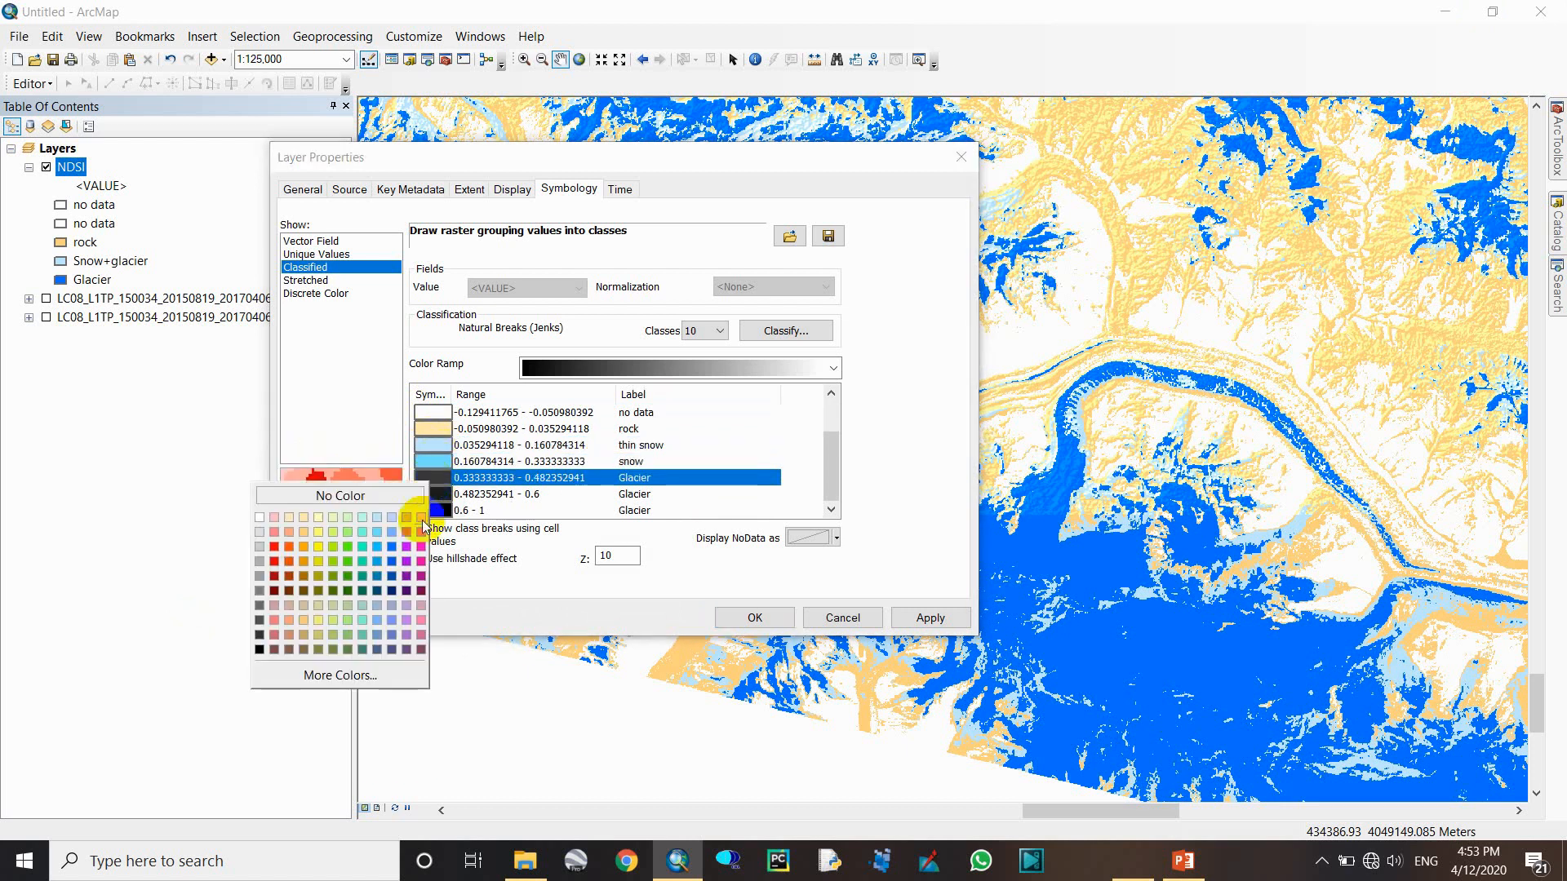
{"action": "left_click", "coordinate": [393, 546]}
{"action": "left_click", "coordinate": [426, 496]}
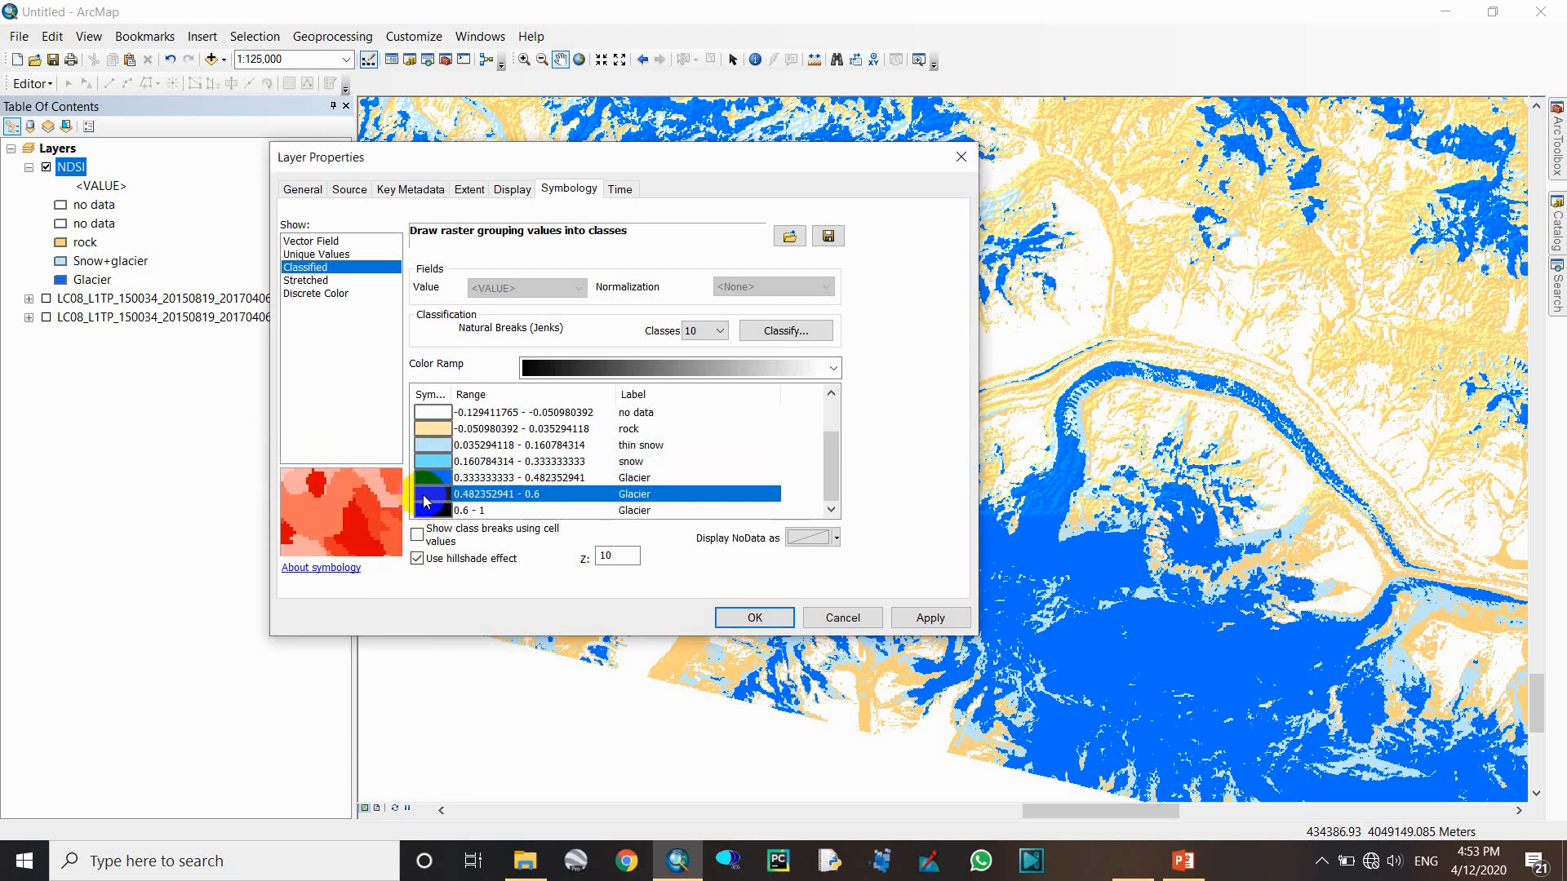
{"action": "left_click", "coordinate": [380, 573]}
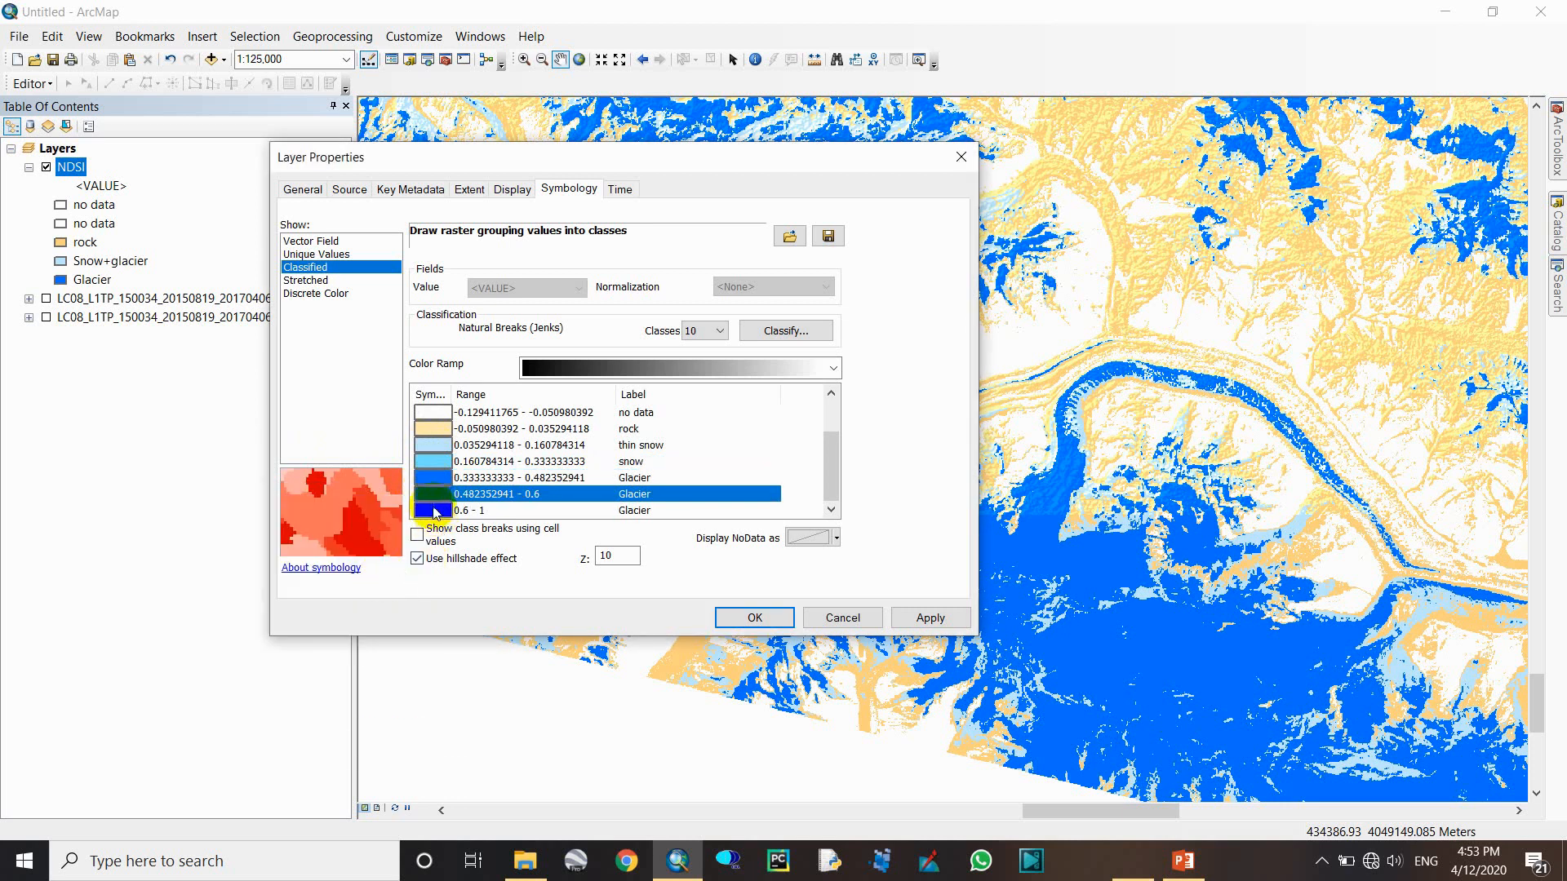
{"action": "left_click", "coordinate": [437, 513]}
{"action": "left_click", "coordinate": [395, 620]}
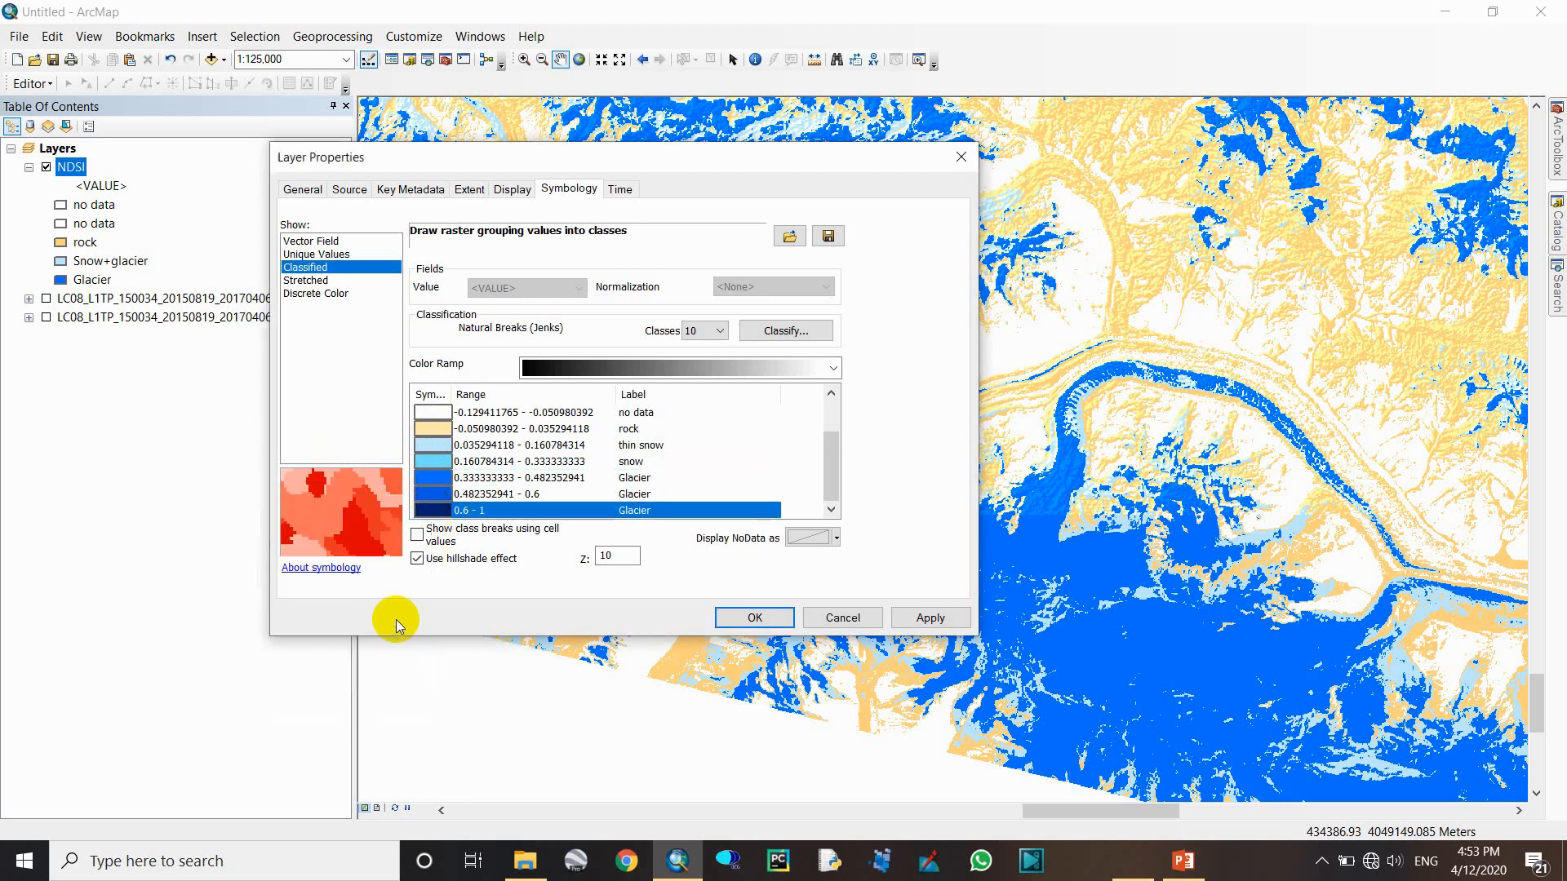
- Try a lighter shade of dark blue for the 0.6 - 1 Glacier class and return it to dark navy
{"action": "left_click", "coordinate": [929, 618]}
{"action": "left_click", "coordinate": [431, 510]}
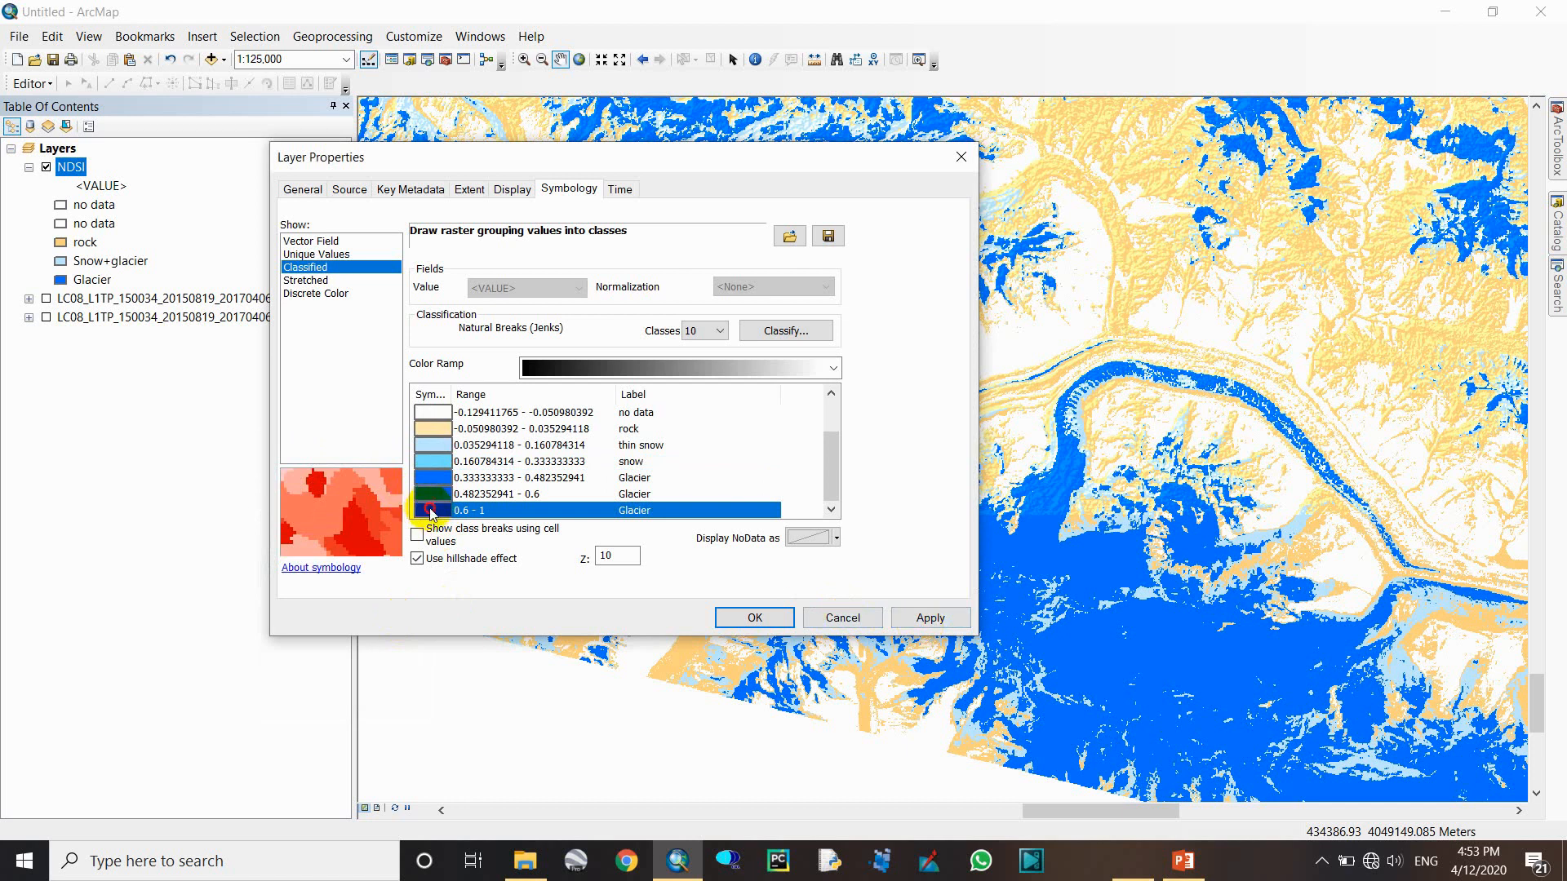
{"action": "left_click", "coordinate": [390, 602]}
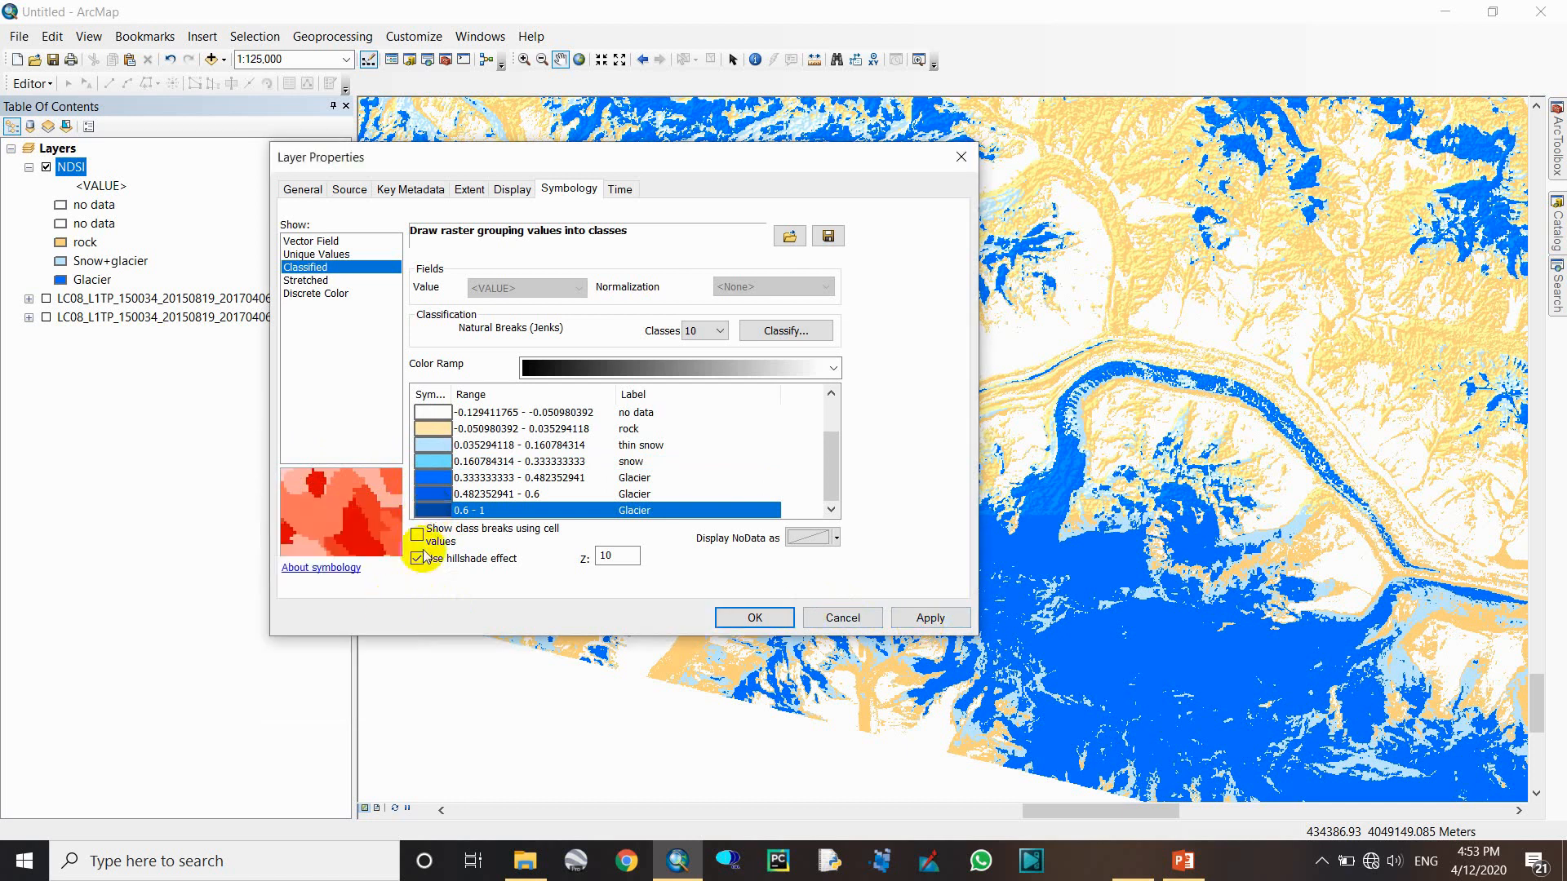
{"action": "left_click", "coordinate": [433, 510]}
{"action": "left_click", "coordinate": [394, 622]}
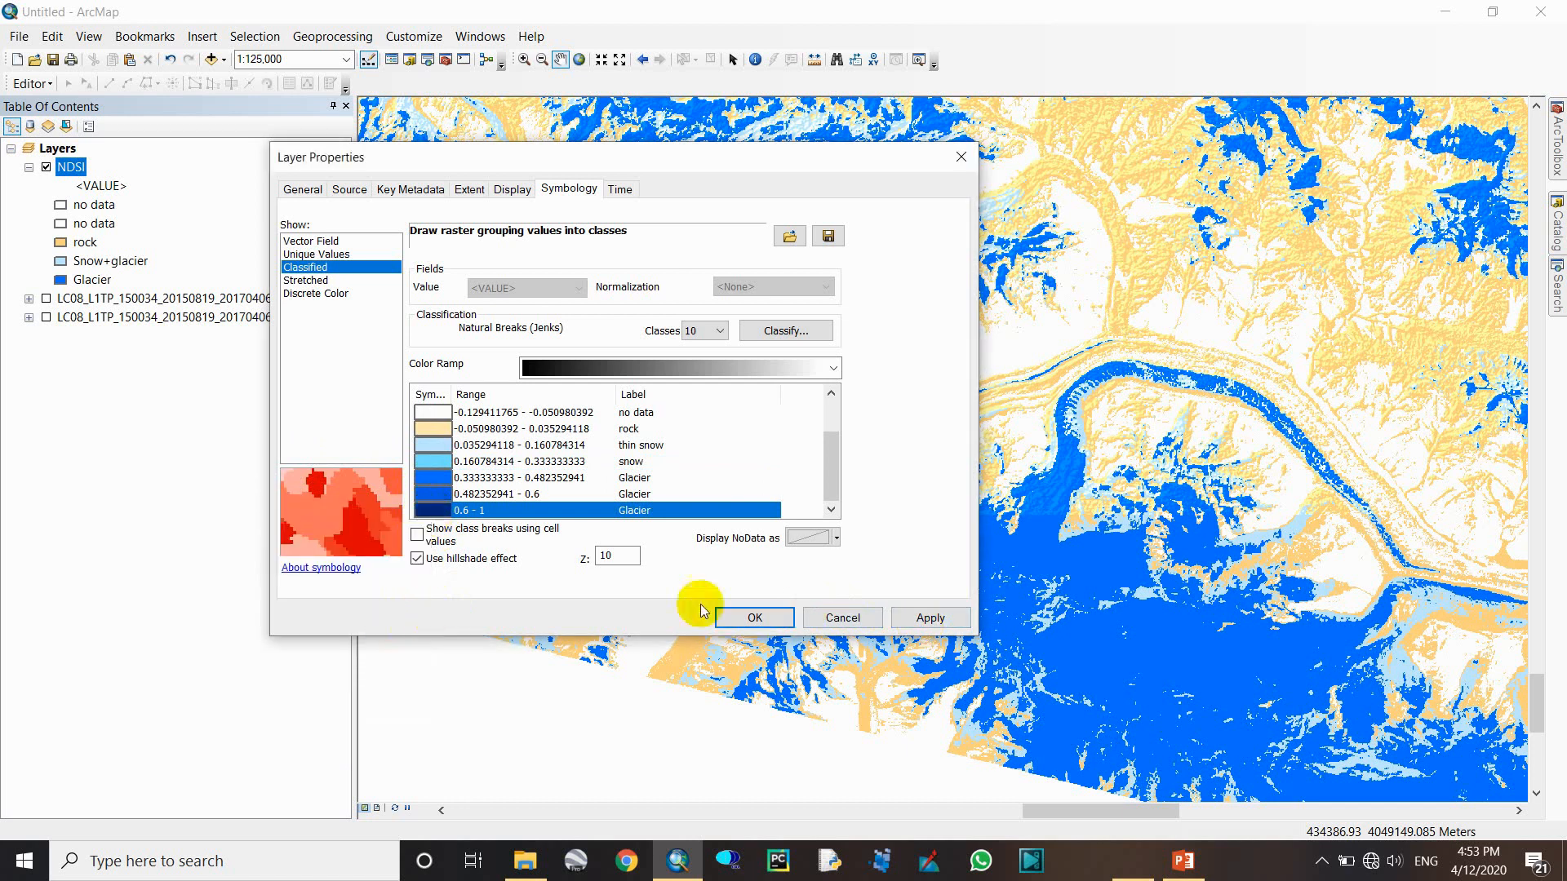
- Apply the ten-class symbology to the NDSI layer and close its properties
{"action": "left_click", "coordinate": [931, 618]}
{"action": "left_click", "coordinate": [739, 619]}
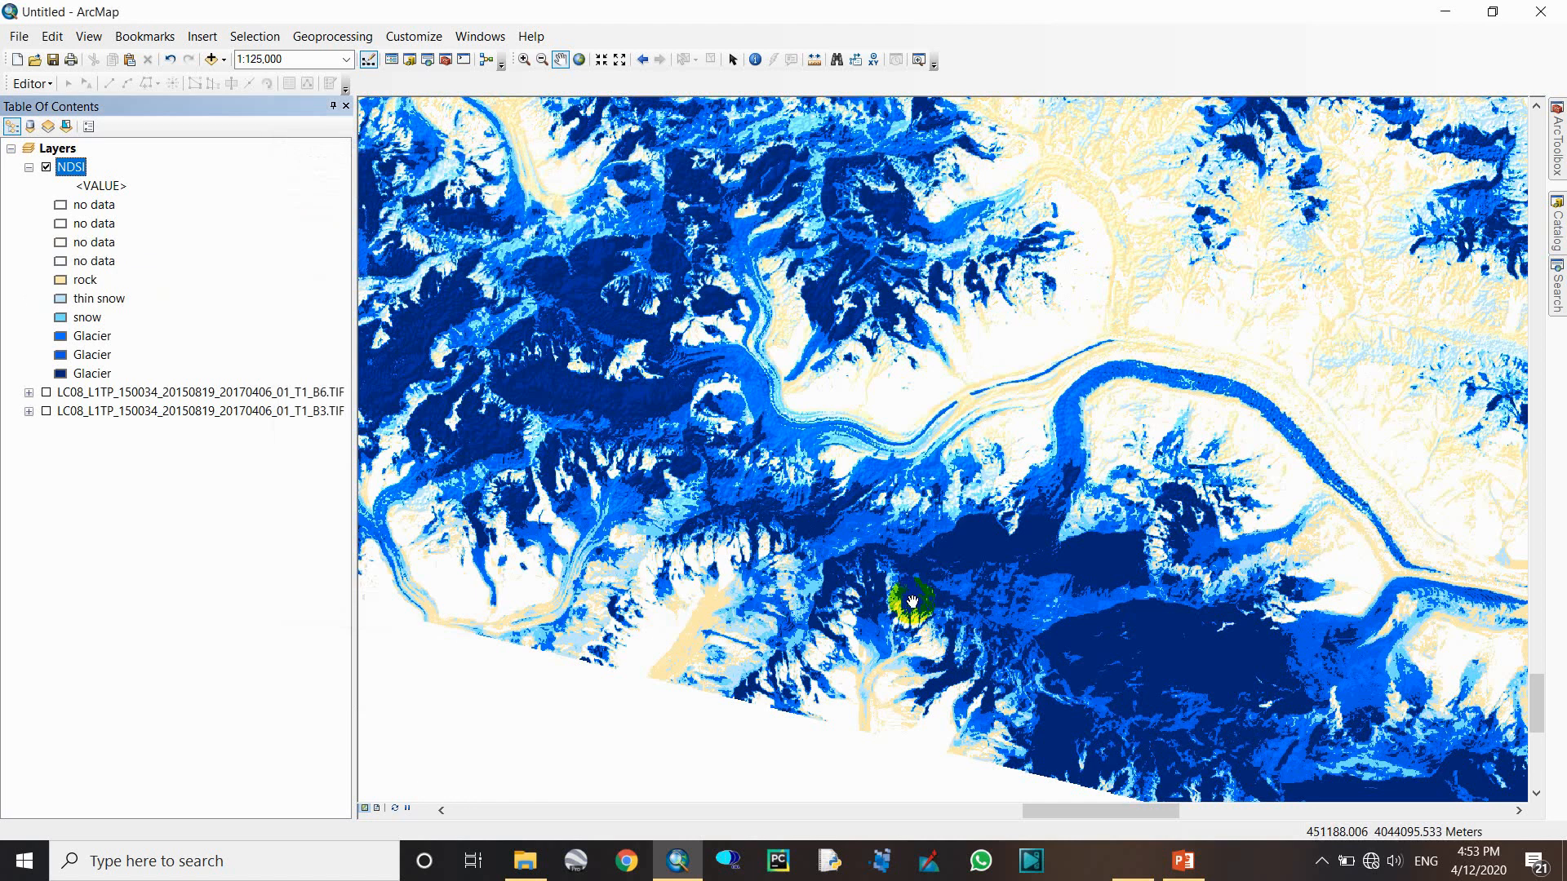
- Examine the classified NDSI map at several scales, checking how the rock, snow and glacier classes are distributed across the scene
{"action": "scroll", "coordinate": [1224, 517], "scroll_direction": "up", "scroll_amount": 2}
{"action": "scroll", "coordinate": [1041, 443], "scroll_direction": "down", "scroll_amount": 3}
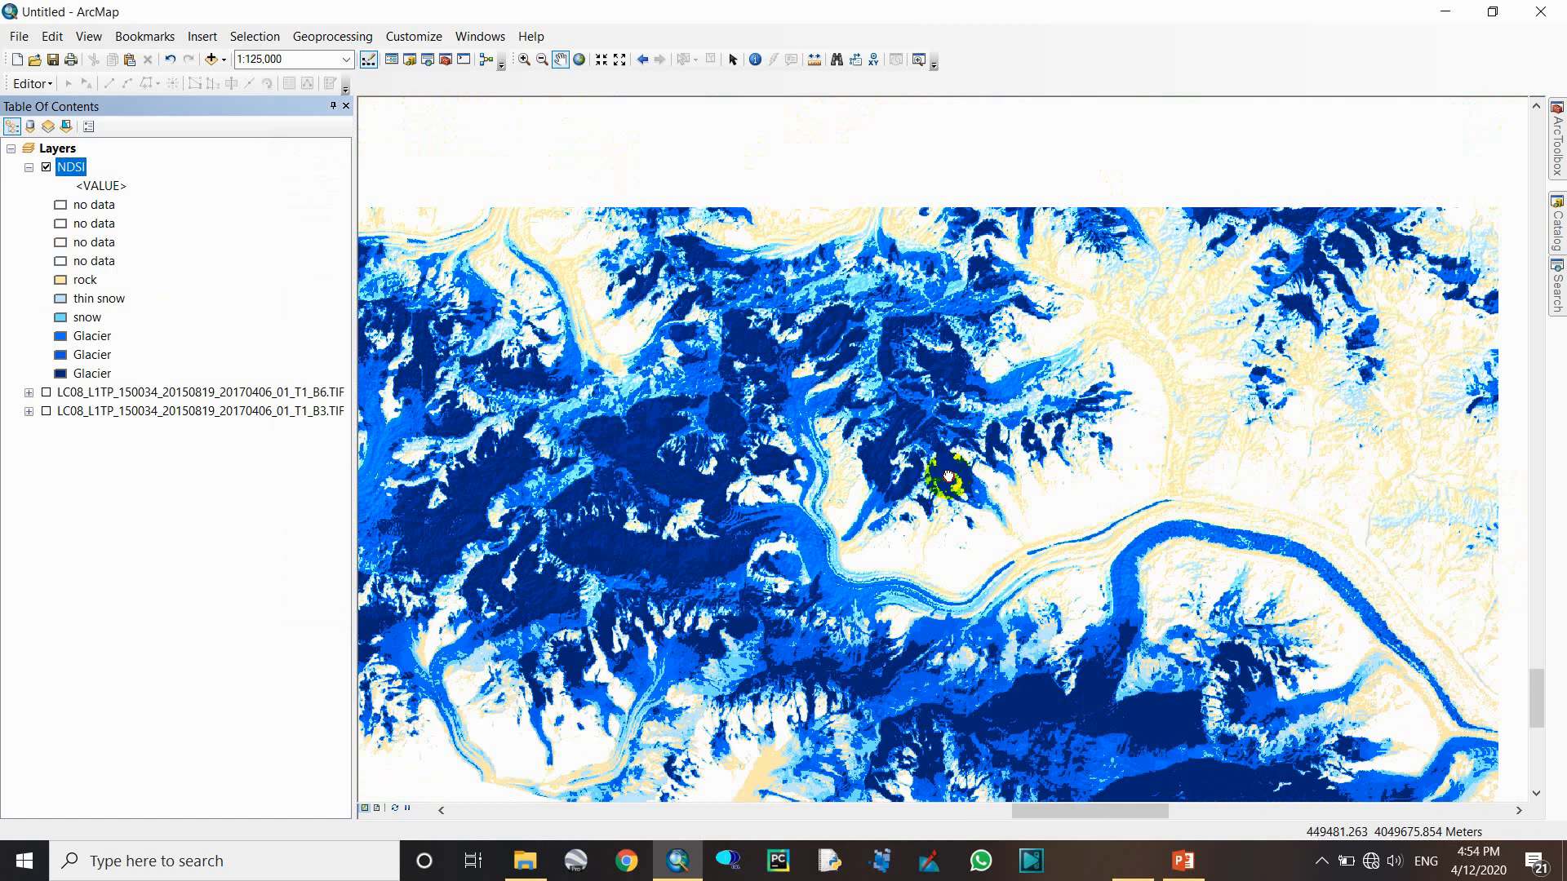
{"action": "left_click_drag", "start_coordinate": [945, 479], "coordinate": [776, 402]}
{"action": "scroll", "coordinate": [1049, 566], "scroll_direction": "up", "scroll_amount": 2}
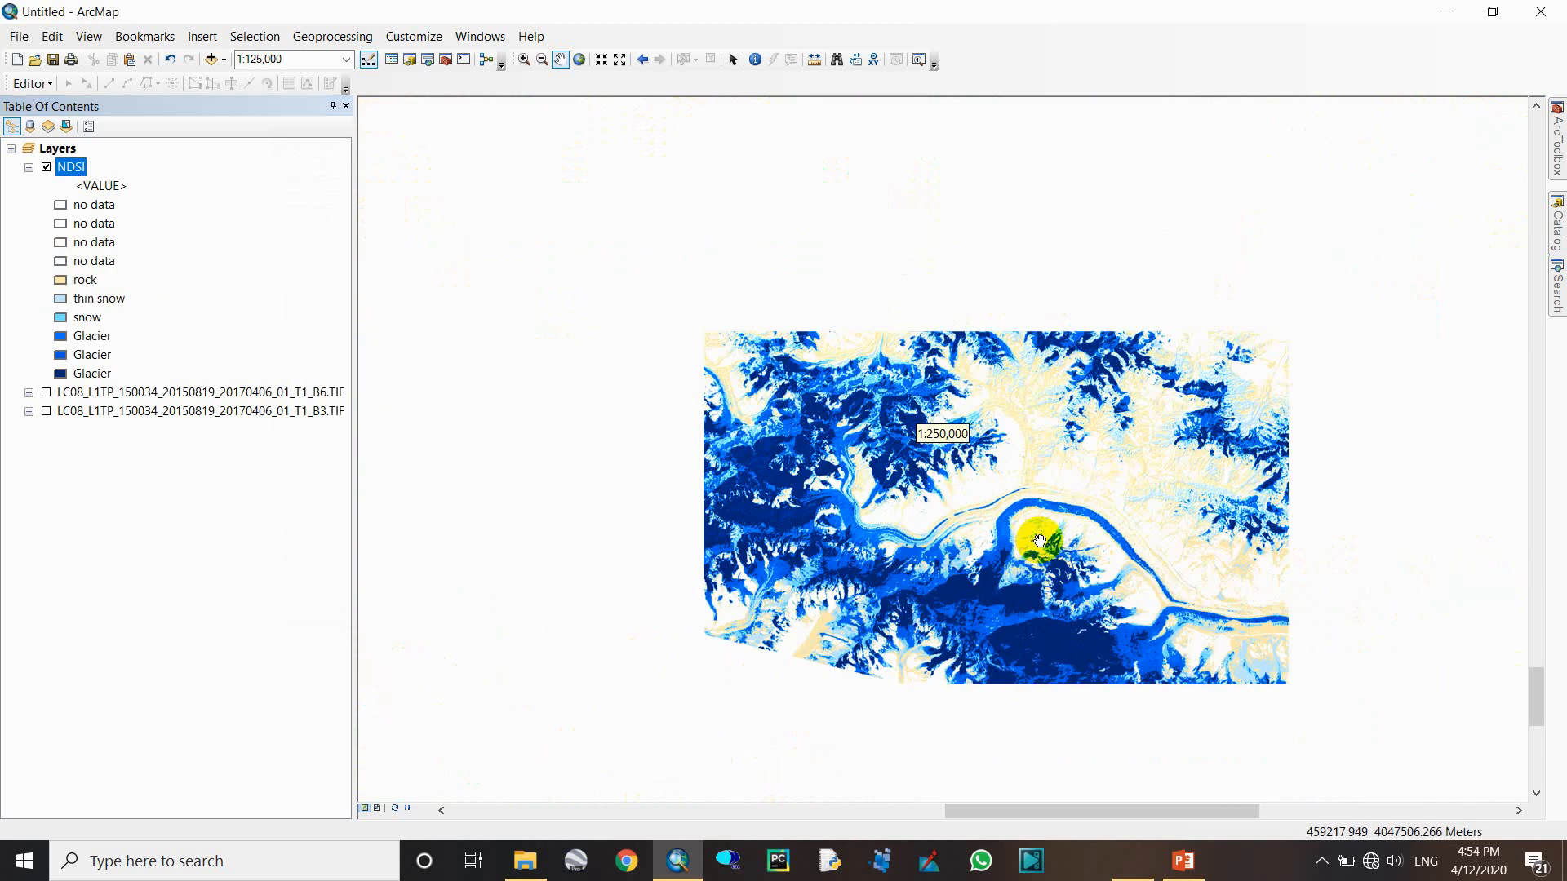
{"action": "left_click_drag", "start_coordinate": [1276, 635], "coordinate": [1140, 595]}
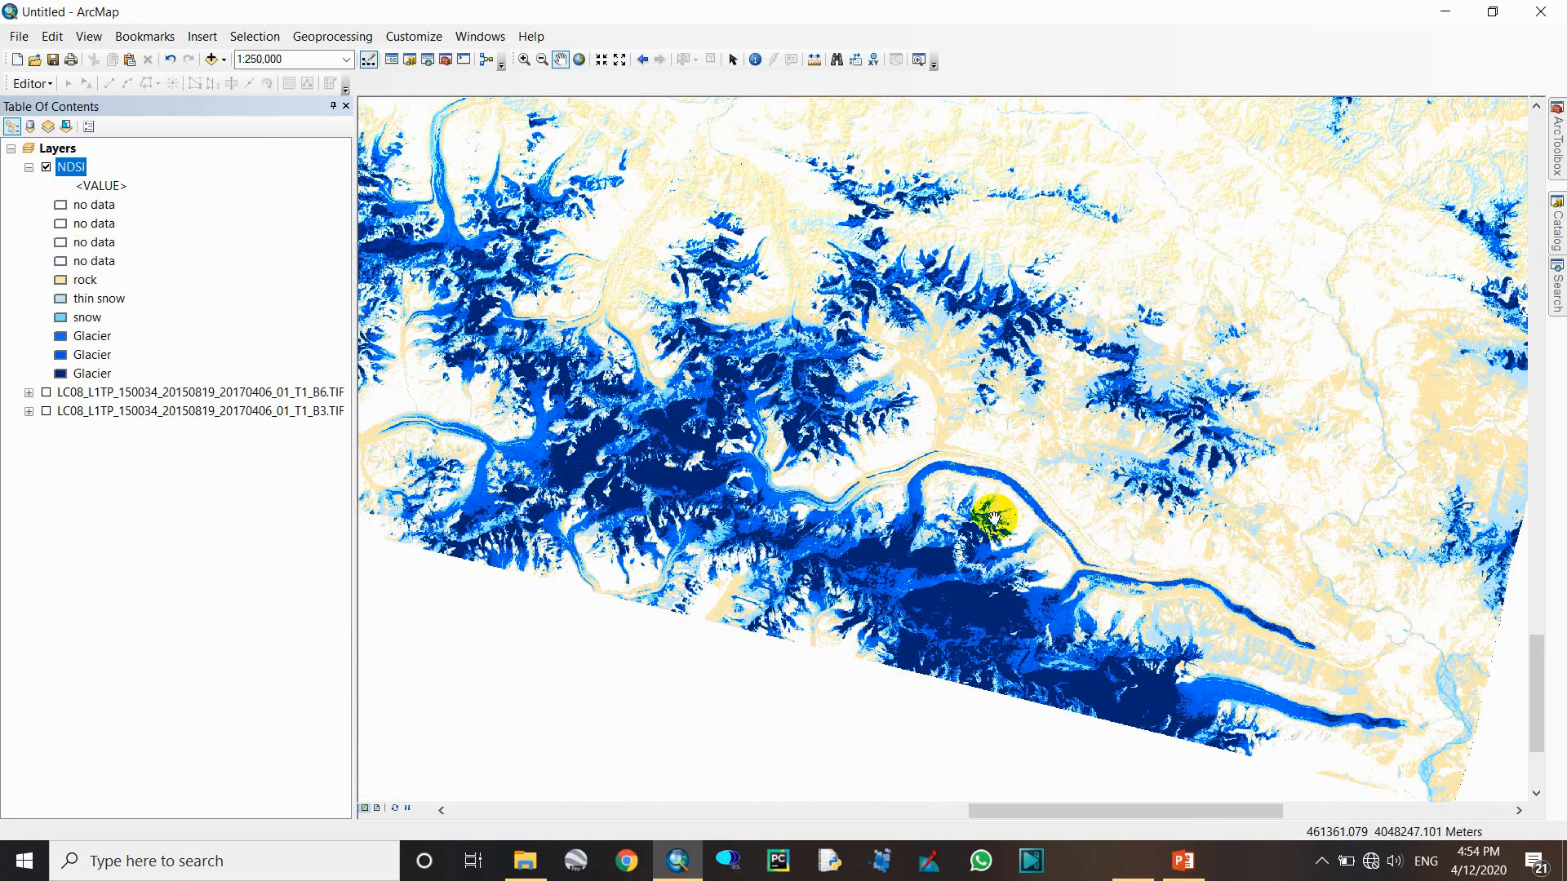
{"action": "left_click_drag", "start_coordinate": [1014, 507], "coordinate": [1060, 613]}
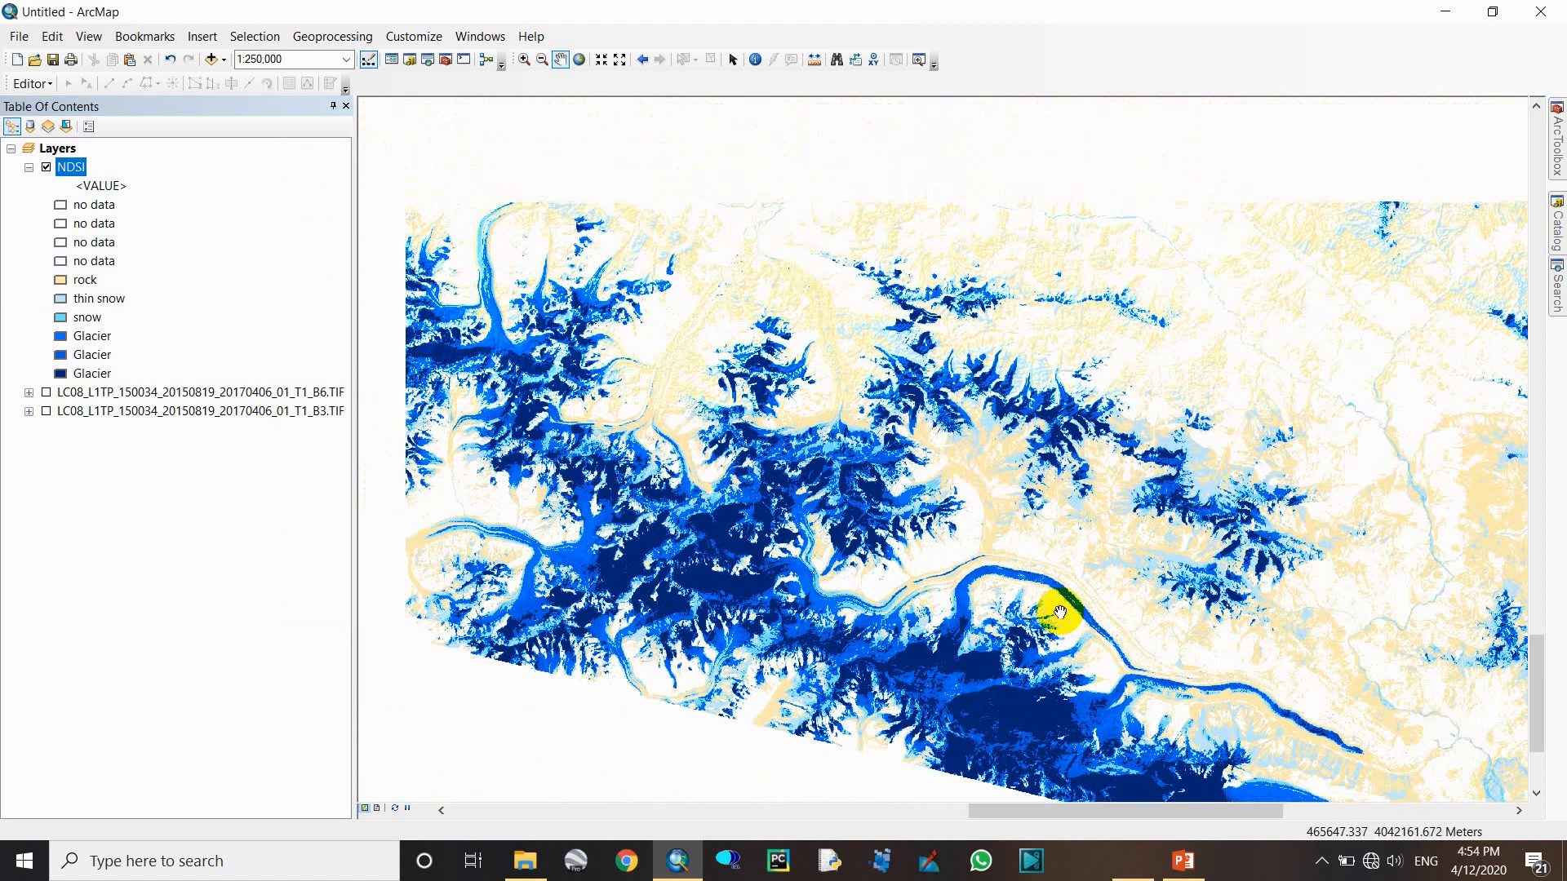
{"action": "scroll", "coordinate": [1060, 612], "scroll_direction": "up", "scroll_amount": 3}
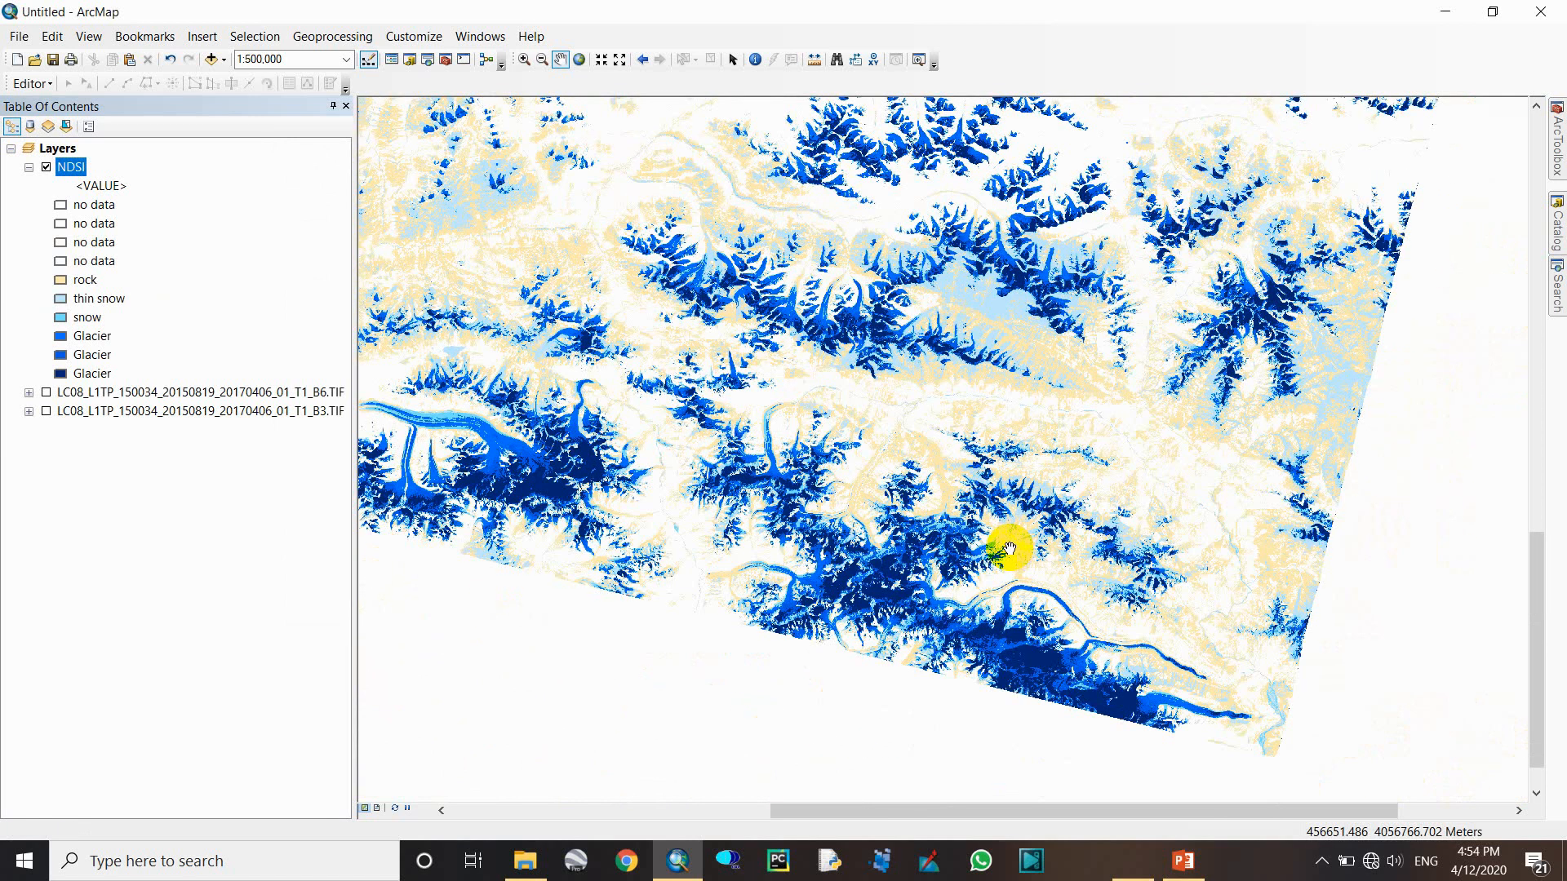